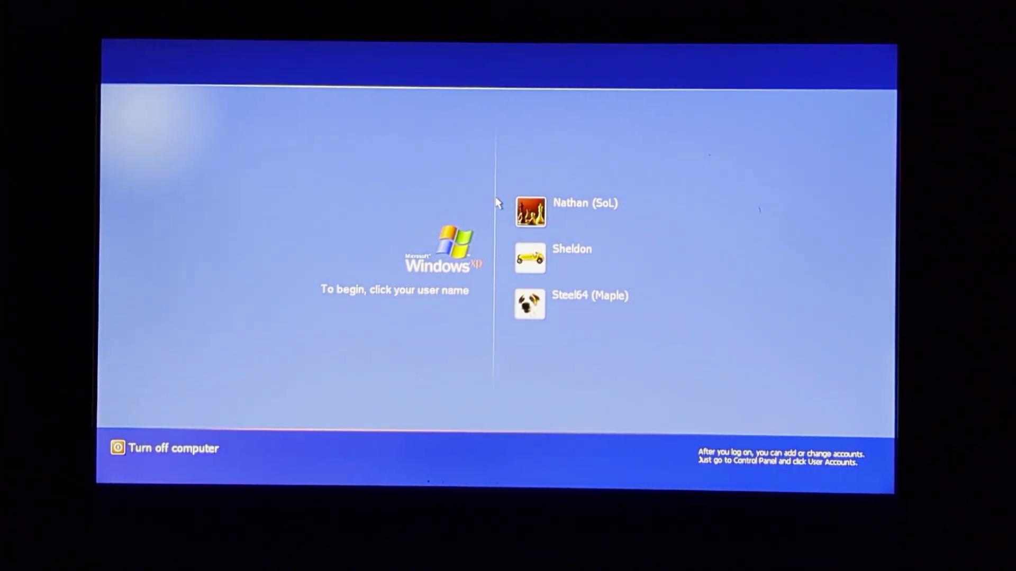
- Log on, launch HyperCam 2, dismiss its unregistered notice and start a full-screen recording
click(561, 209)
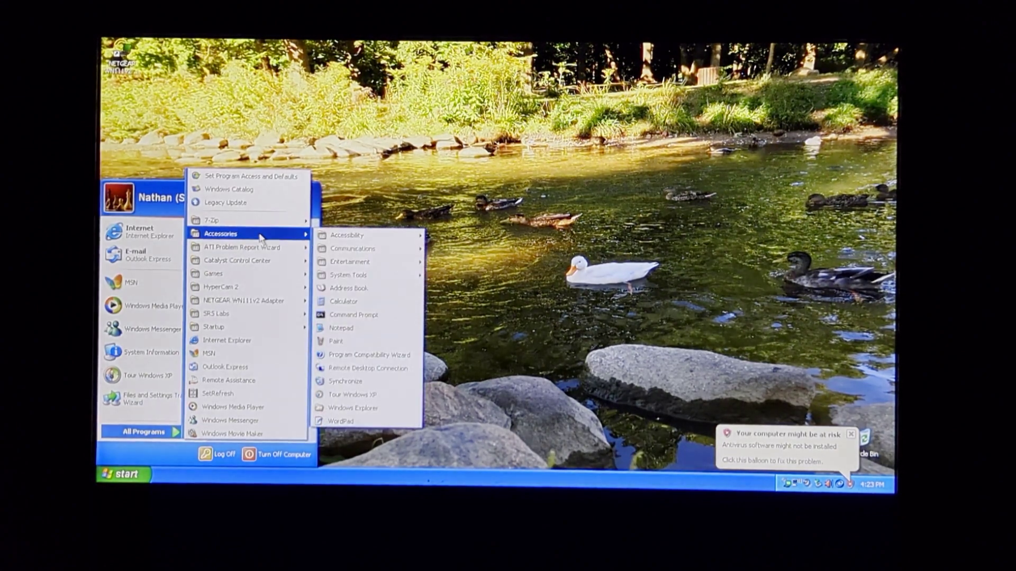
mouse_move(223, 287)
click(344, 287)
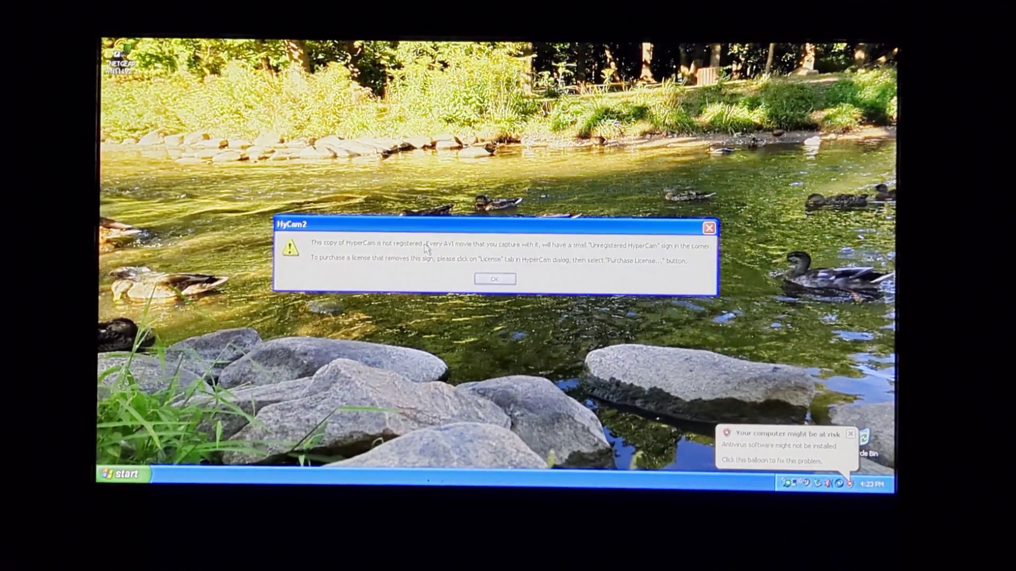
click(495, 278)
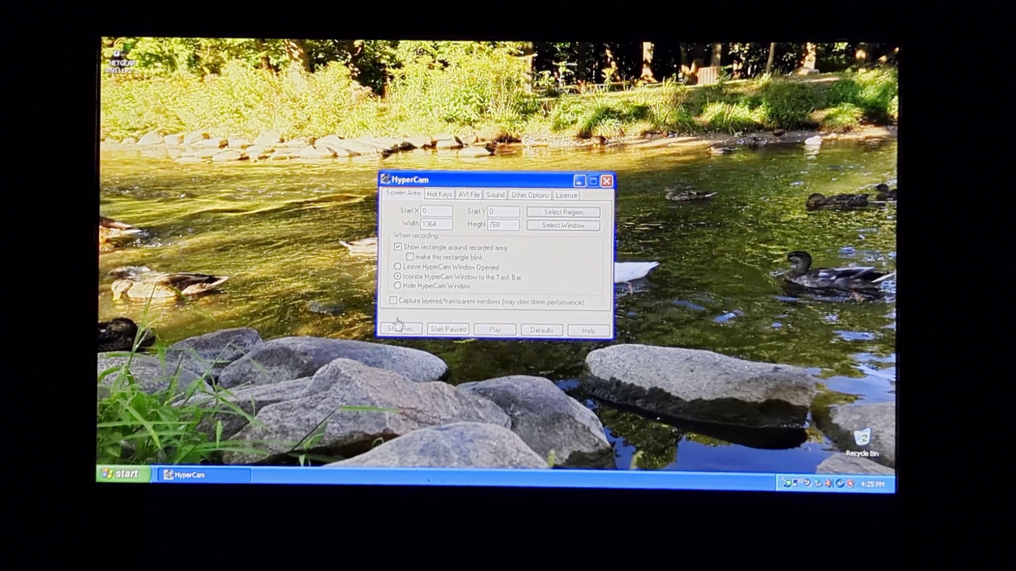
click(403, 329)
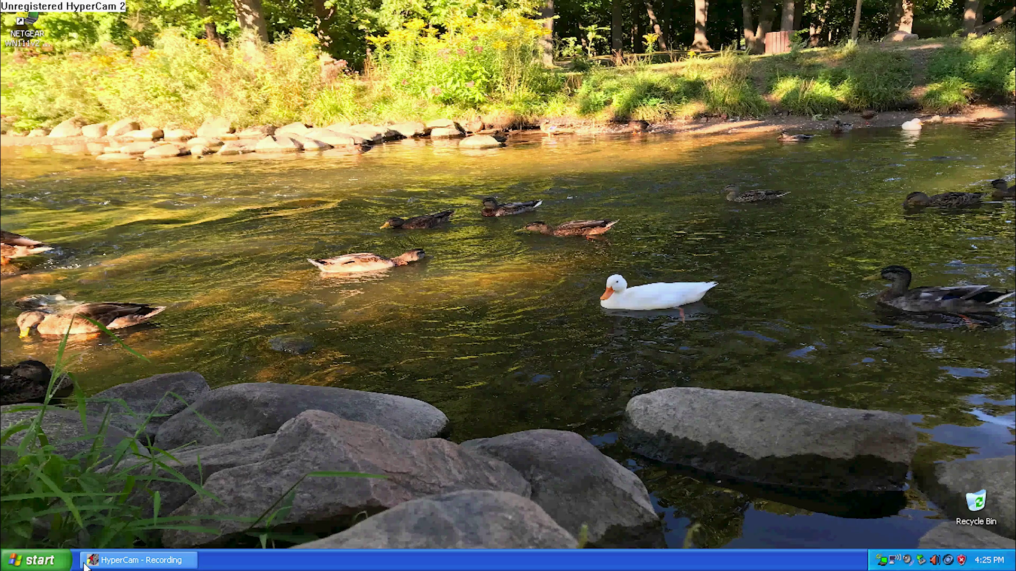
- Browse All Programs and the Accessories, Accessibility, Entertainment and System Tools submenus, returning to Start
click(35, 560)
click(40, 514)
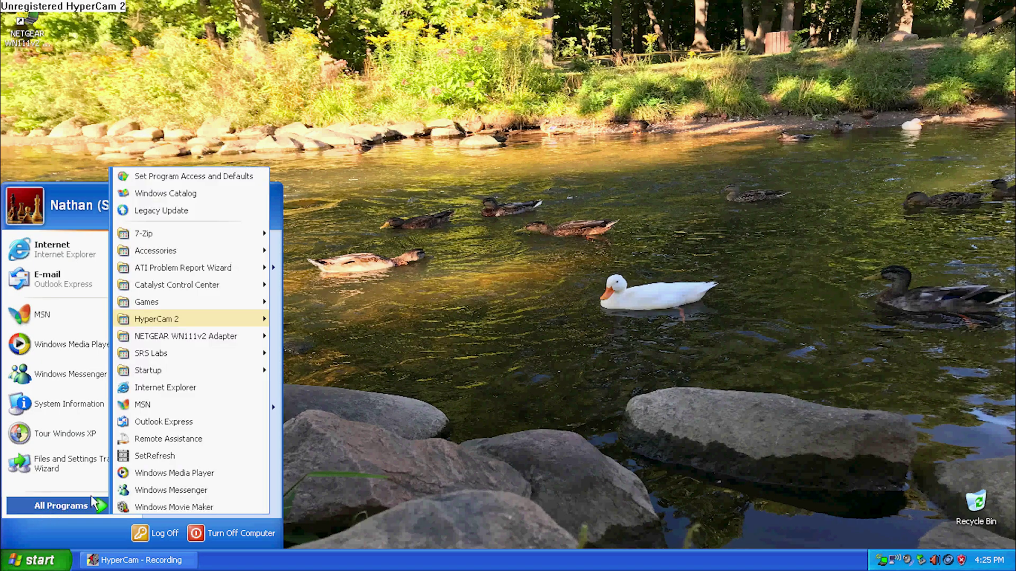
mouse_move(195, 258)
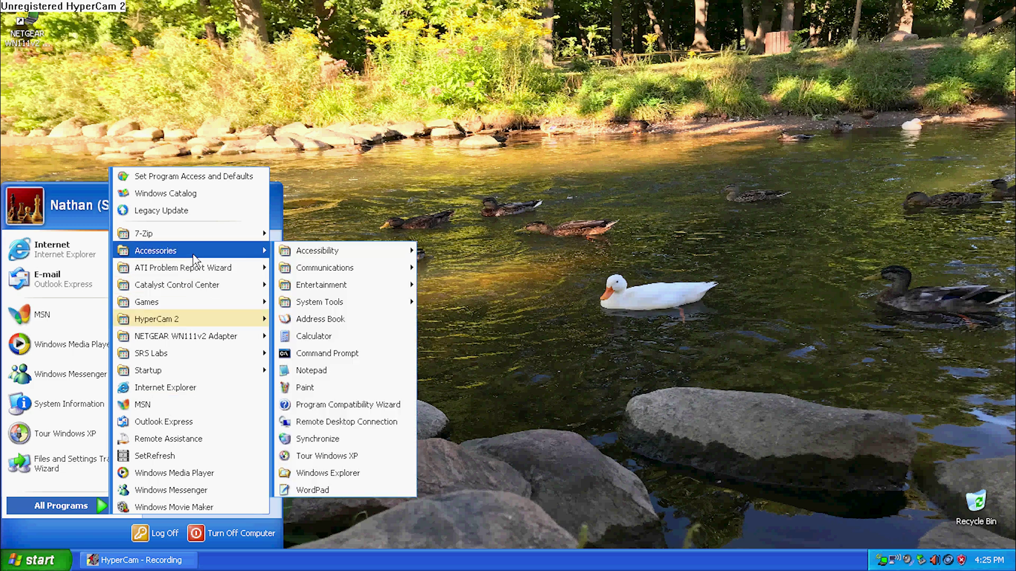
mouse_move(301, 254)
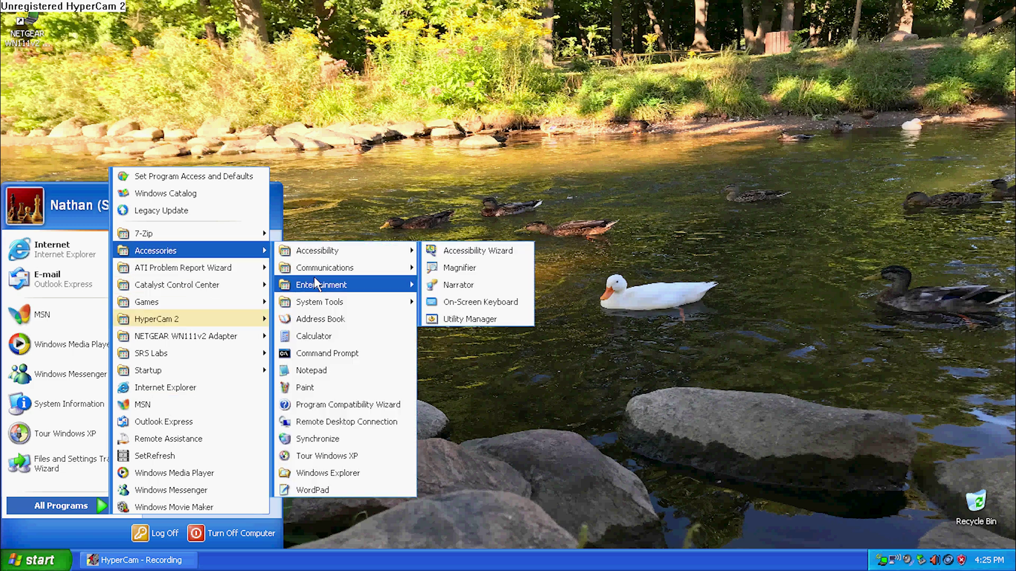
mouse_move(316, 286)
mouse_move(323, 302)
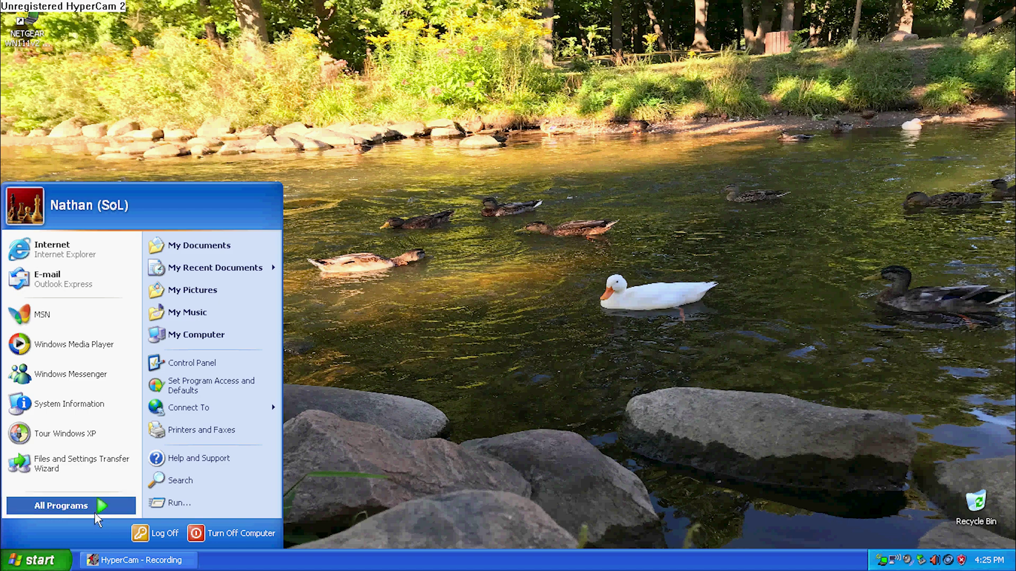
mouse_move(80, 507)
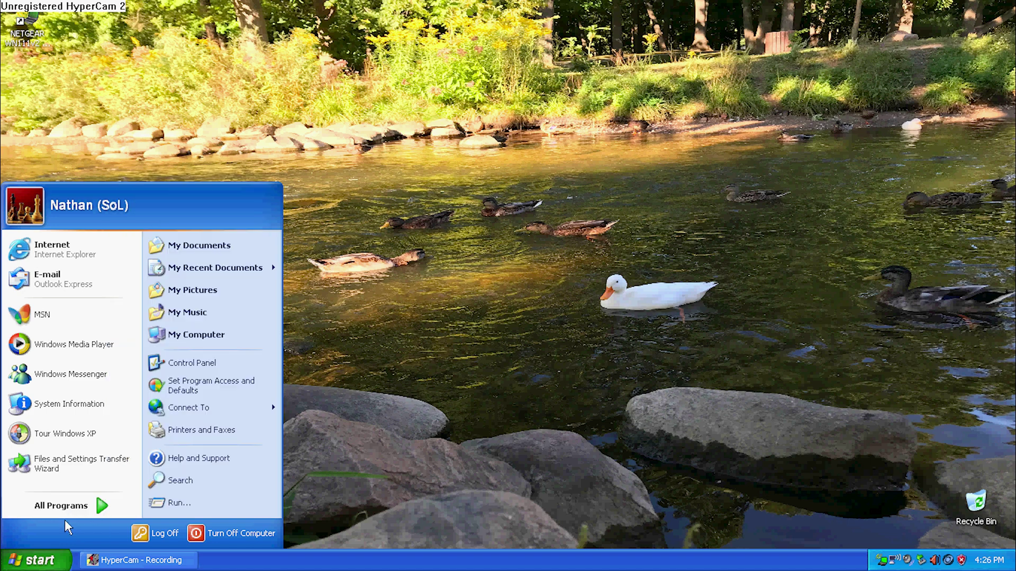
- Launch Windows Media Player and finish its setup wizard with default privacy and file-type options
click(62, 346)
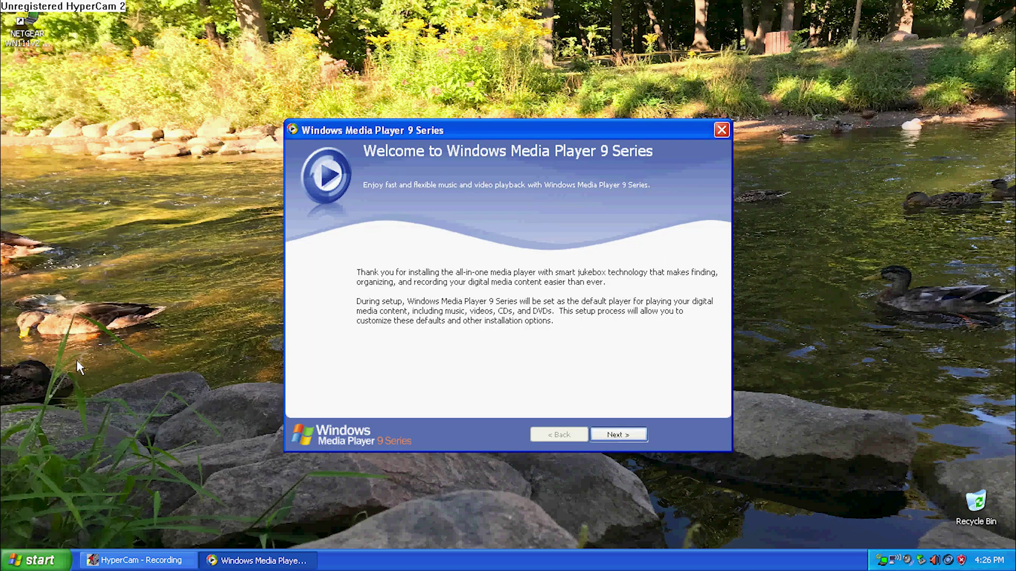
click(613, 435)
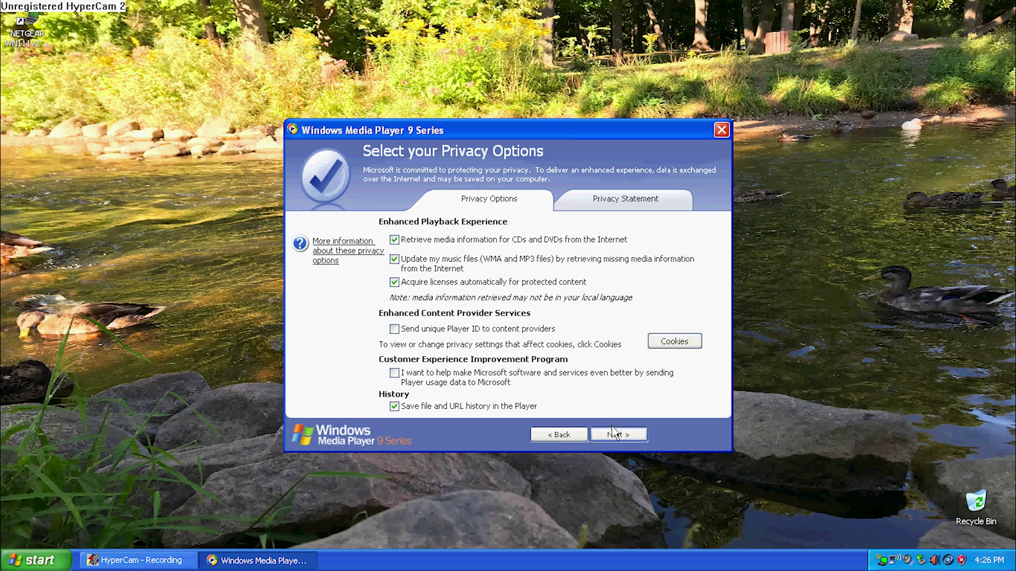
click(614, 431)
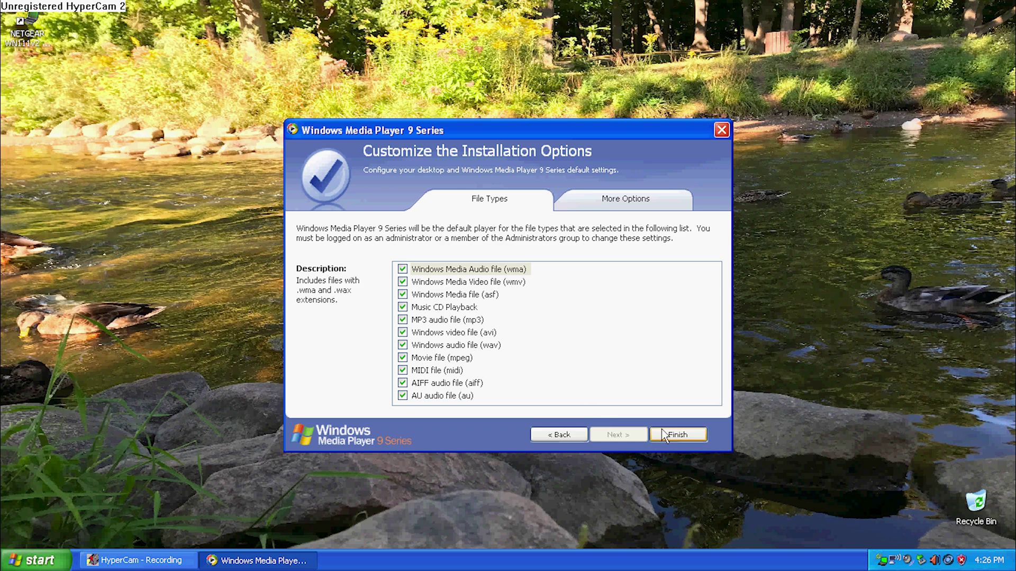
click(664, 433)
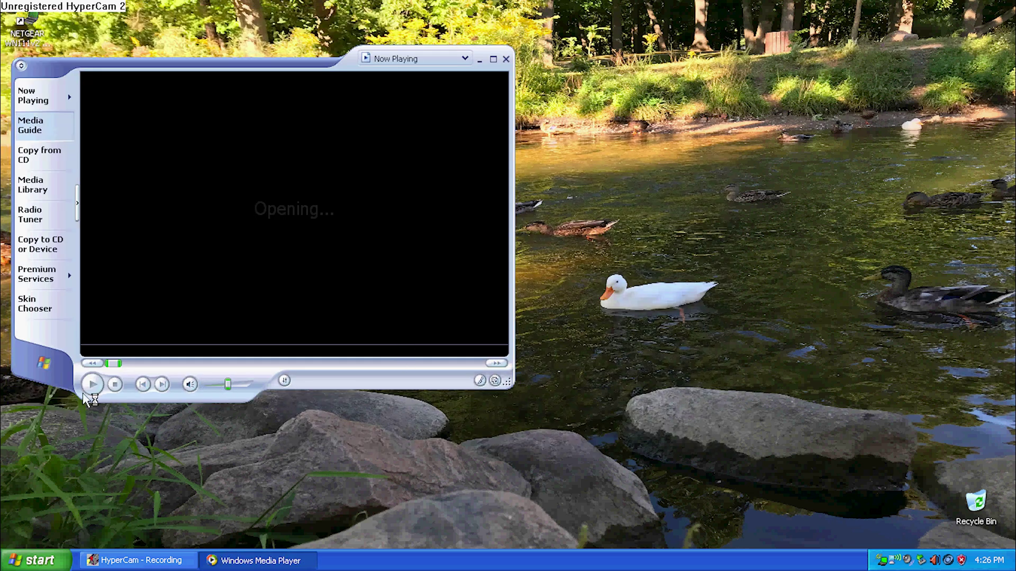
- Dismiss the security alert and open the Media Library, declining the first-time media search
click(536, 320)
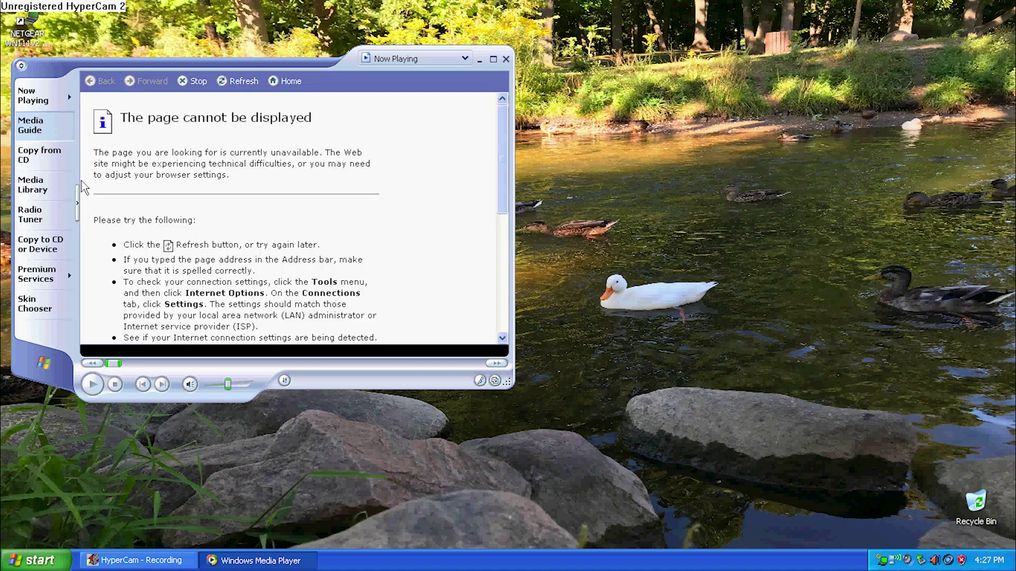
click(55, 189)
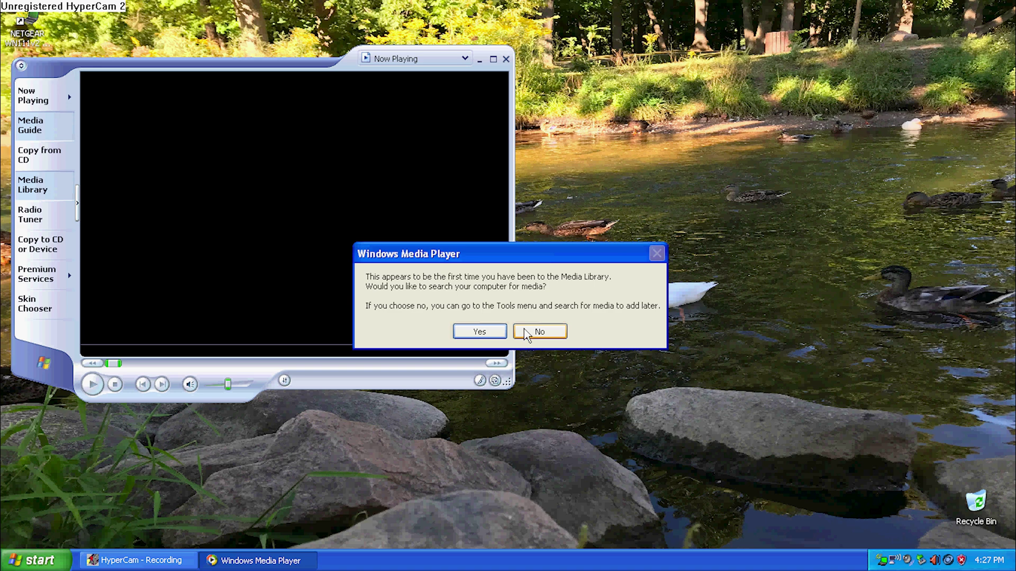
click(537, 332)
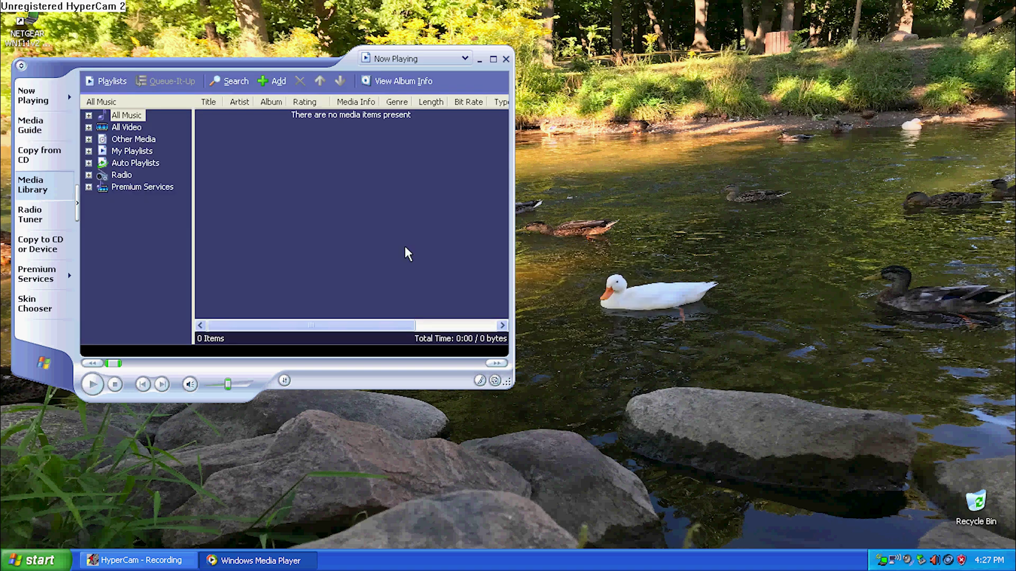
- Show the empty All Video collection and choose Add by Monitoring Folders
click(127, 127)
click(89, 127)
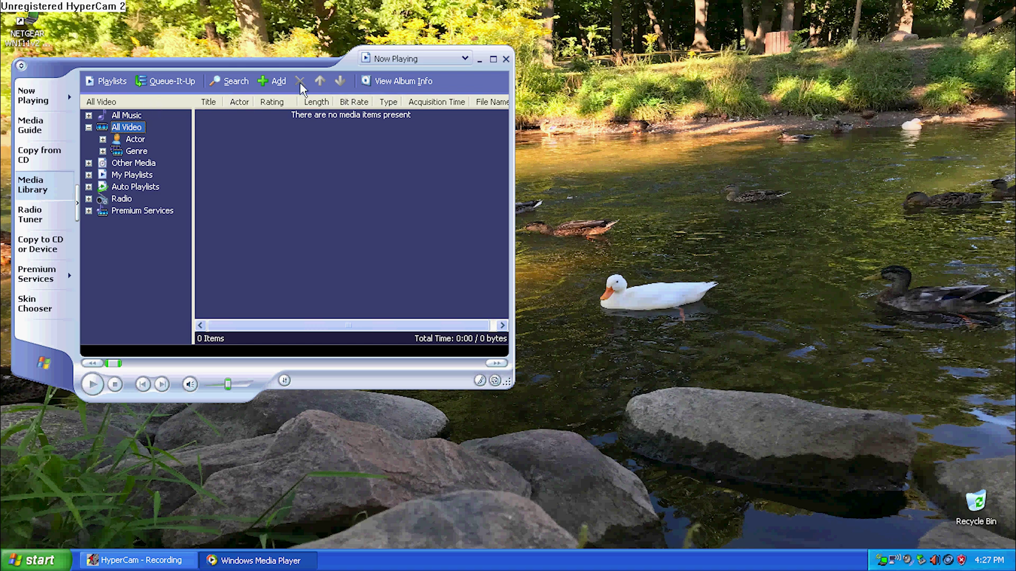
click(274, 81)
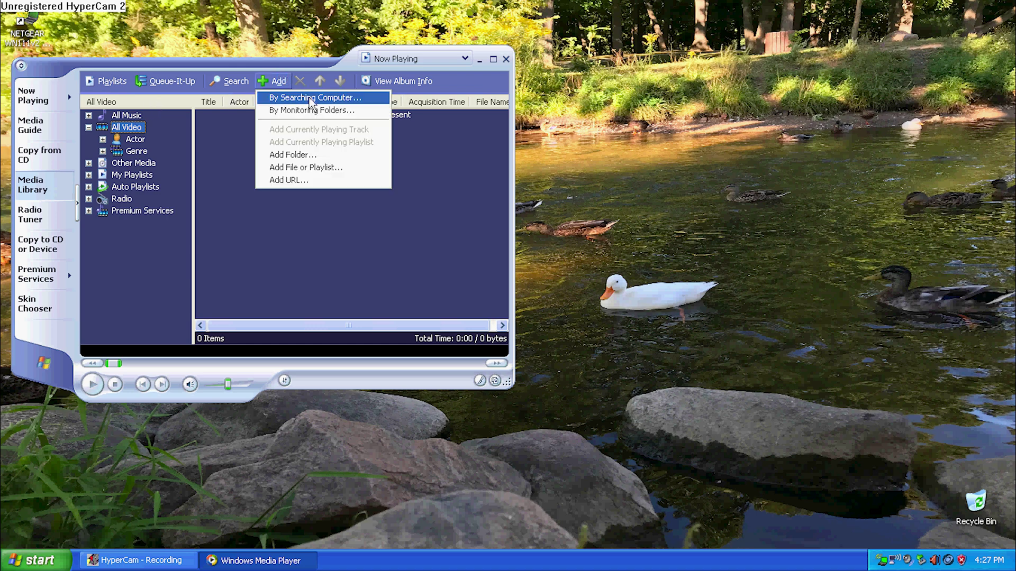
click(349, 112)
- Cancel Monitor Folders and search C:\WINDOWS for media, adding the one file found
click(433, 294)
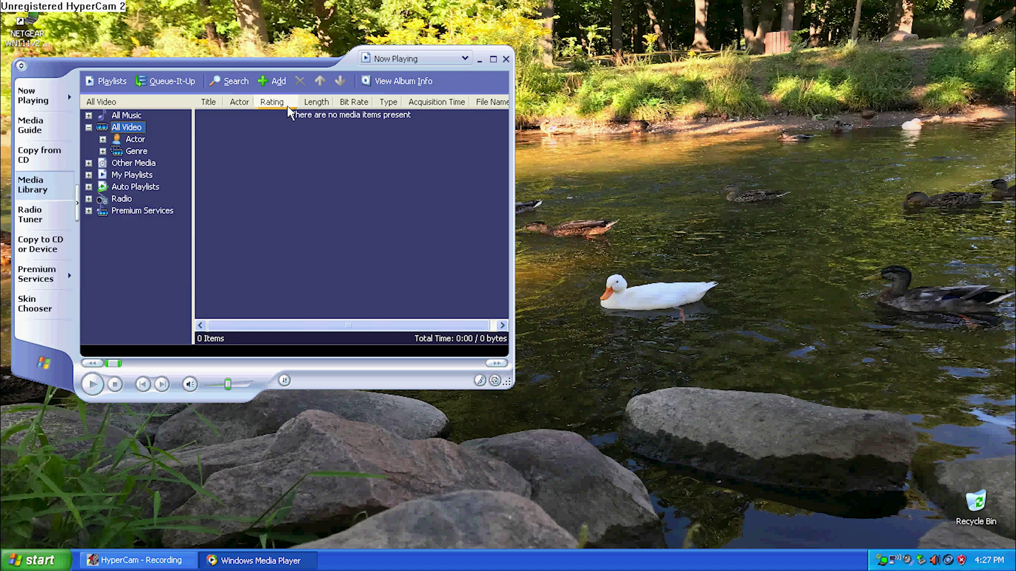
click(274, 81)
click(317, 100)
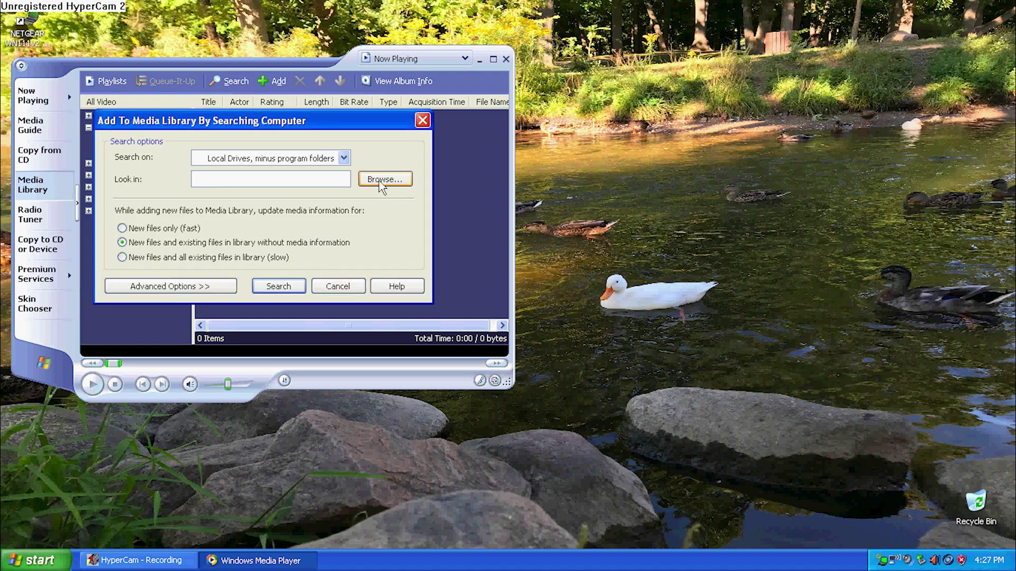
click(379, 182)
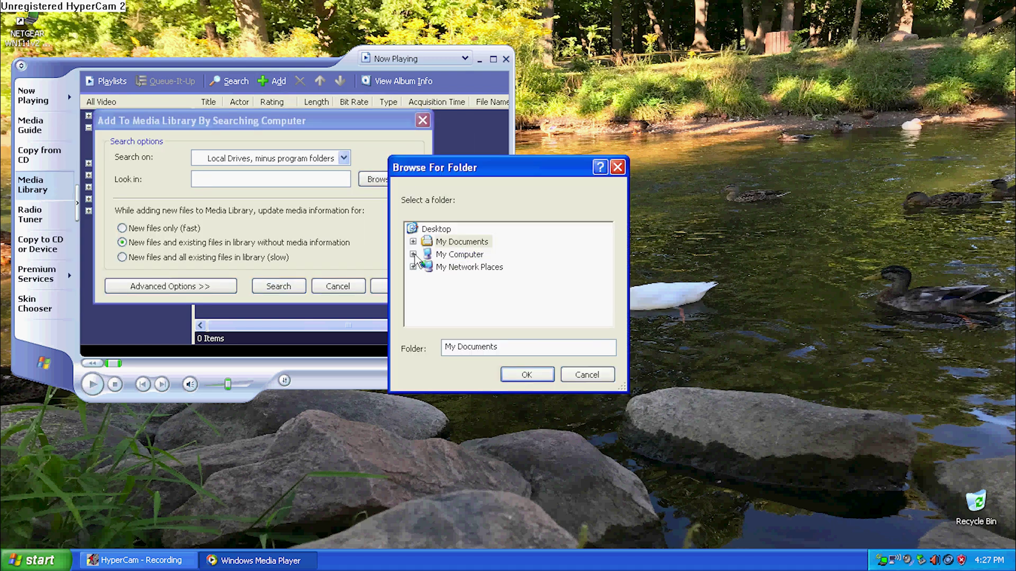
click(413, 254)
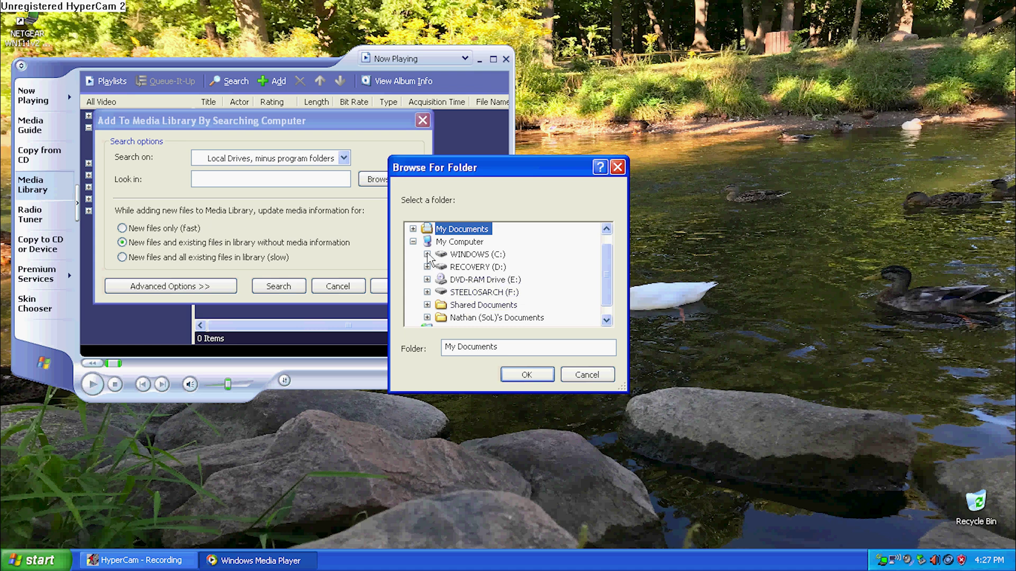
click(427, 254)
click(461, 304)
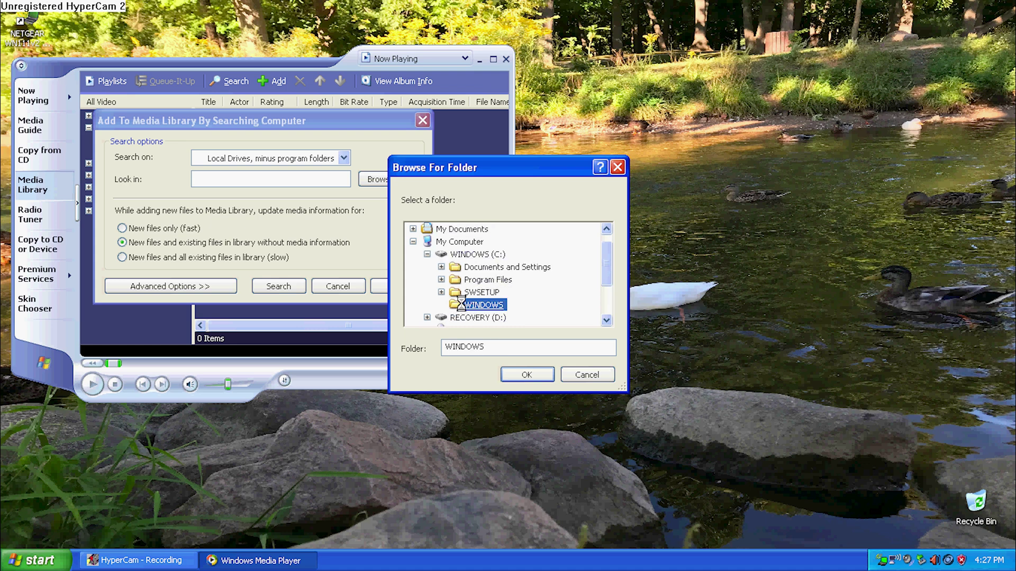
scroll(497, 293, down, 2)
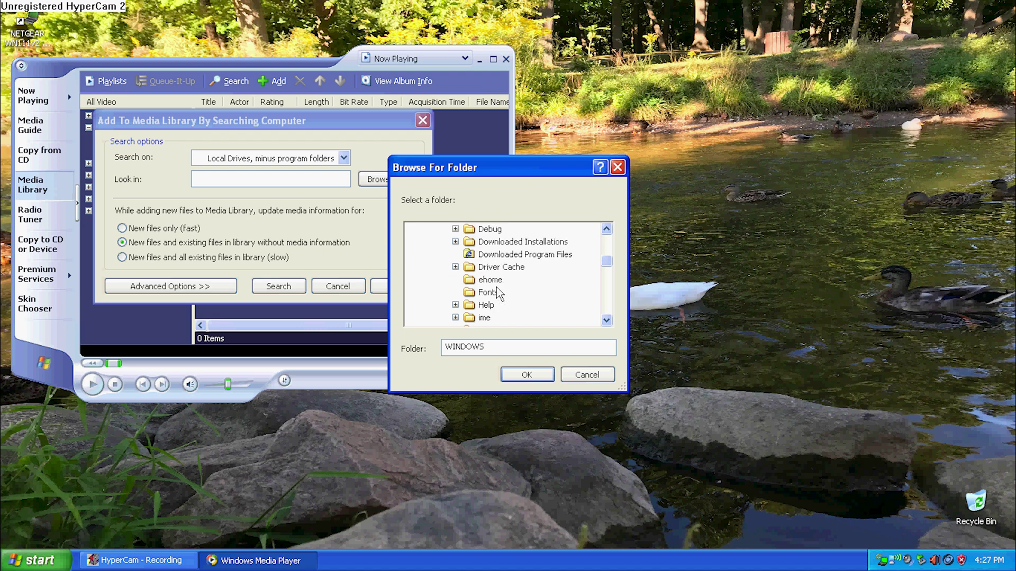
scroll(497, 293, down, 2)
click(527, 375)
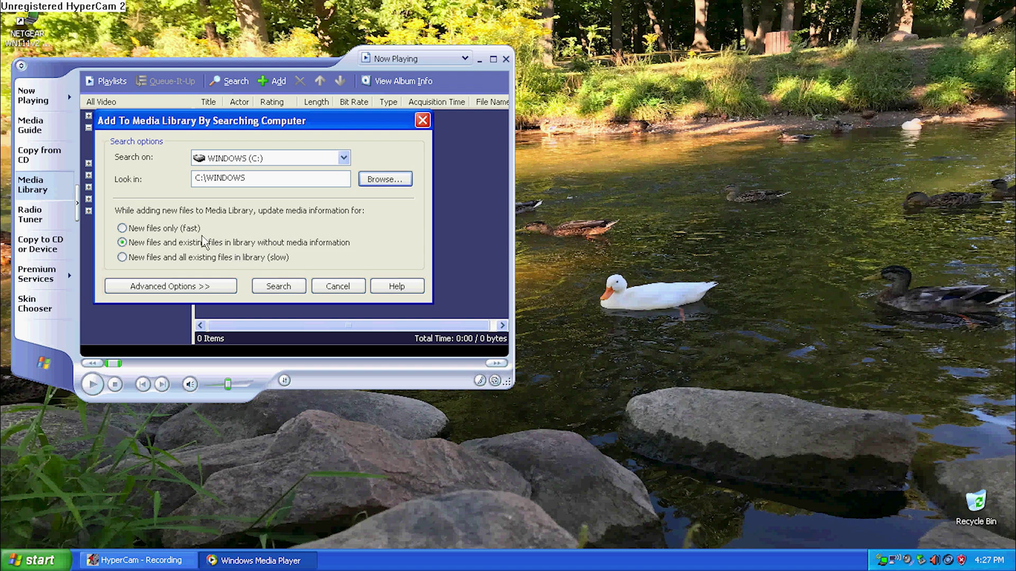
click(279, 288)
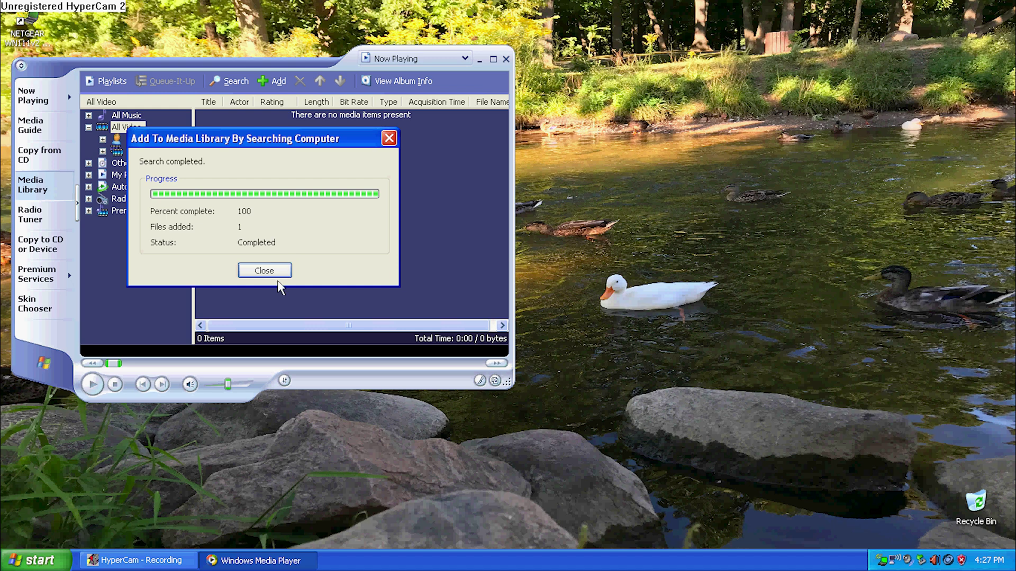
click(279, 271)
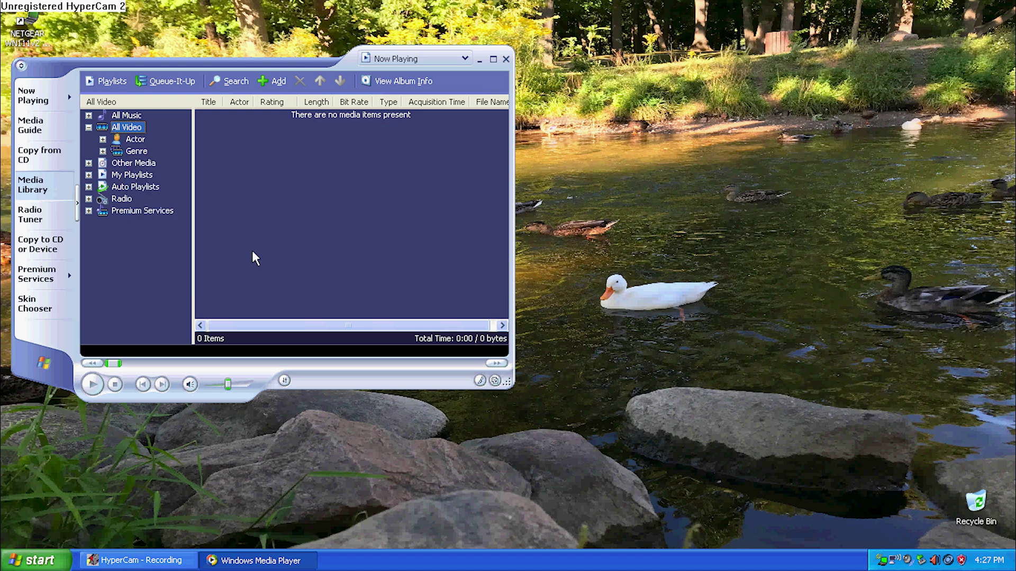
- Browse All Video by Genre and the Other Media category in the library tree
click(431, 132)
double_click(115, 128)
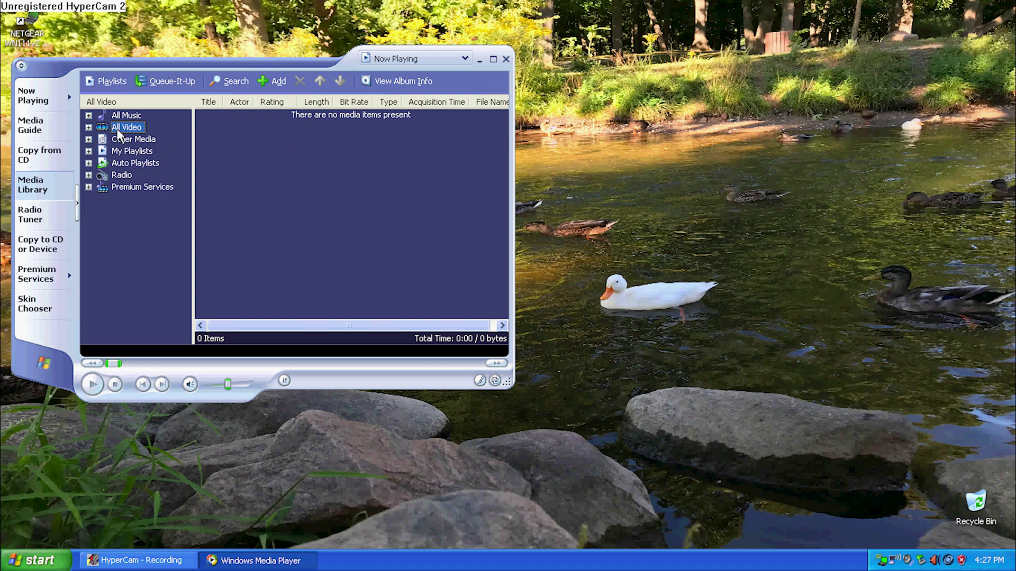
click(89, 127)
click(130, 150)
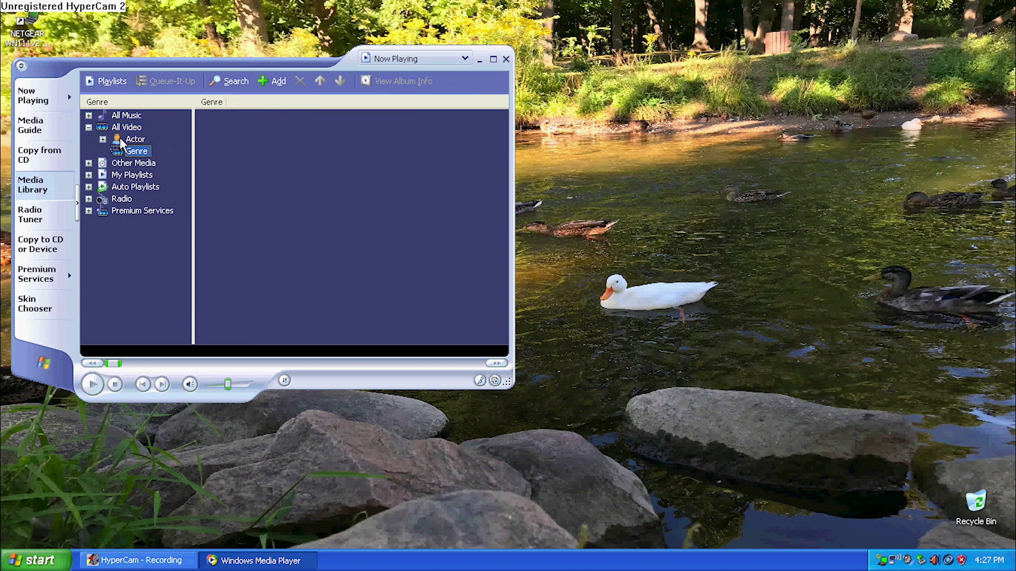
double_click(127, 163)
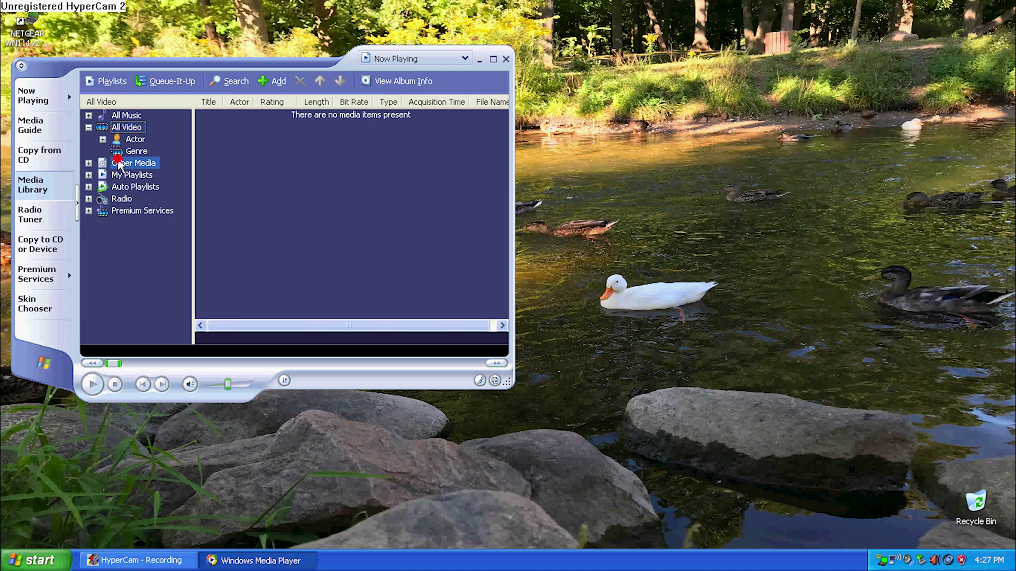
click(89, 163)
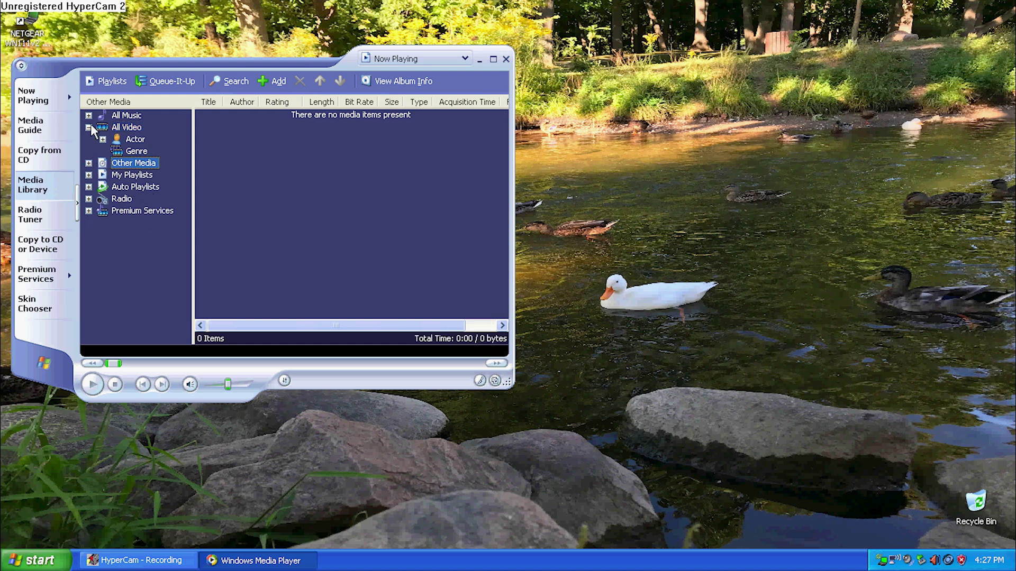
- Check the empty All Music, All Video and Other Media collections, then bring up the Add options
click(109, 116)
click(89, 115)
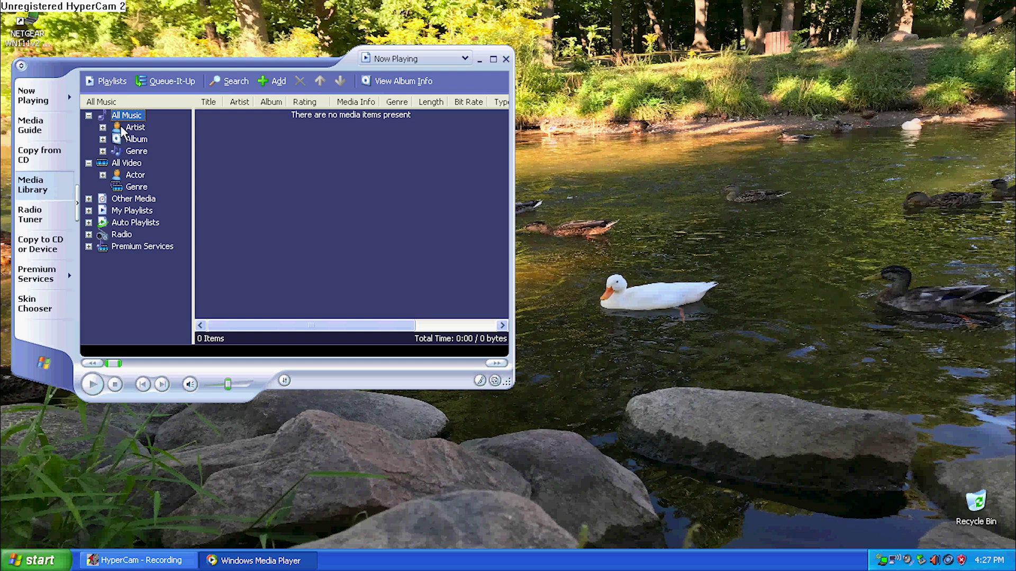
click(126, 163)
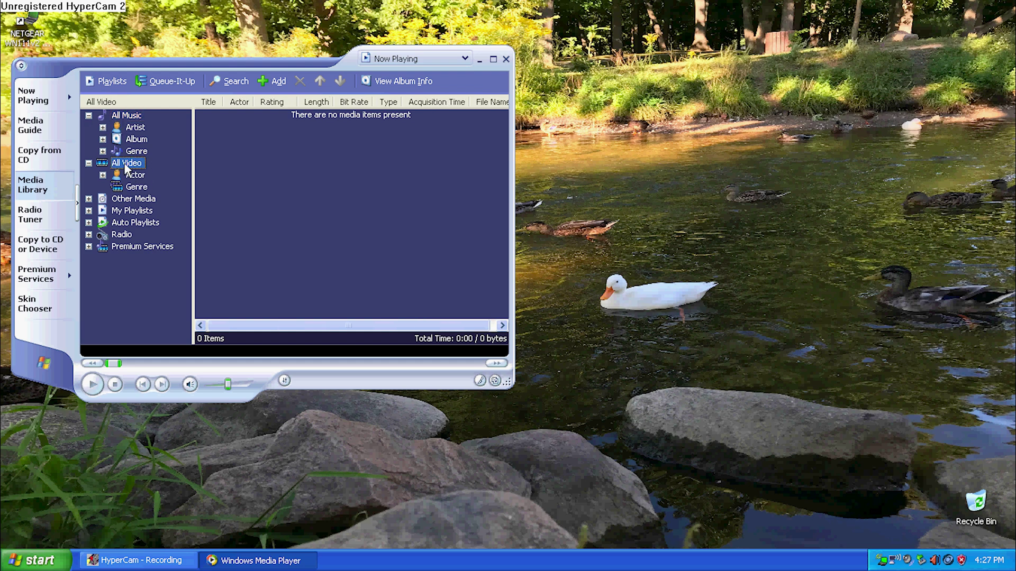
click(129, 199)
click(88, 199)
click(88, 200)
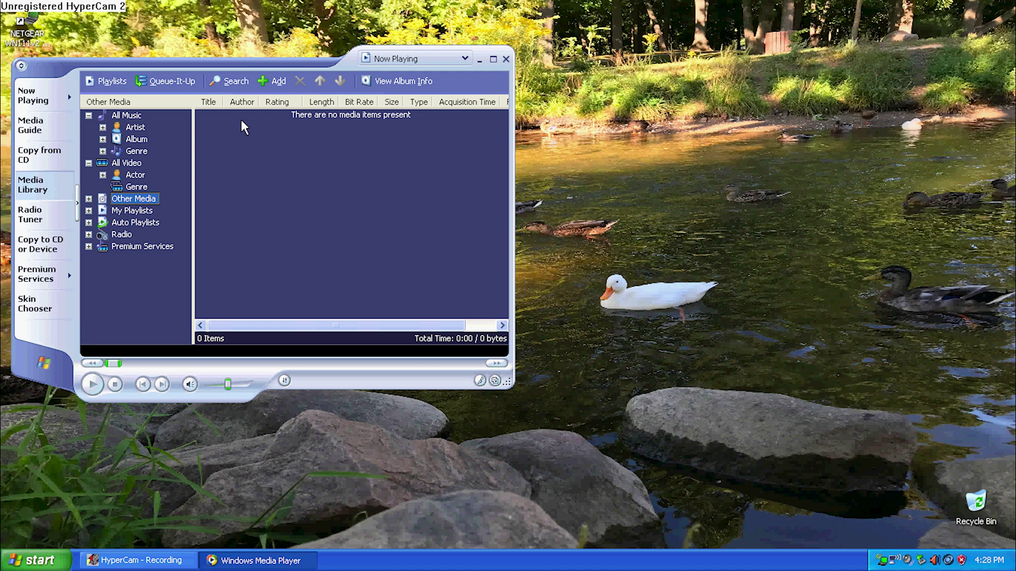
click(278, 82)
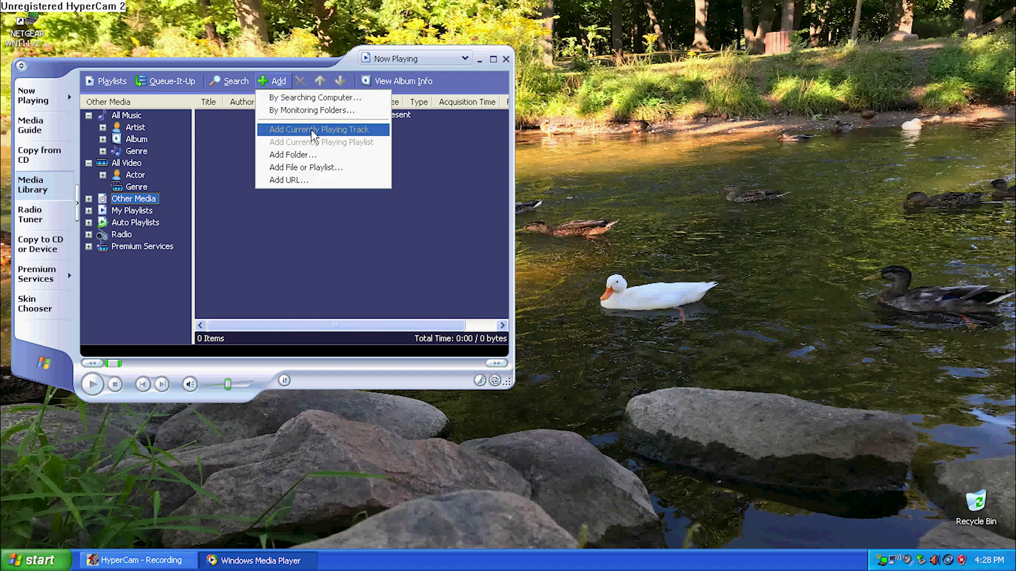
- Choose Add by Searching Computer and set the search folder to C:\WINDOWS\system32\oobe
click(294, 99)
click(383, 179)
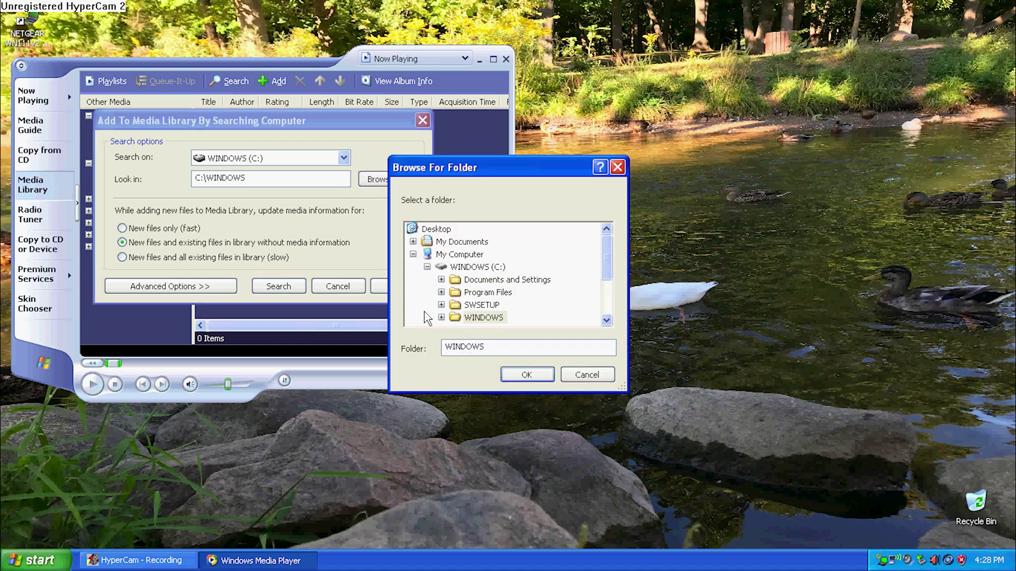
click(441, 317)
scroll(458, 288, down, 8)
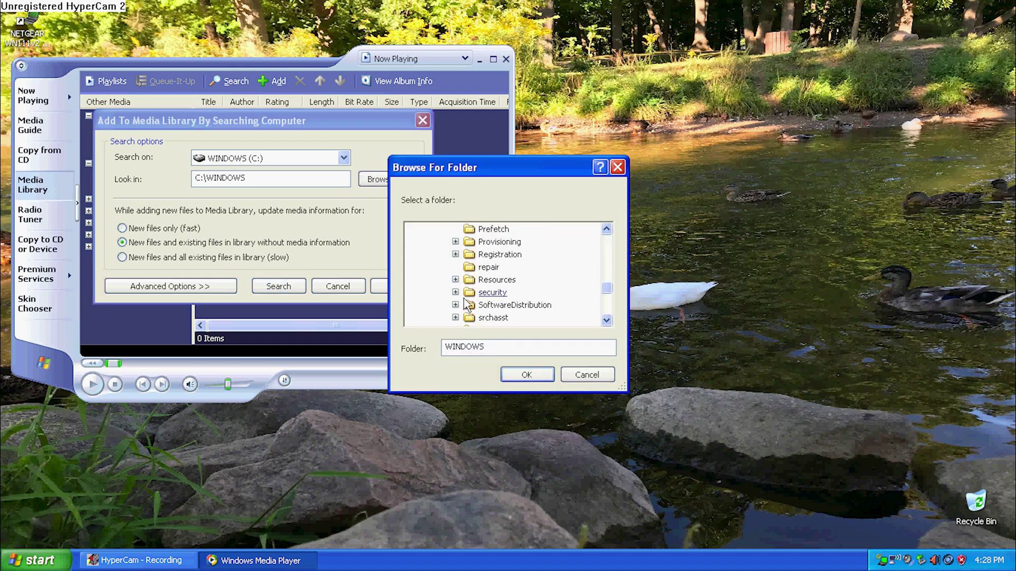
scroll(458, 286, up, 1)
scroll(458, 286, up, 2)
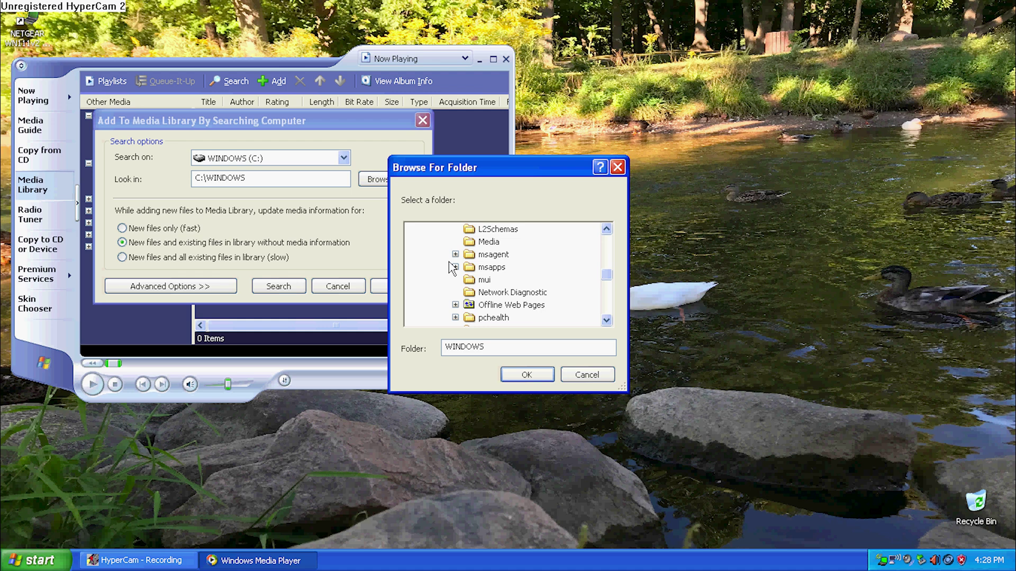
scroll(450, 272, down, 6)
scroll(453, 276, up, 1)
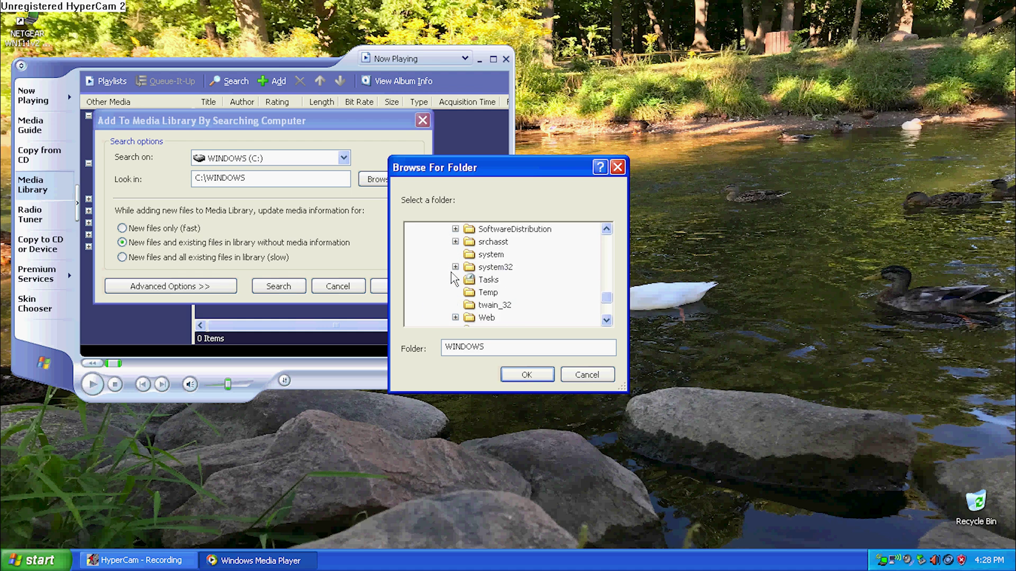
click(455, 267)
scroll(492, 297, down, 5)
scroll(499, 298, up, 1)
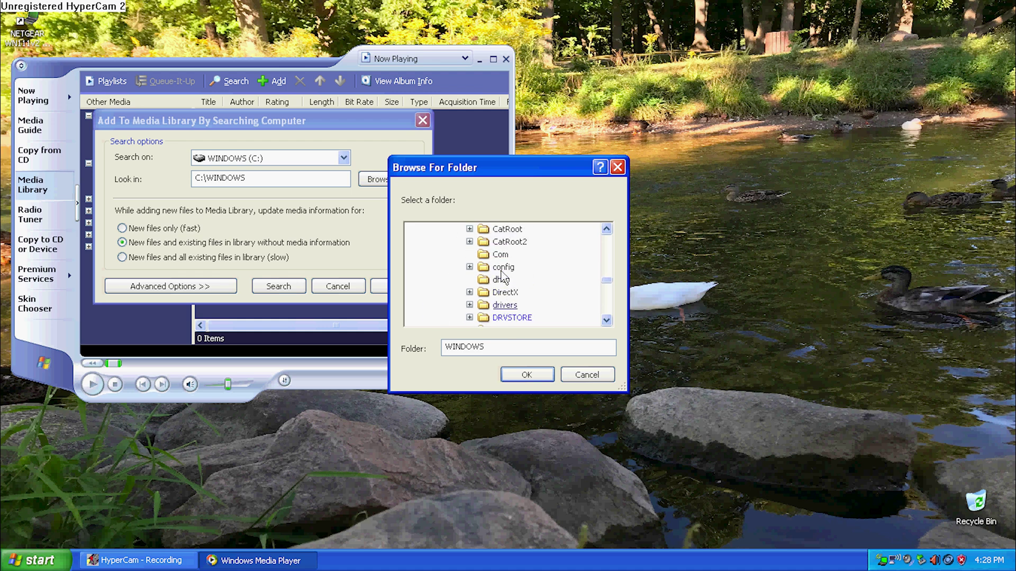
scroll(508, 302, down, 2)
scroll(513, 302, down, 4)
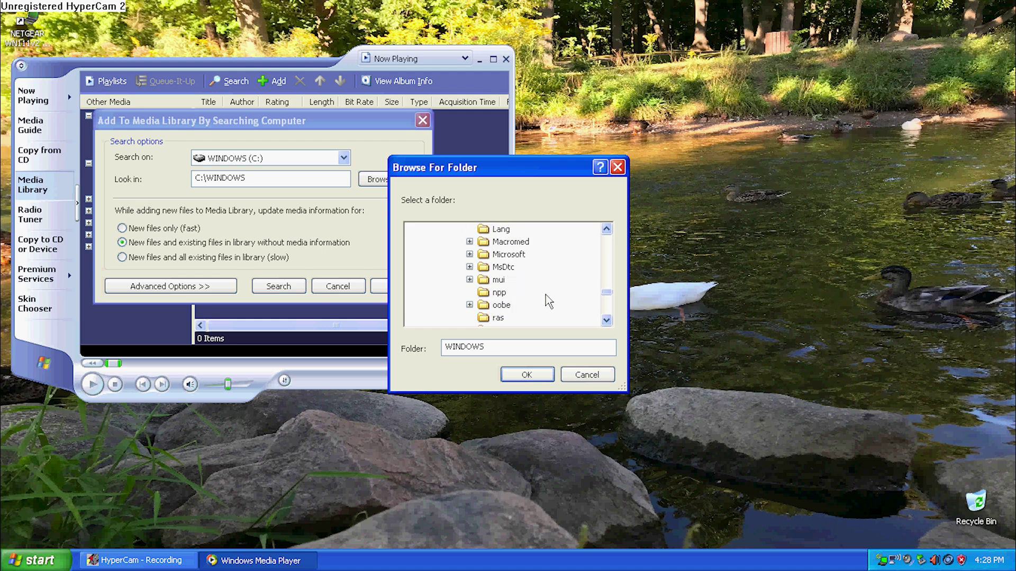
double_click(501, 306)
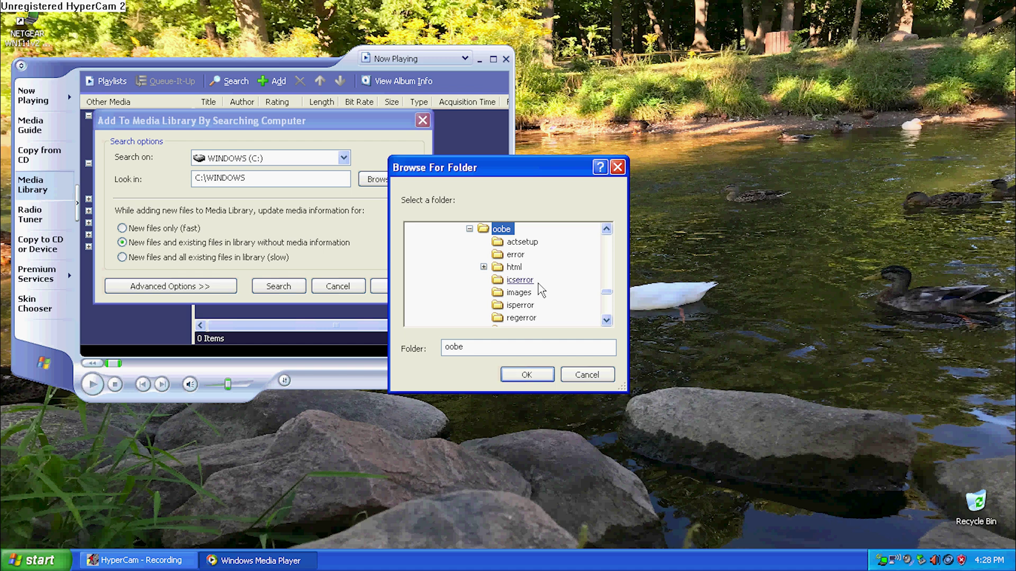
scroll(539, 289, down, 1)
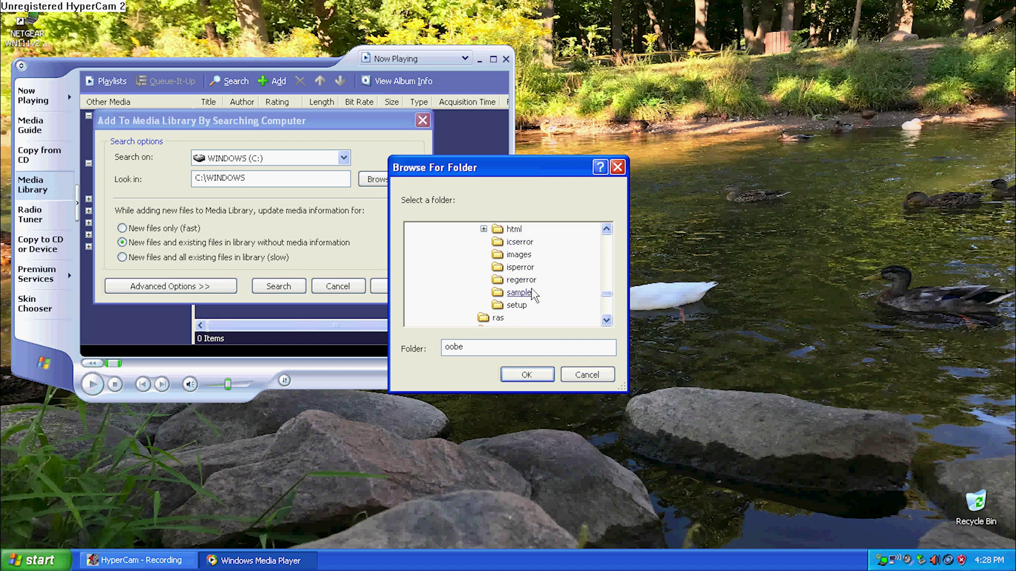
scroll(537, 287, up, 1)
click(529, 375)
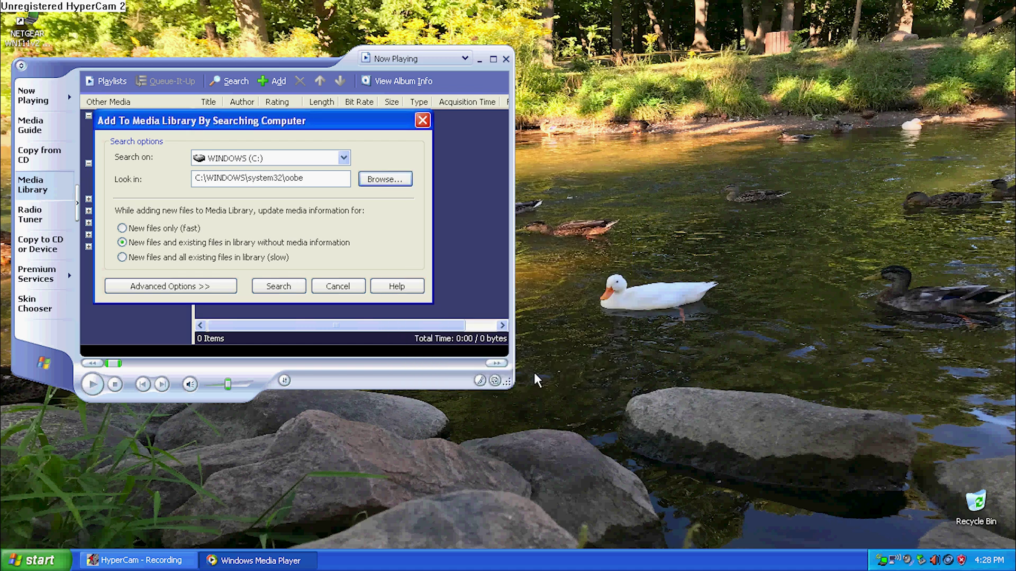
- Run the search with Advanced Options shown, close its 0-files summary, and view All Video
click(230, 287)
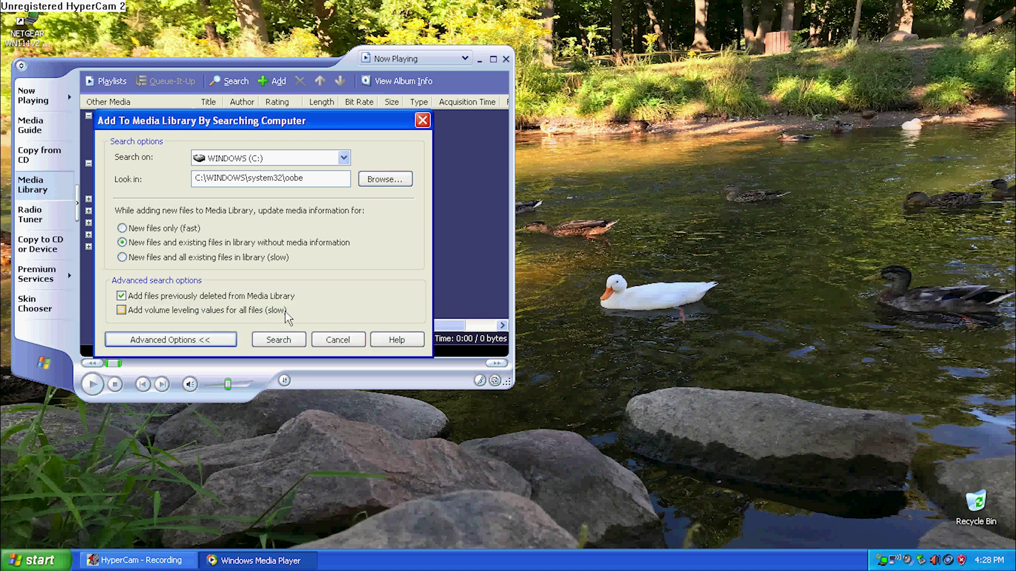
click(288, 339)
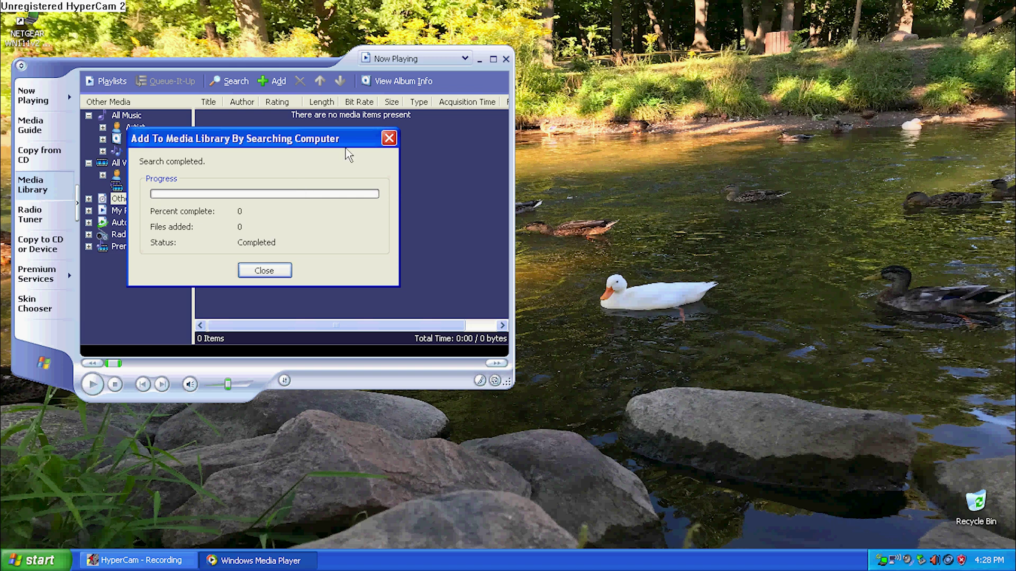
click(263, 271)
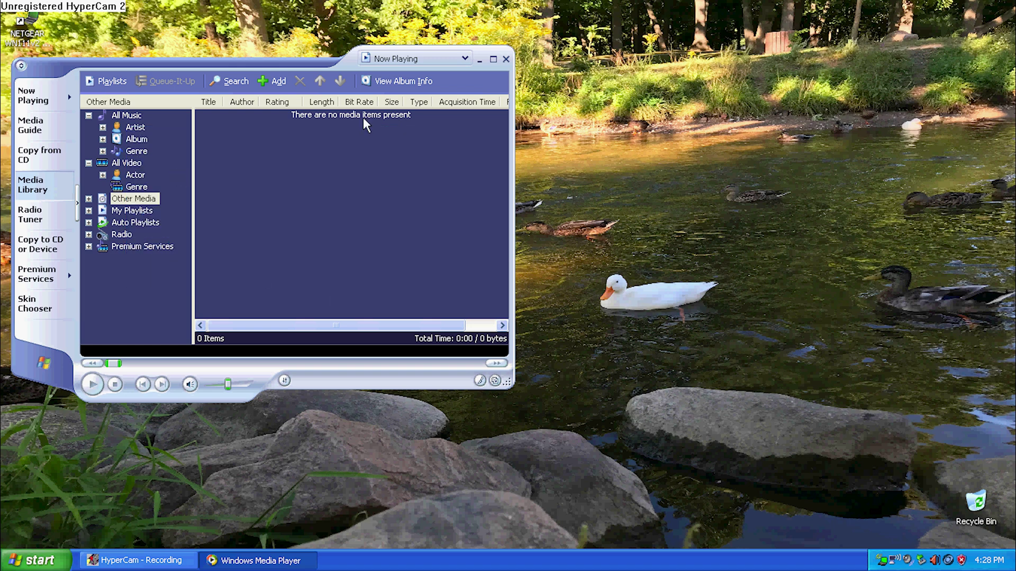
click(114, 163)
- Close Media Player and browse from My Computer into C:\WINDOWS\system32, showing hidden contents
click(506, 58)
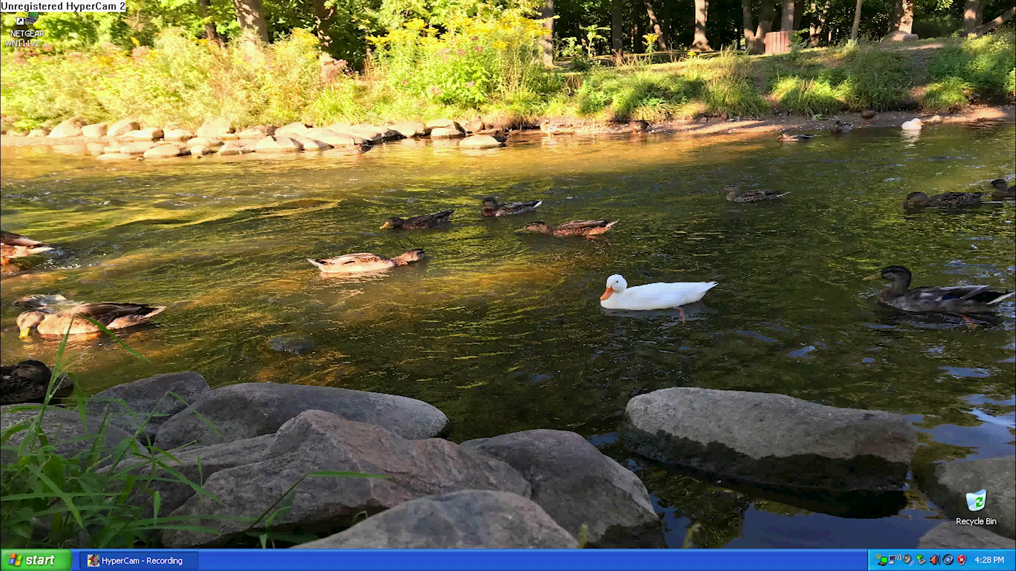
click(36, 560)
click(180, 335)
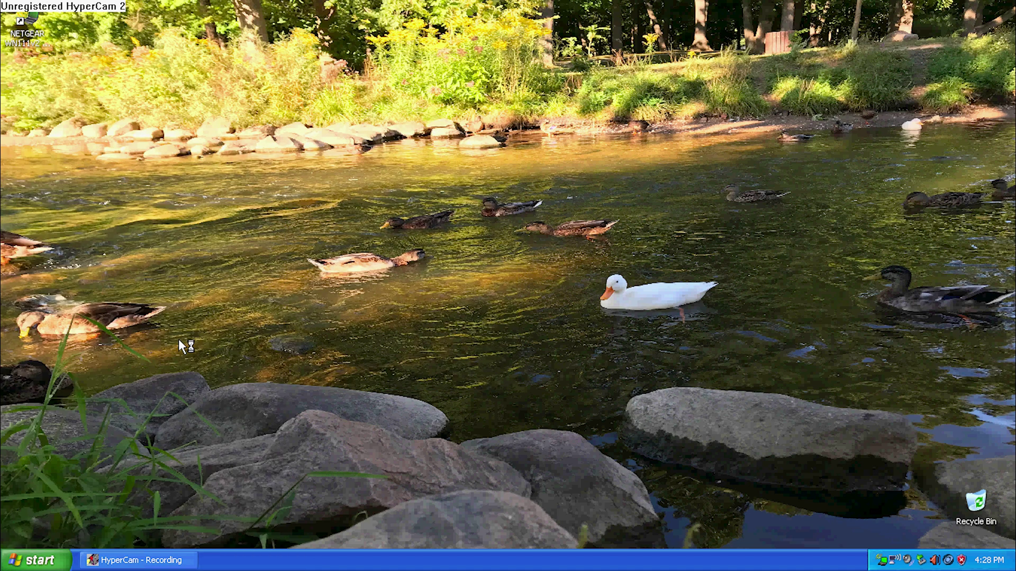
double_click(295, 206)
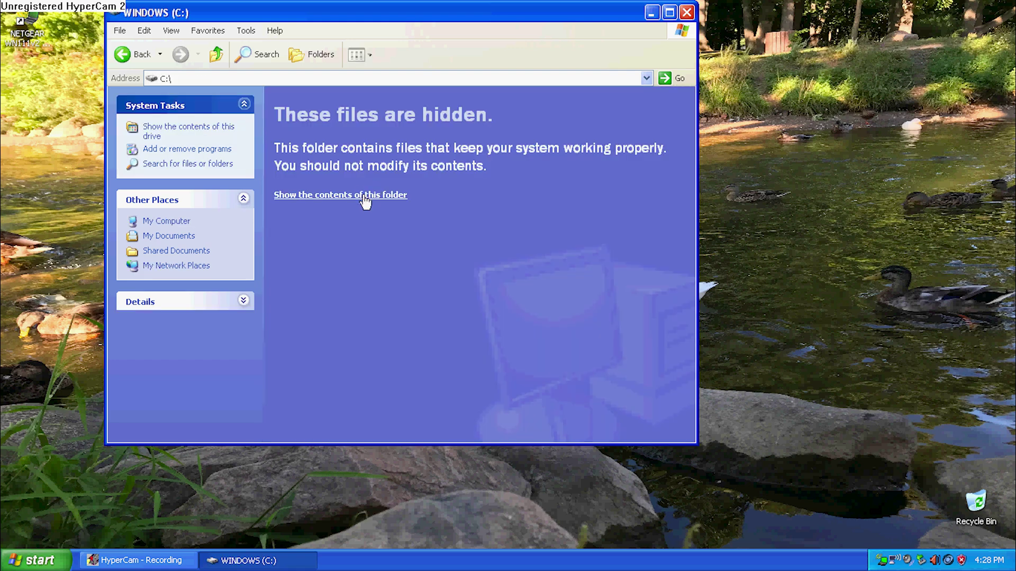
click(365, 195)
double_click(437, 167)
click(397, 196)
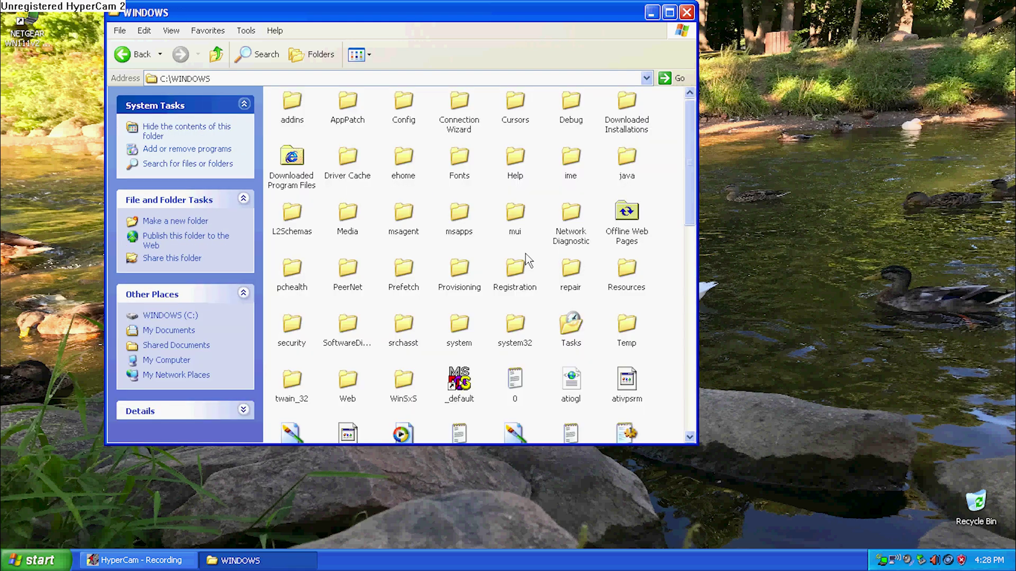
double_click(499, 339)
click(408, 196)
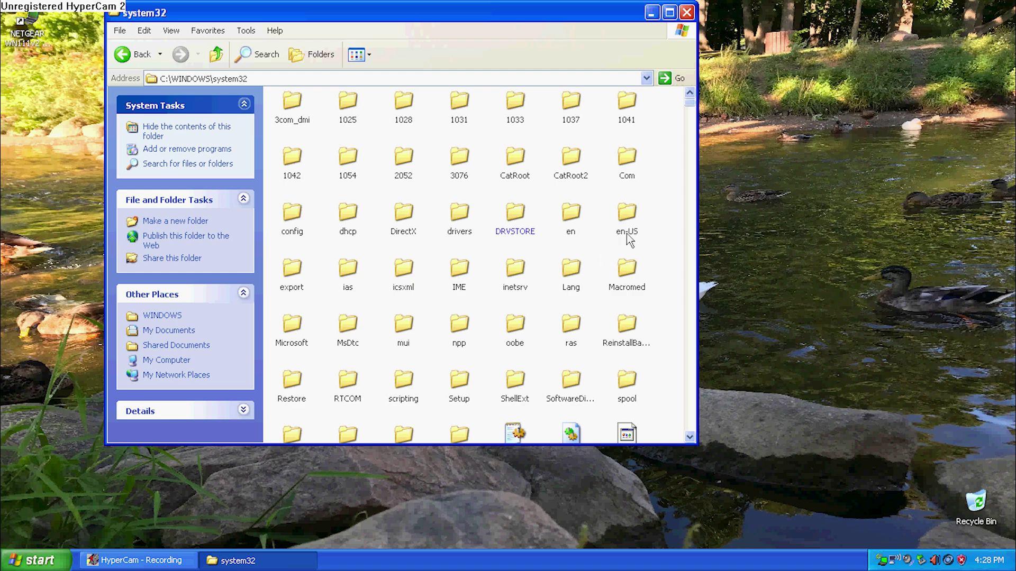
- Find and open the oobe folder inside system32
scroll(656, 212, down, 10)
scroll(656, 211, up, 5)
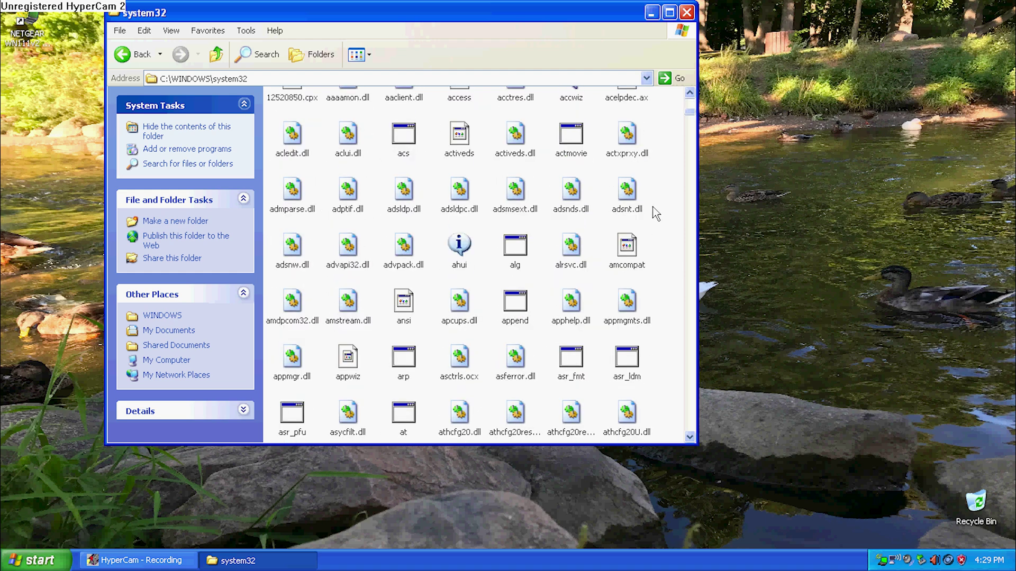
scroll(655, 211, down, 5)
scroll(656, 211, up, 5)
scroll(656, 211, down, 3)
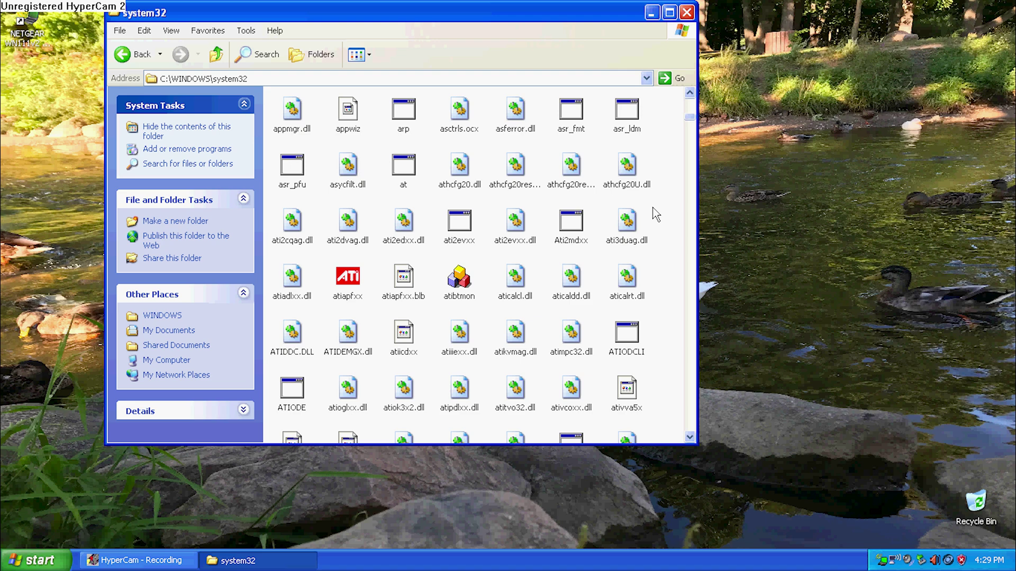
scroll(655, 212, up, 4)
scroll(656, 211, up, 3)
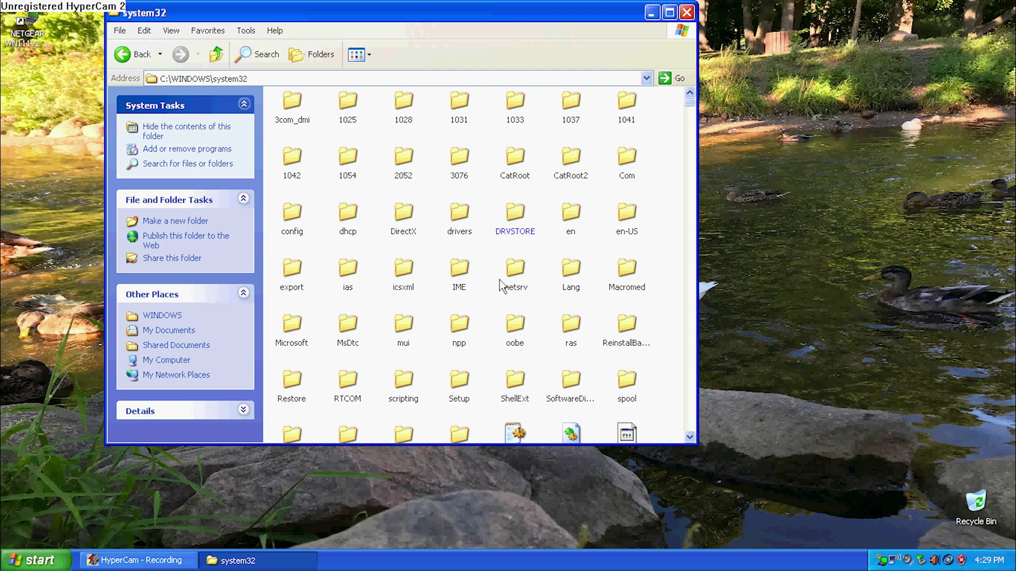
double_click(514, 324)
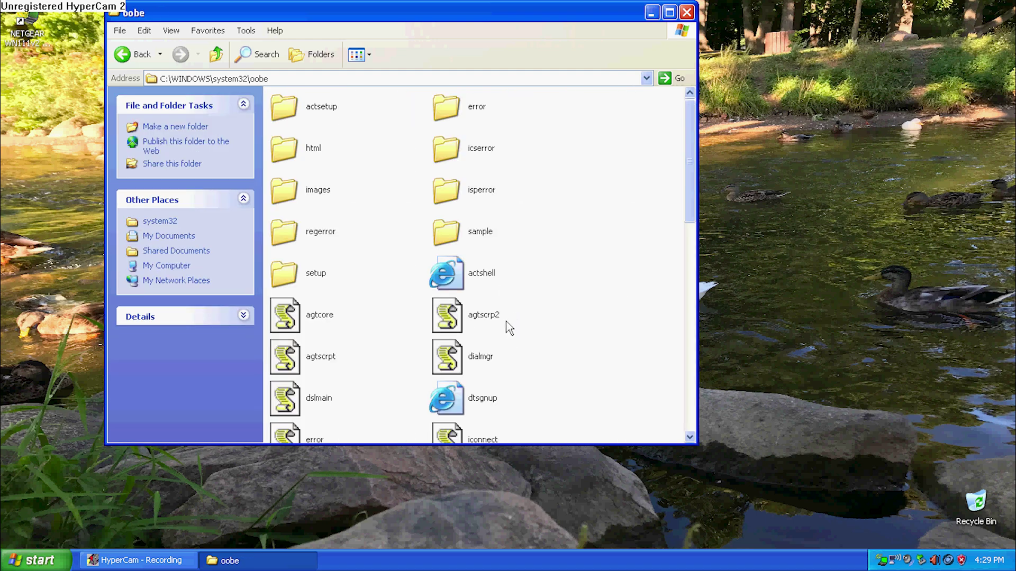
scroll(514, 320, down, 3)
scroll(516, 317, down, 3)
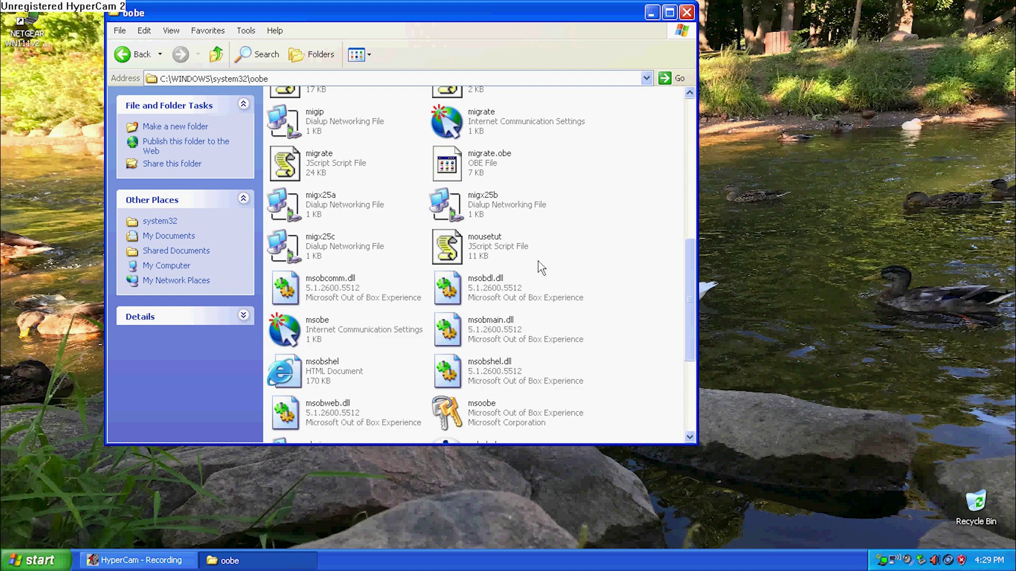
scroll(553, 225, down, 3)
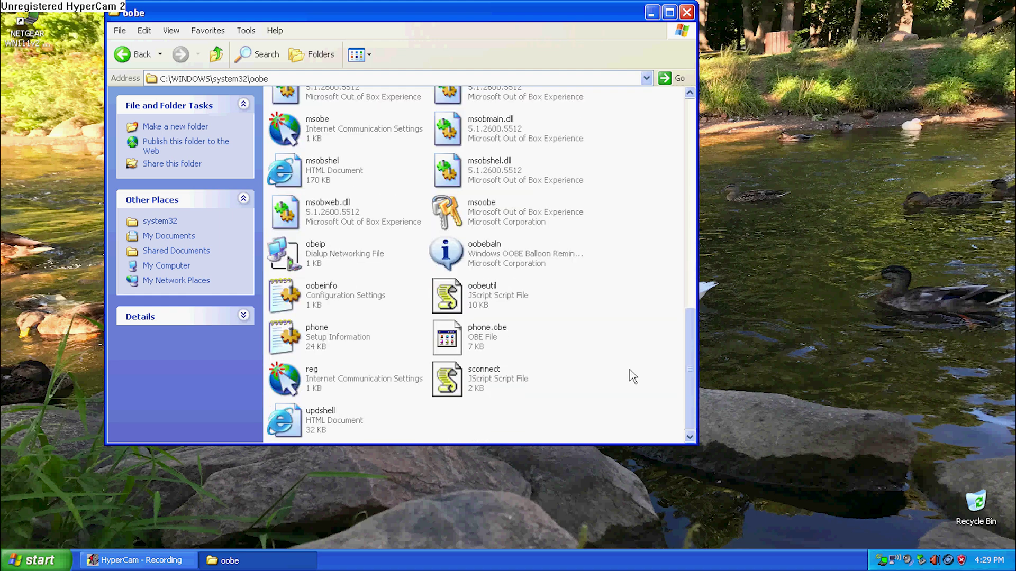
scroll(630, 370, up, 10)
scroll(523, 233, down, 10)
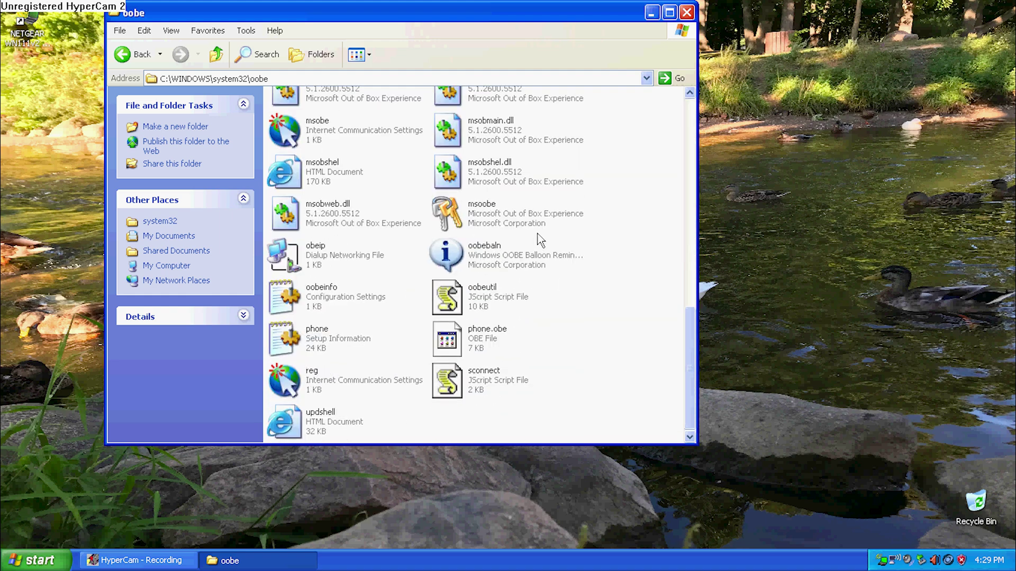
scroll(548, 243, up, 2)
scroll(550, 244, down, 2)
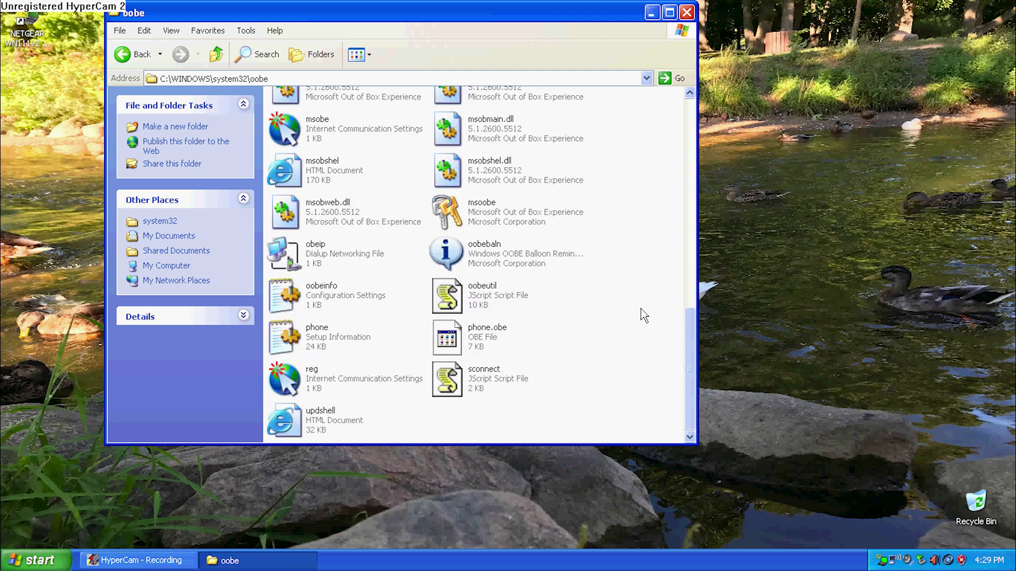
scroll(641, 314, up, 10)
- Check the empty sample folder, go back, and play the intro video from oobe's images folder
double_click(444, 236)
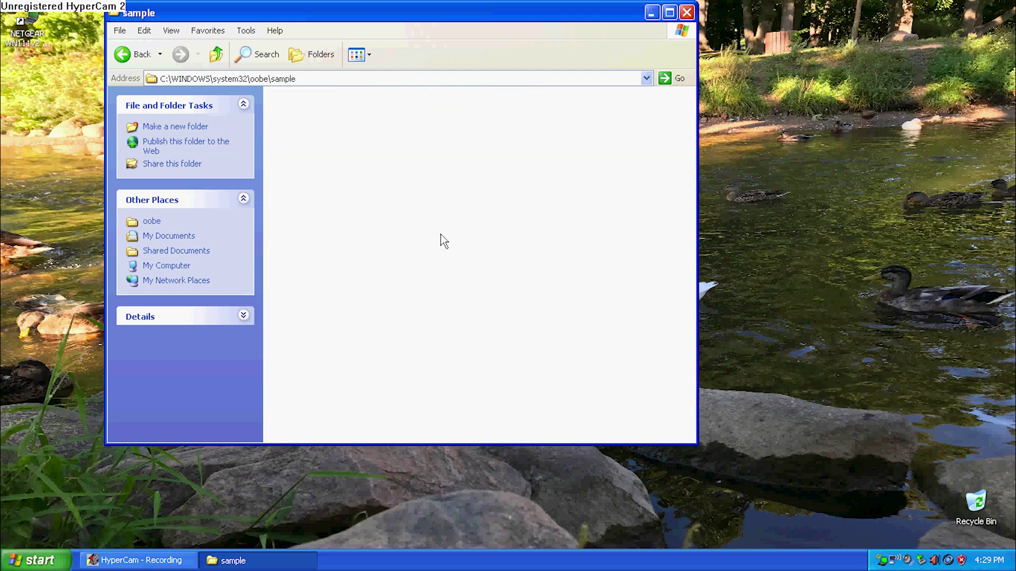
click(127, 54)
click(385, 256)
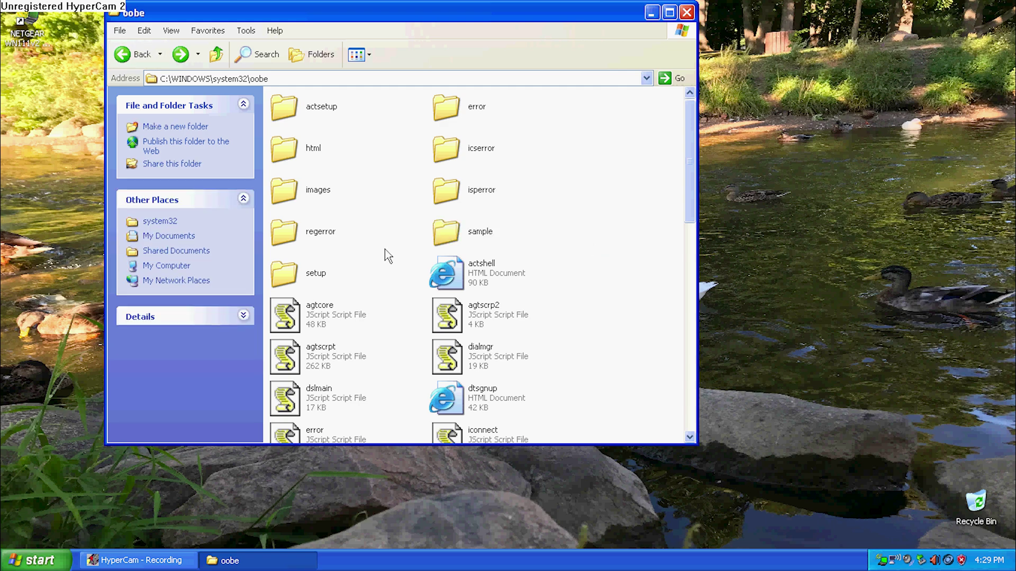
double_click(446, 152)
double_click(416, 373)
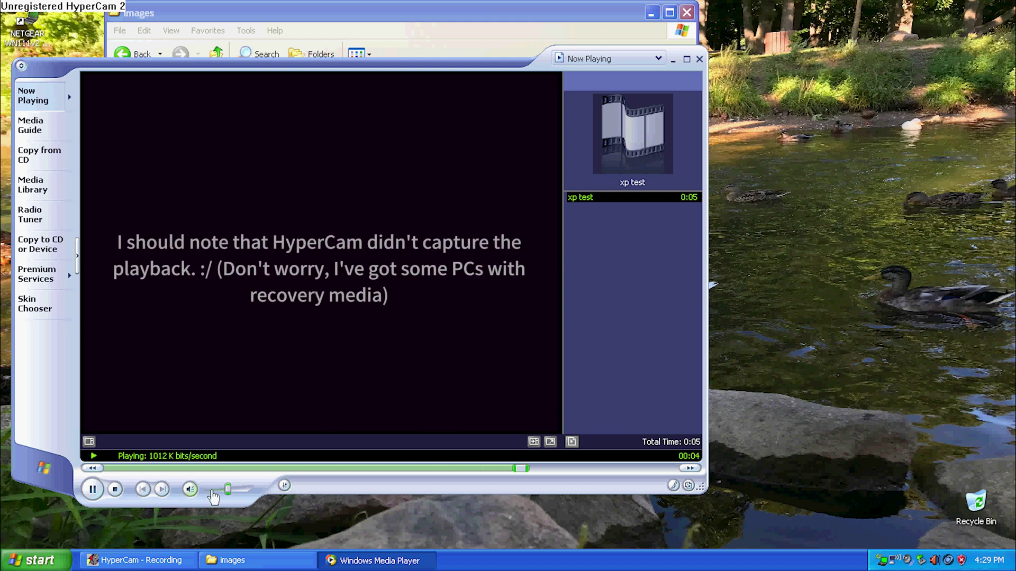
- Replay the xp test clip, then close Media Player and the oobe\images window
click(93, 491)
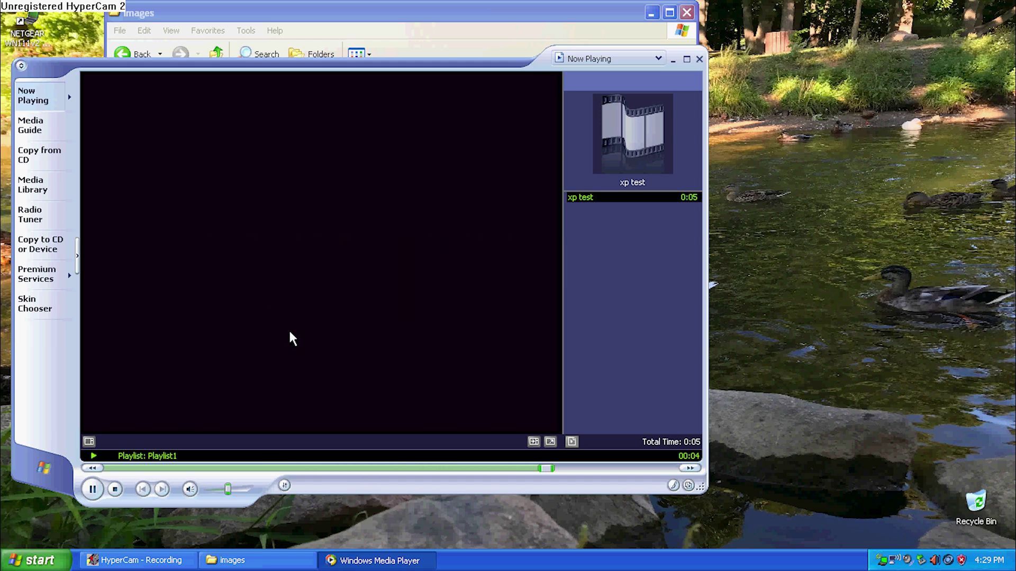
click(699, 58)
click(664, 288)
scroll(652, 275, down, 8)
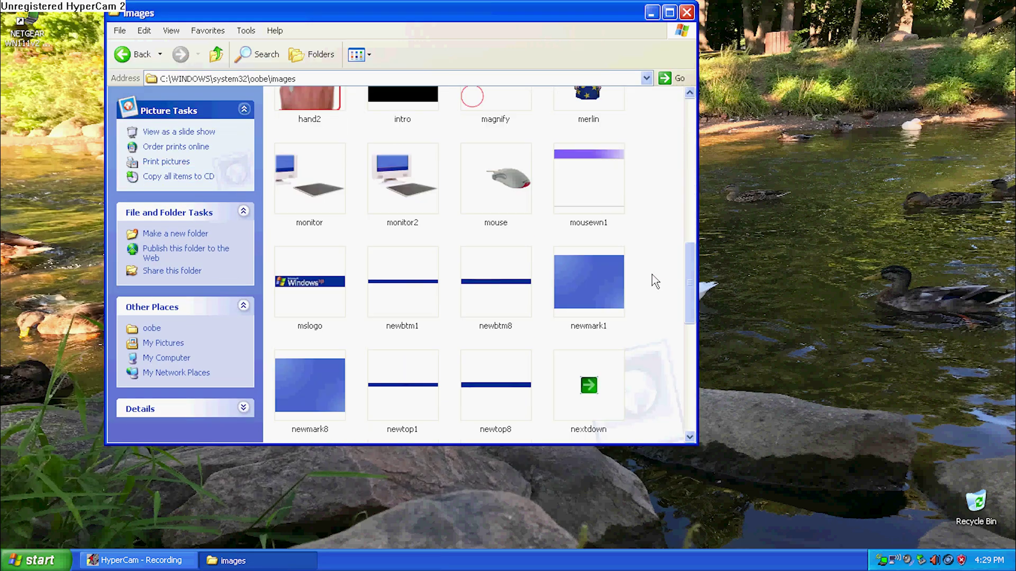
scroll(652, 279, down, 3)
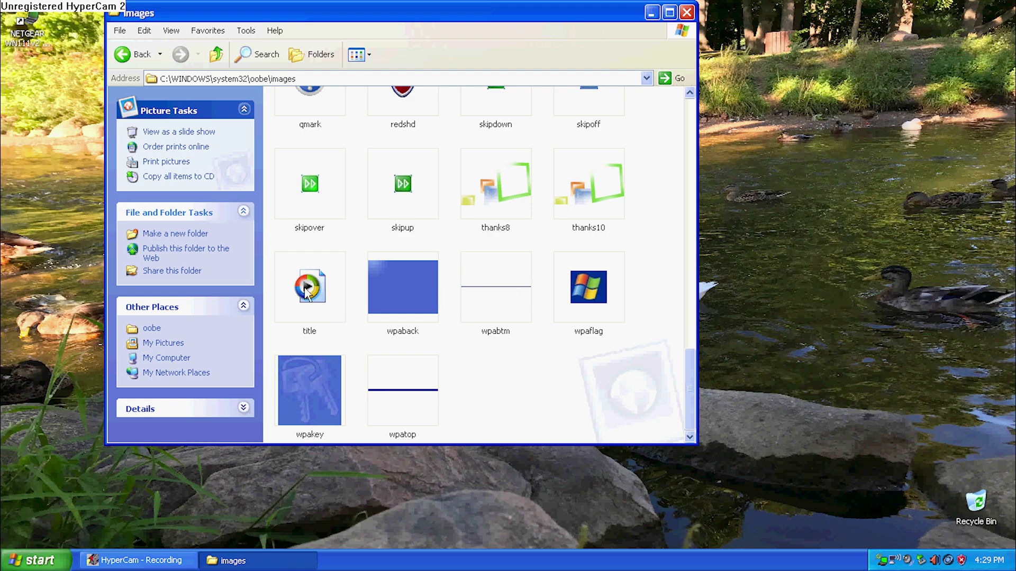
click(687, 13)
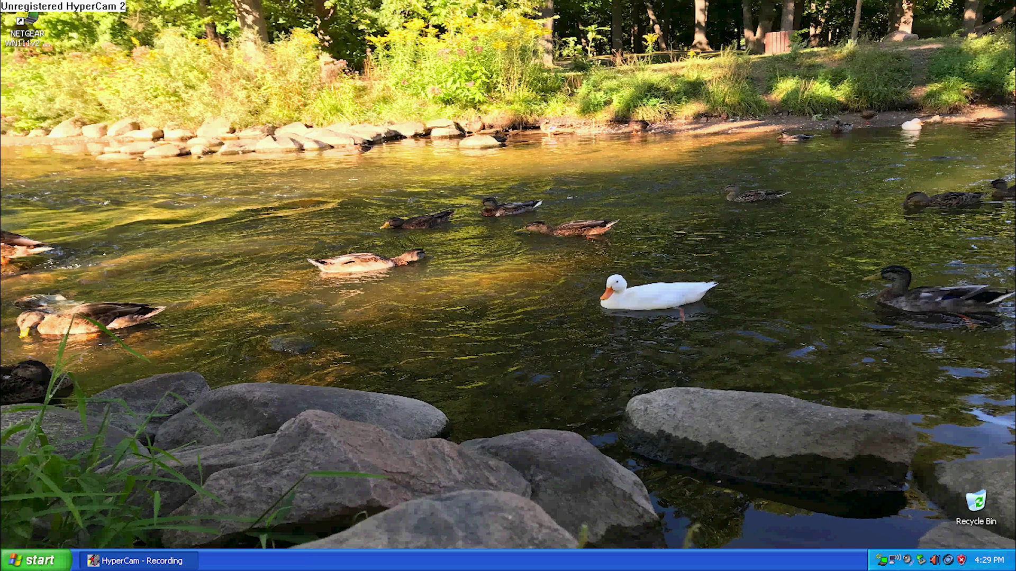
- Open My Computer, check the empty RECOVERY (D:) drive, then close the window
click(36, 560)
click(25, 512)
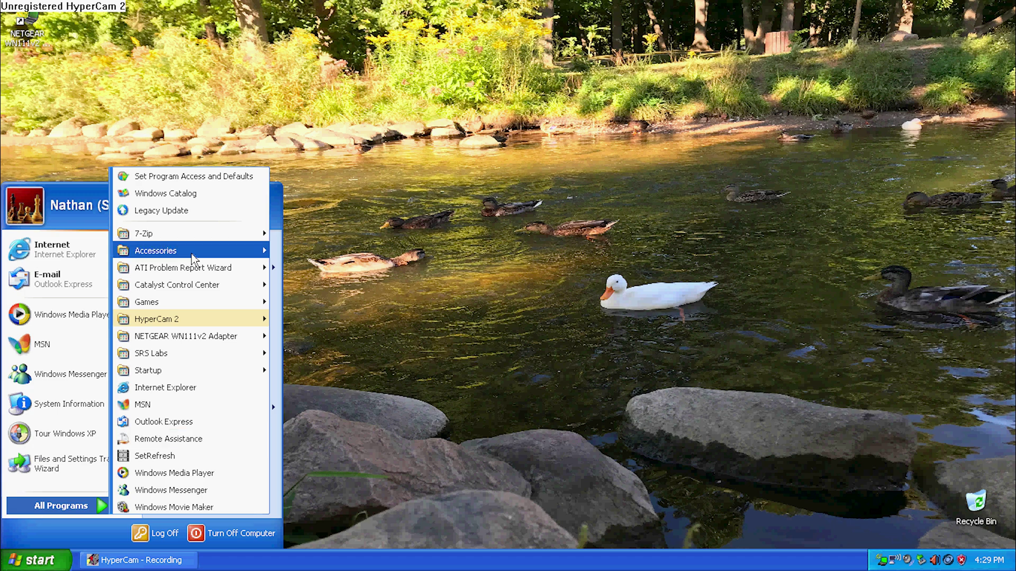
mouse_move(169, 257)
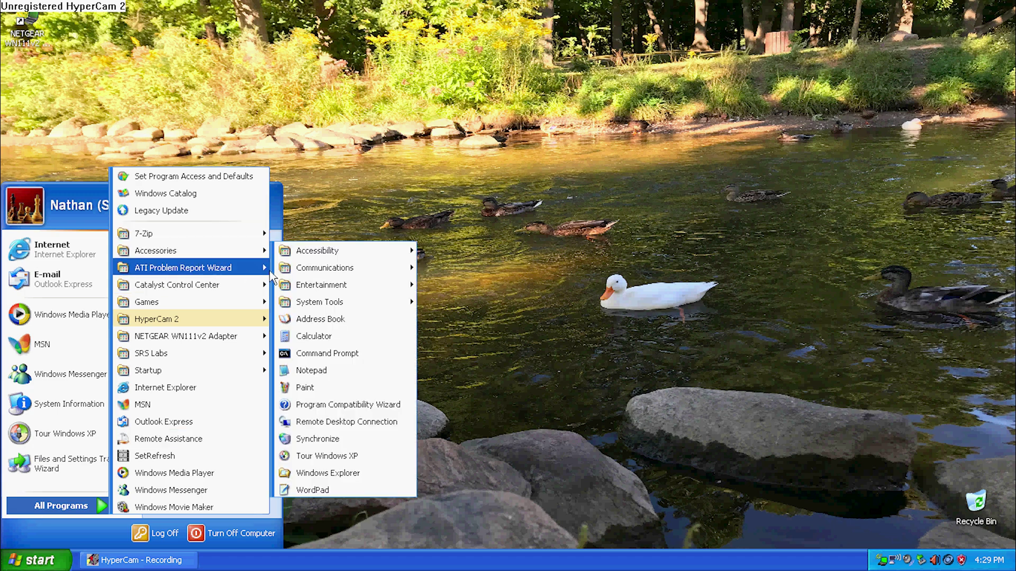
mouse_move(305, 264)
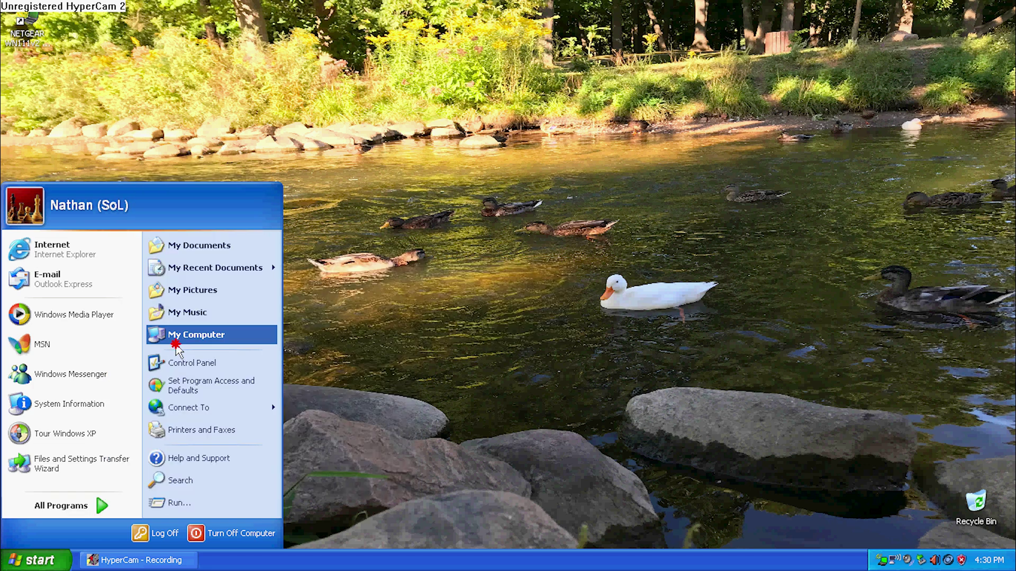
click(203, 332)
double_click(466, 205)
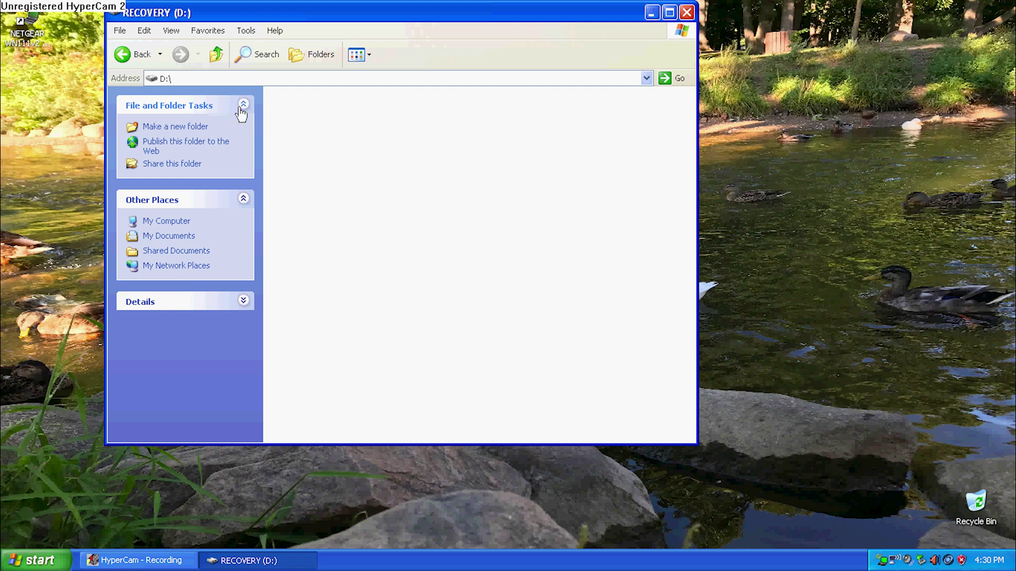
click(127, 54)
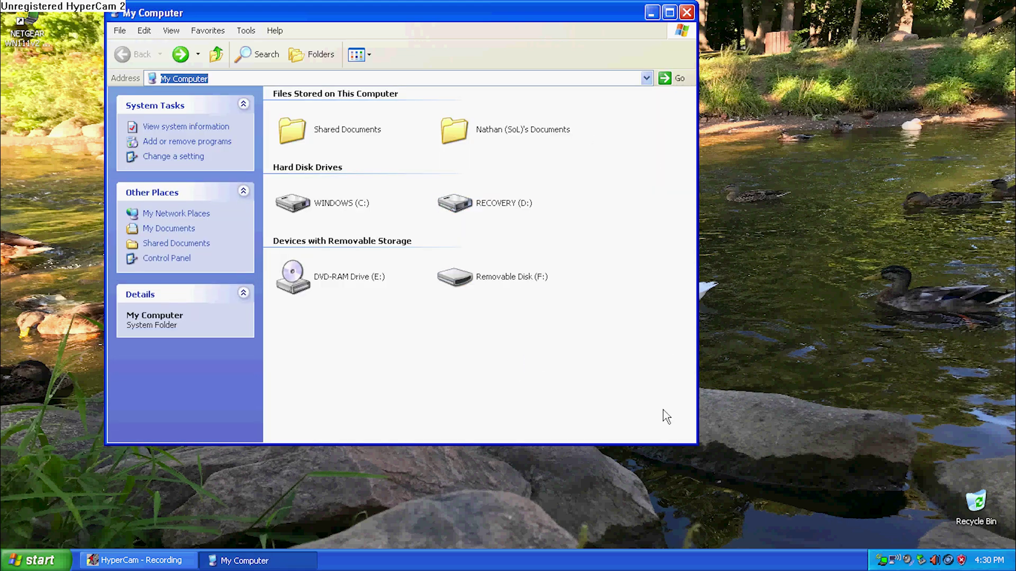
click(686, 13)
- Launch Windows Movie Maker from All Programs
key(super)
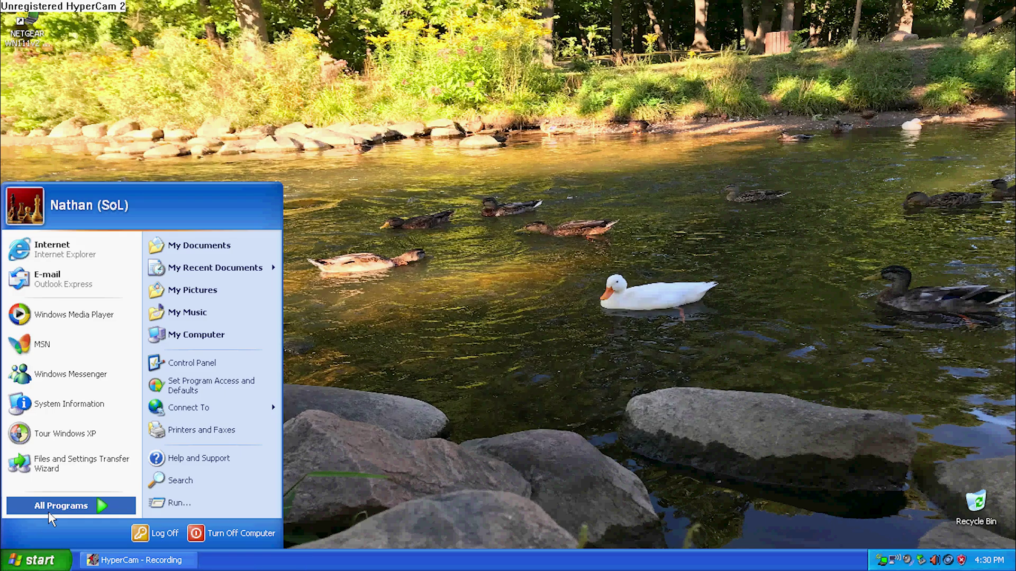
click(82, 511)
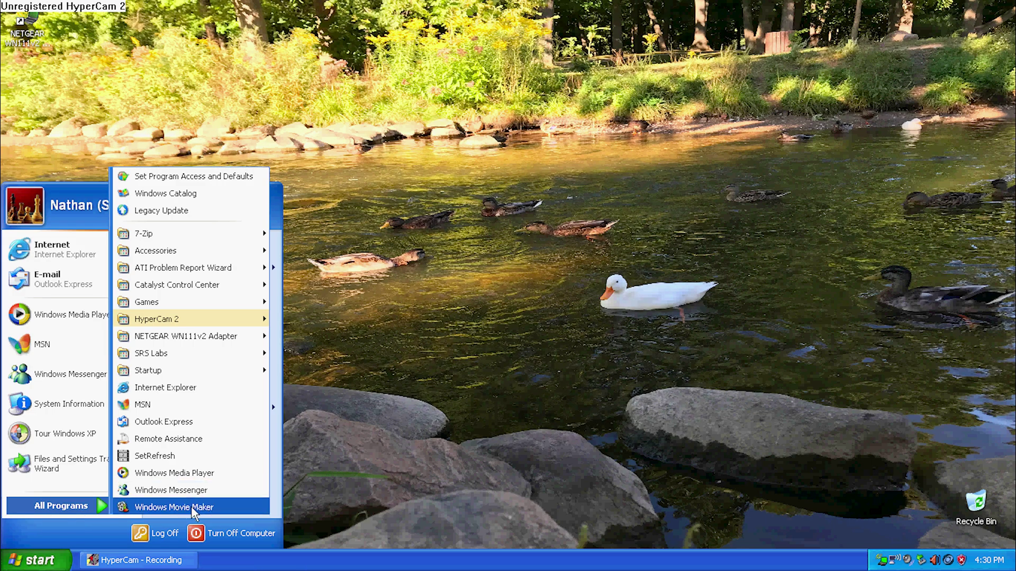
click(195, 507)
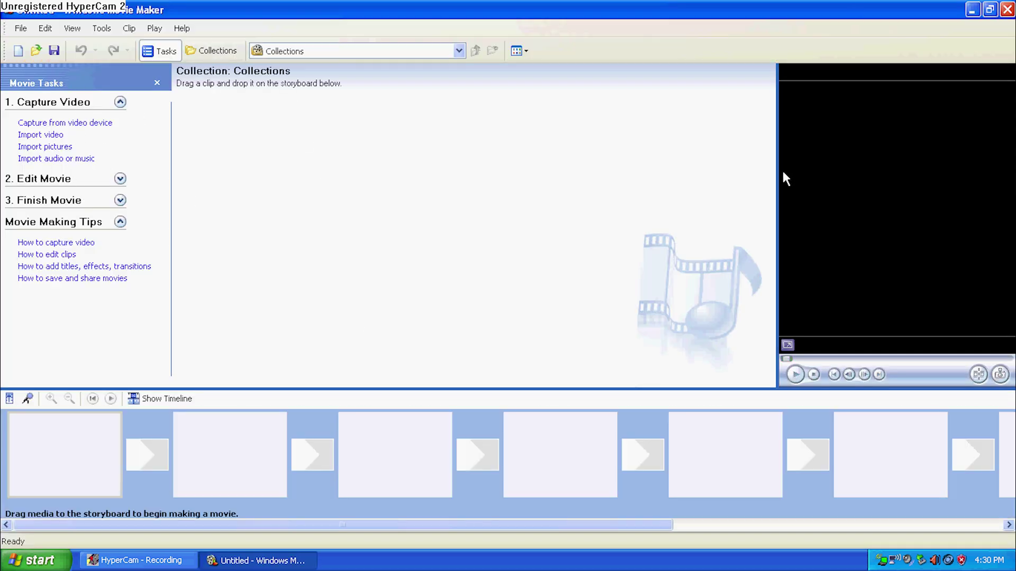
- Widen the preview monitor and place the 'hello' title, a wipe transition and IMG_4867 on the storyboard
drag(777, 175, 661, 175)
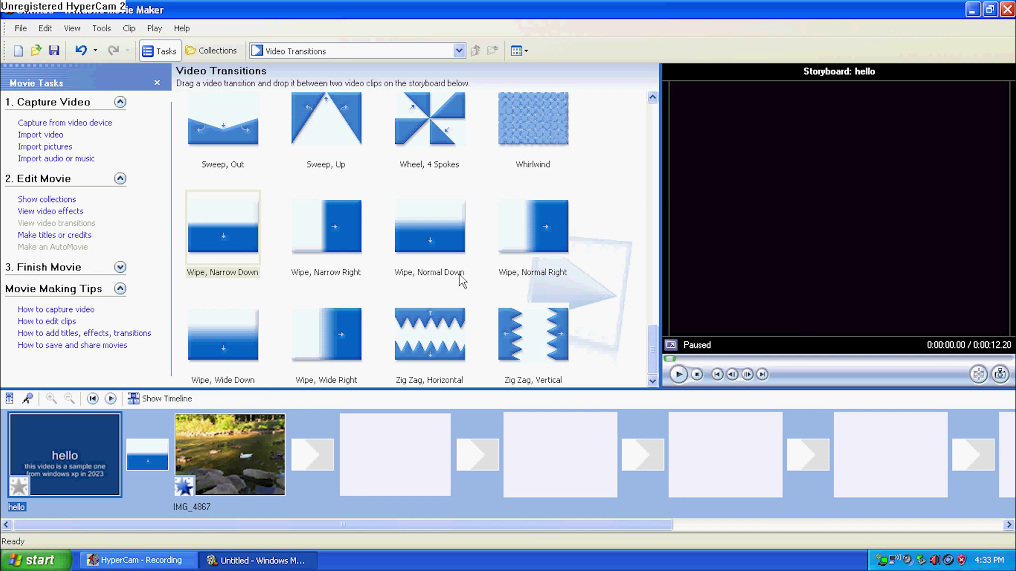
drag(654, 354, 629, 252)
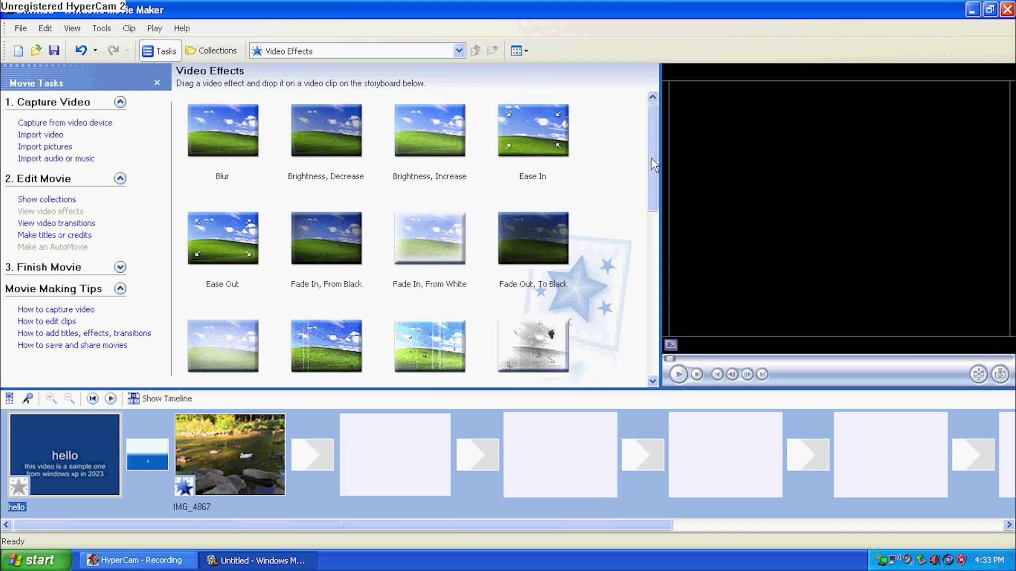
drag(654, 164, 637, 99)
- Save the Movie Maker project as 'sample'
click(121, 178)
click(20, 28)
click(20, 28)
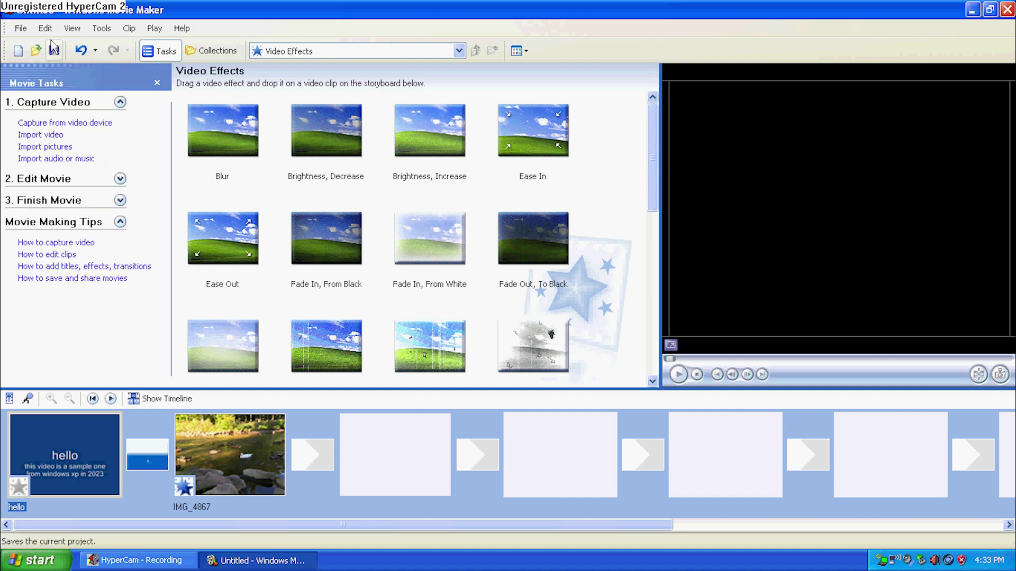
click(54, 50)
text(sample)
key(Return)
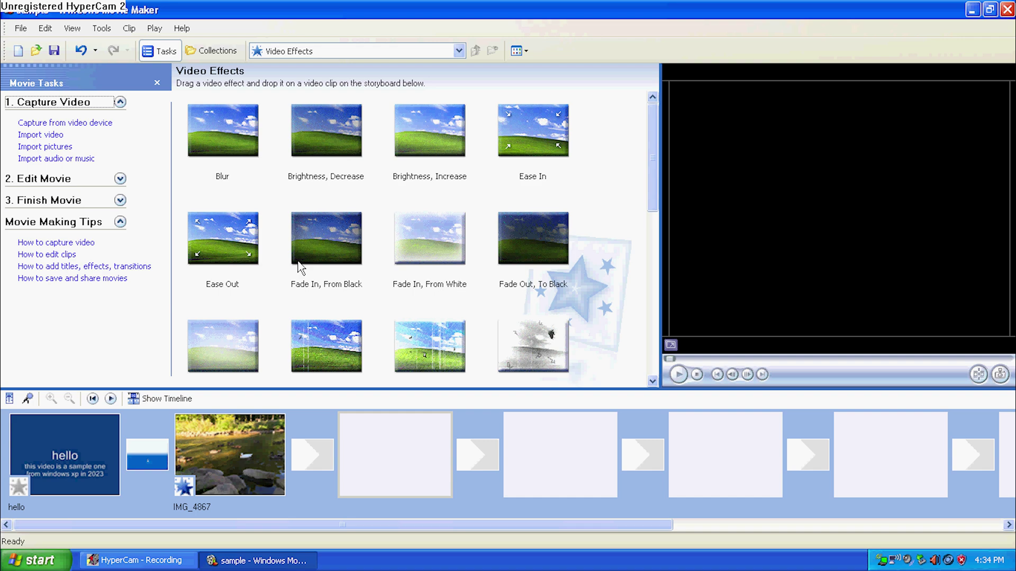
- Export the movie to My Videos as sample_0001 at best quality and play it when finished
click(20, 28)
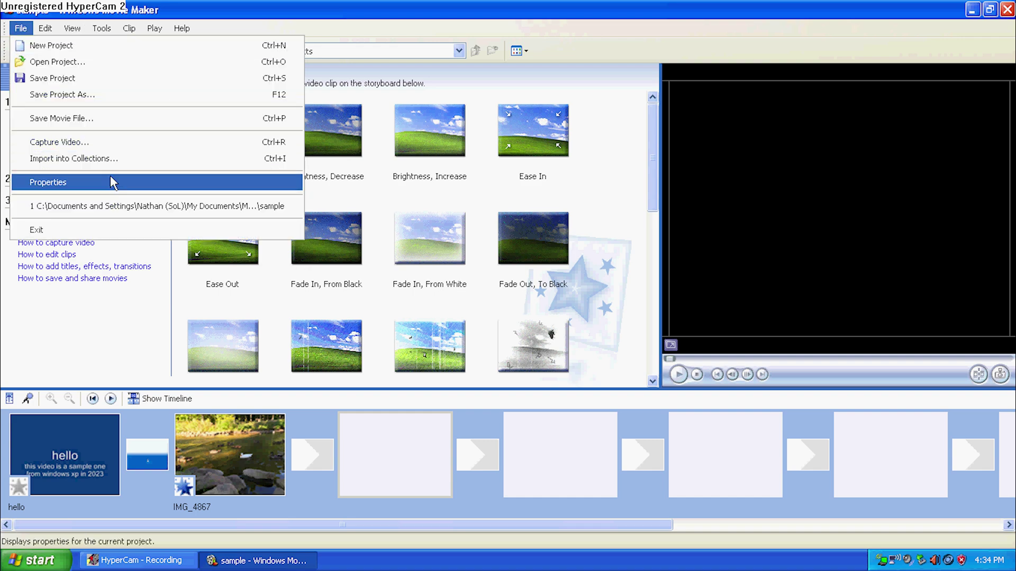
click(101, 120)
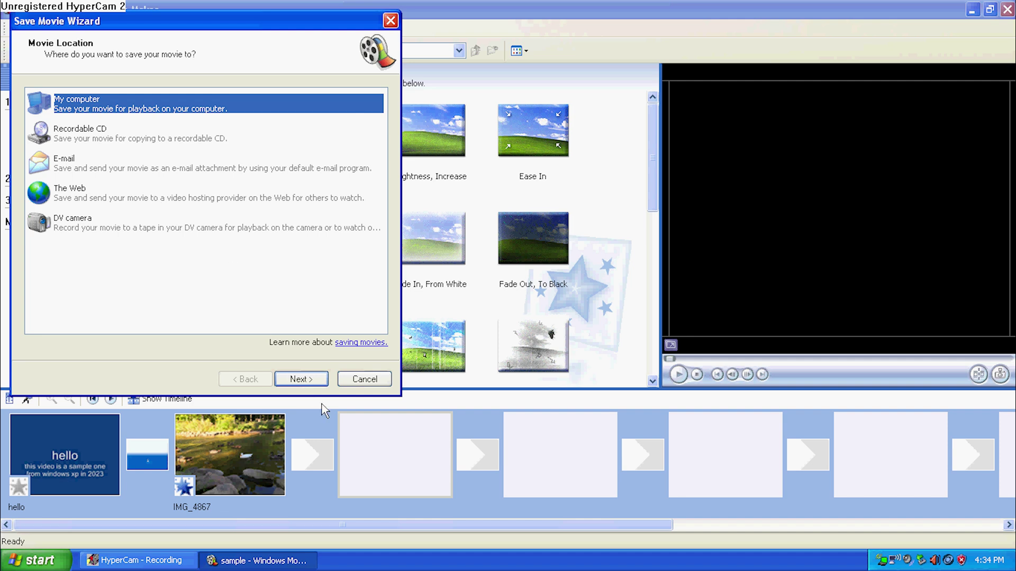
click(301, 379)
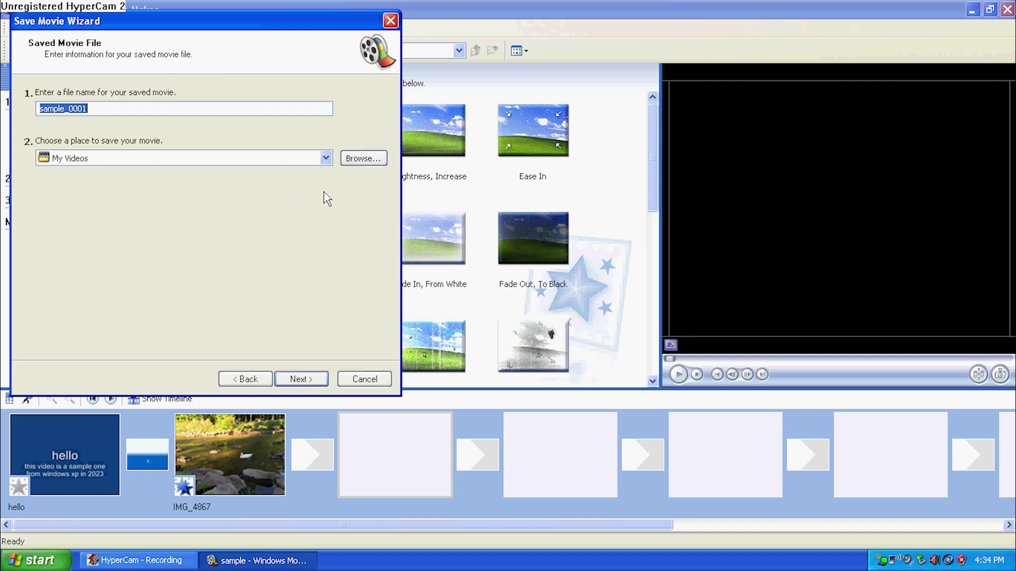
click(292, 379)
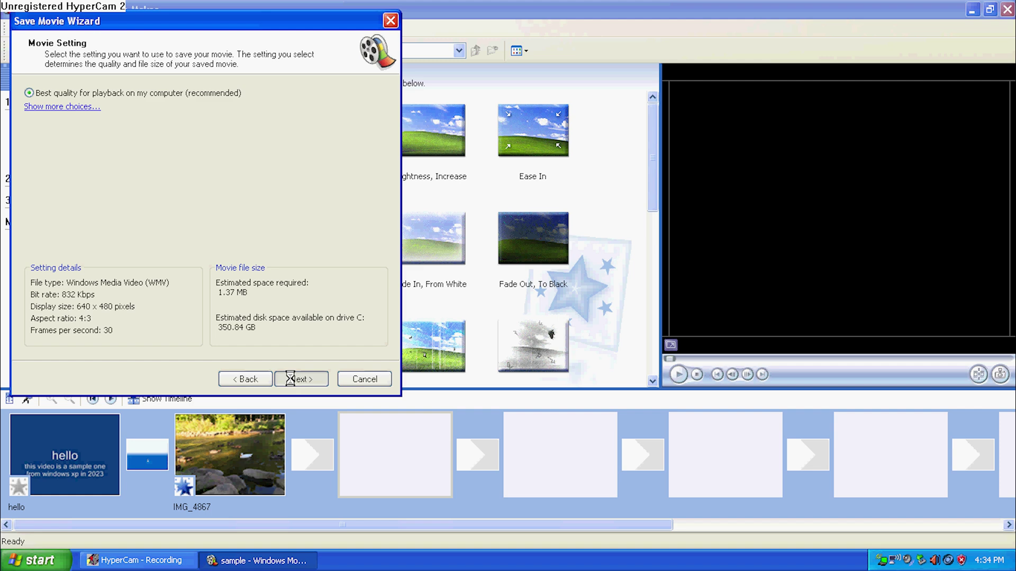
click(307, 378)
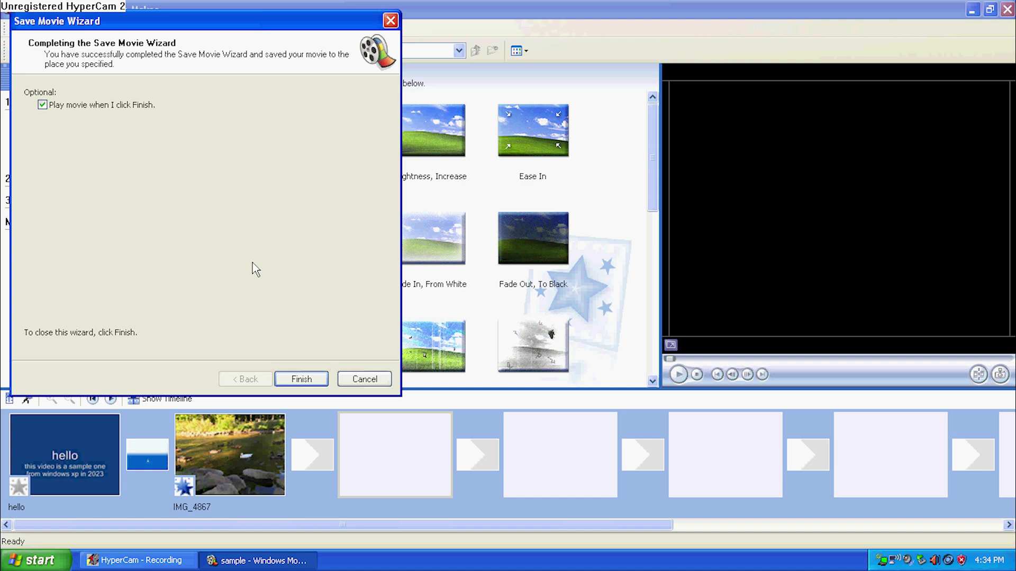
click(316, 380)
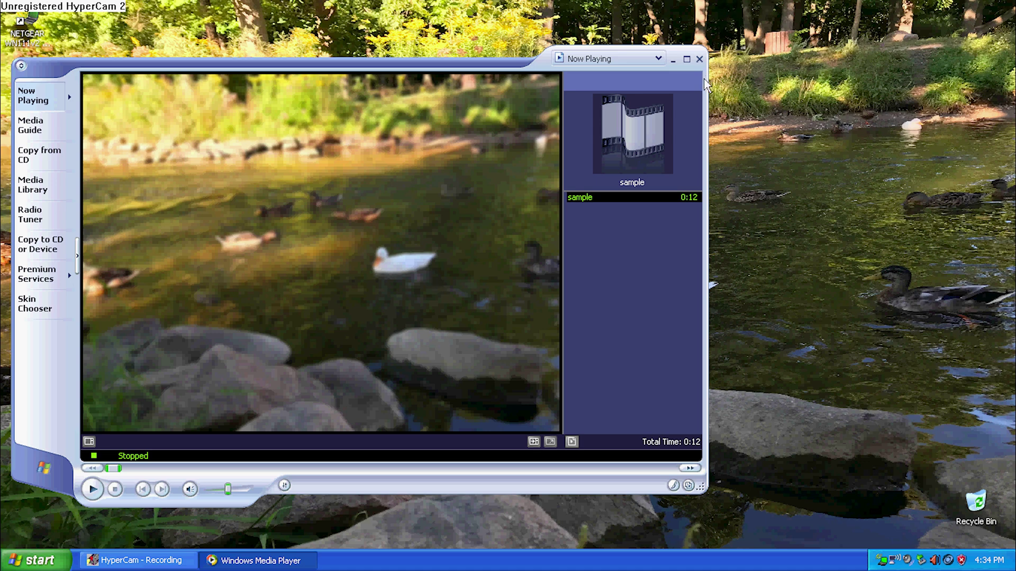
- Close the movie playback and launch Internet Explorer from All Programs
click(699, 59)
click(16, 555)
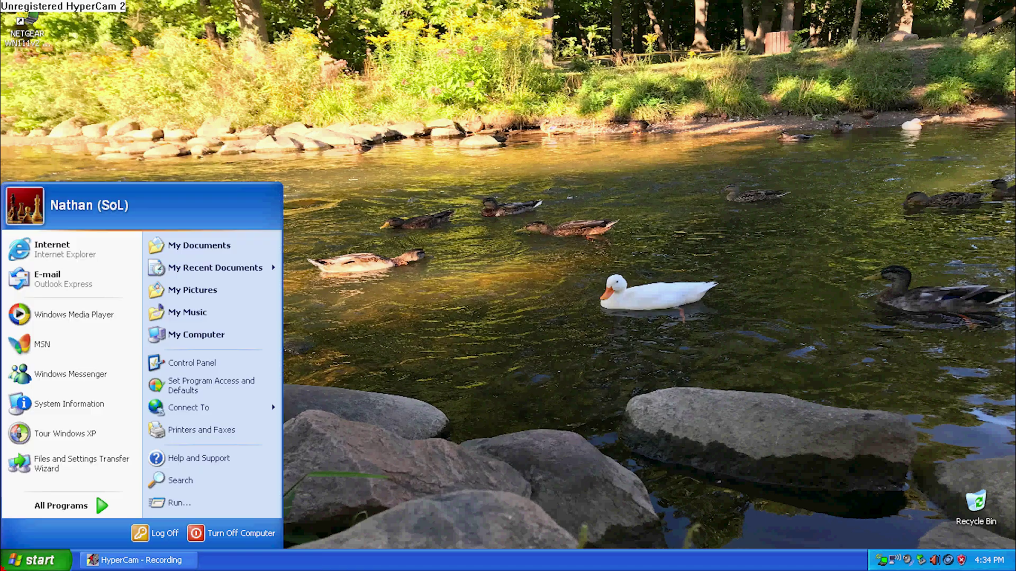
click(57, 513)
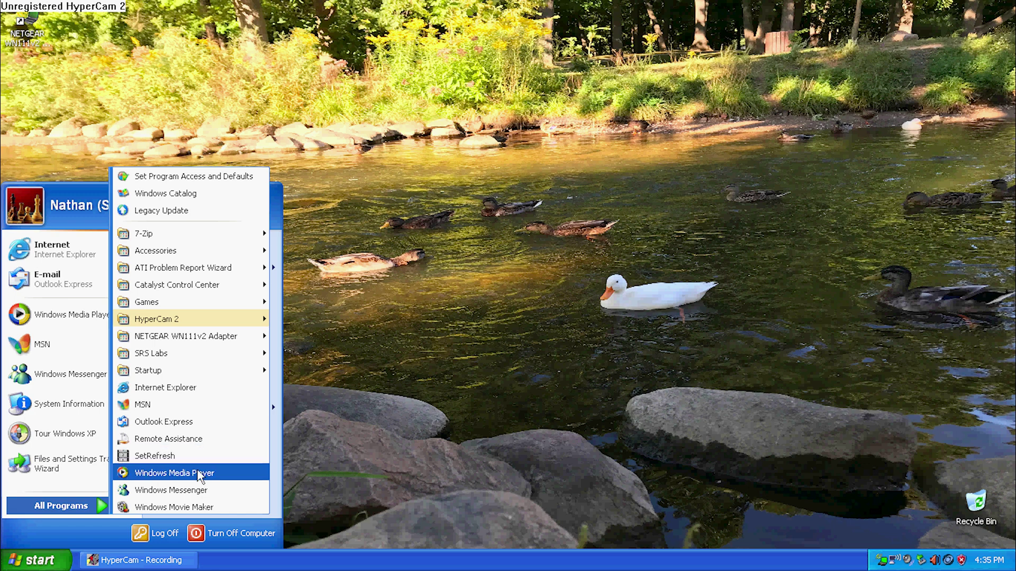
click(186, 389)
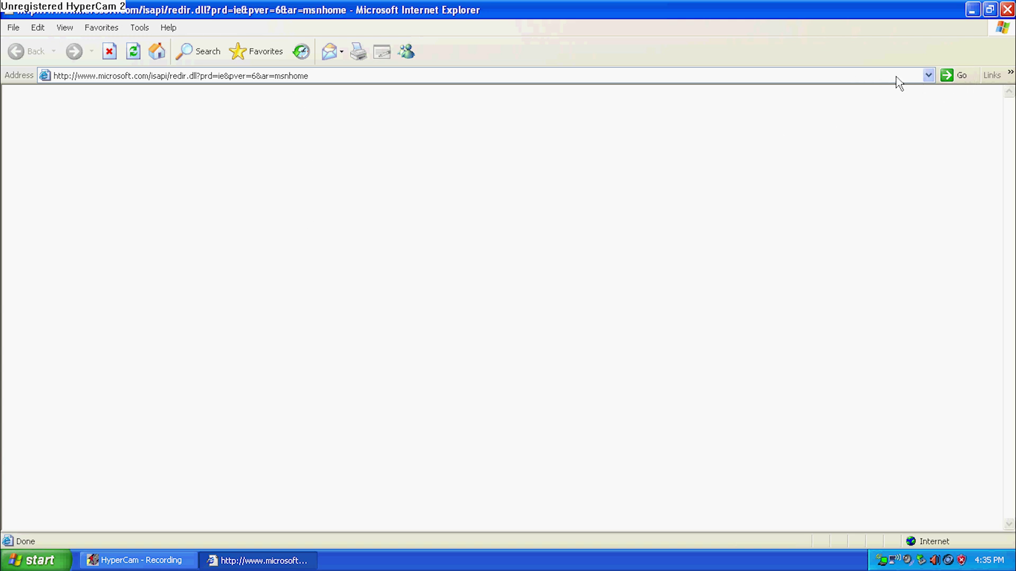
- Go to google.com, try I'm Feeling Lucky, then return to the Google home page
click(18, 560)
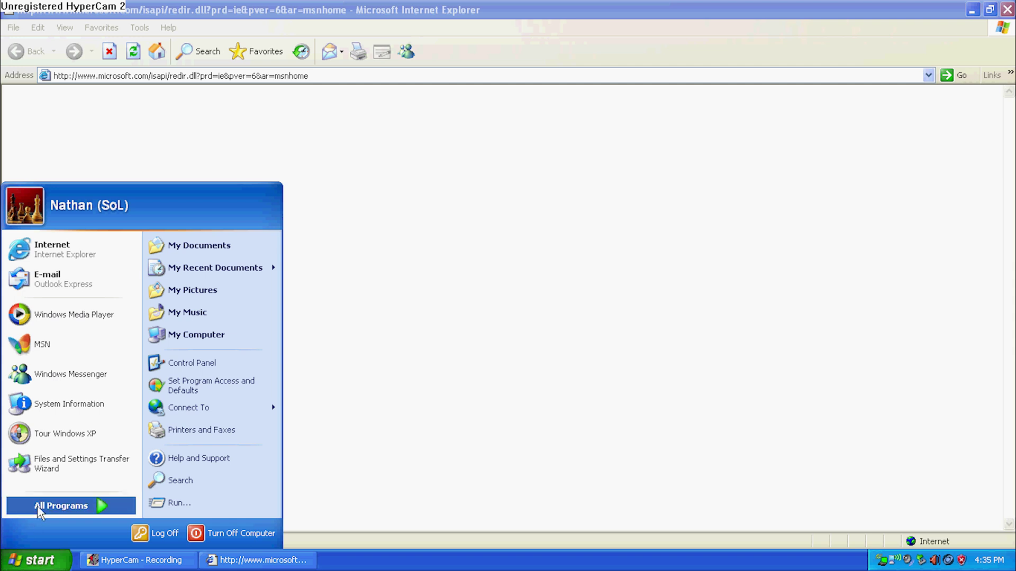
click(19, 560)
click(343, 80)
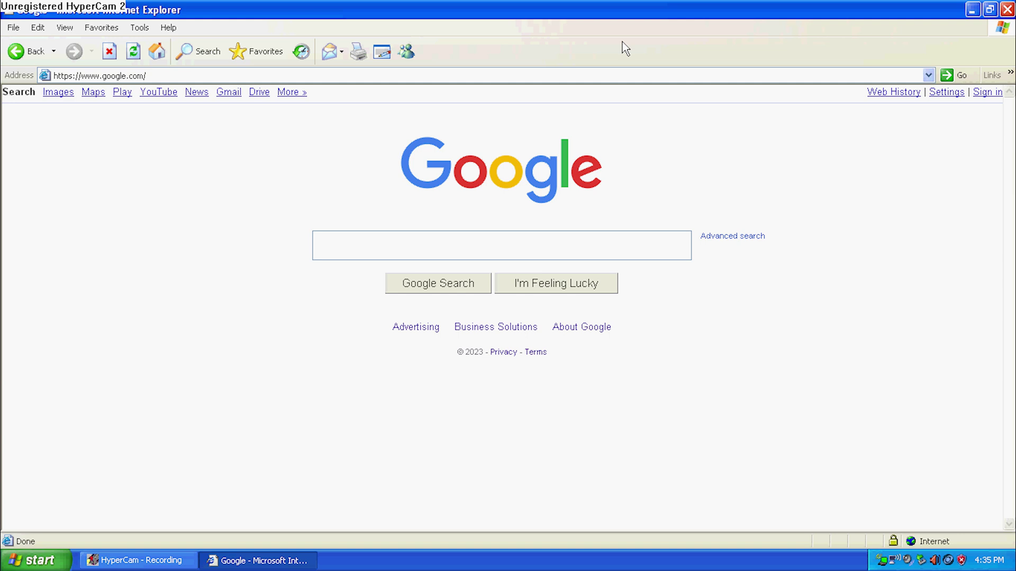
right_click(543, 286)
click(516, 291)
click(516, 291)
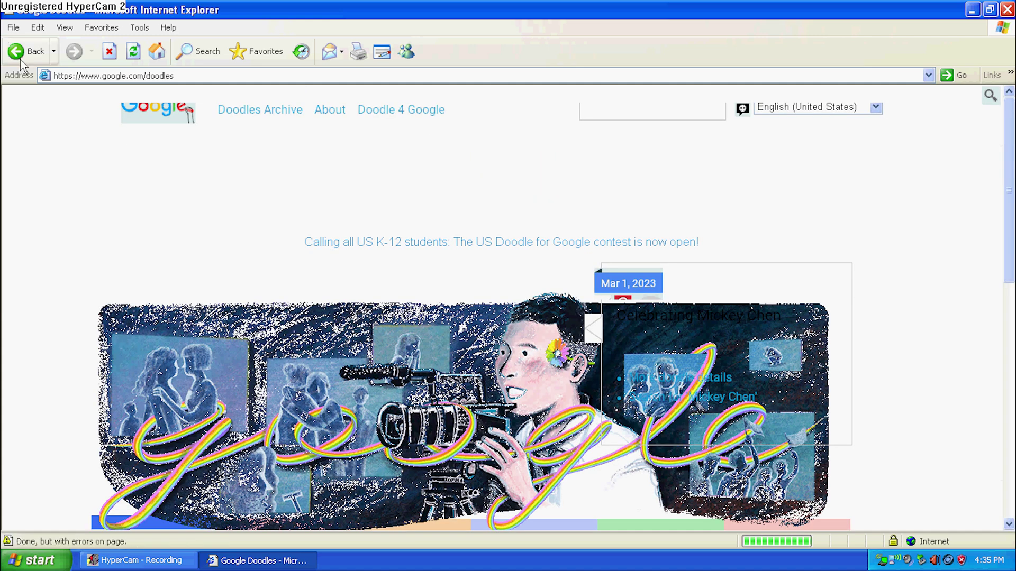
click(20, 58)
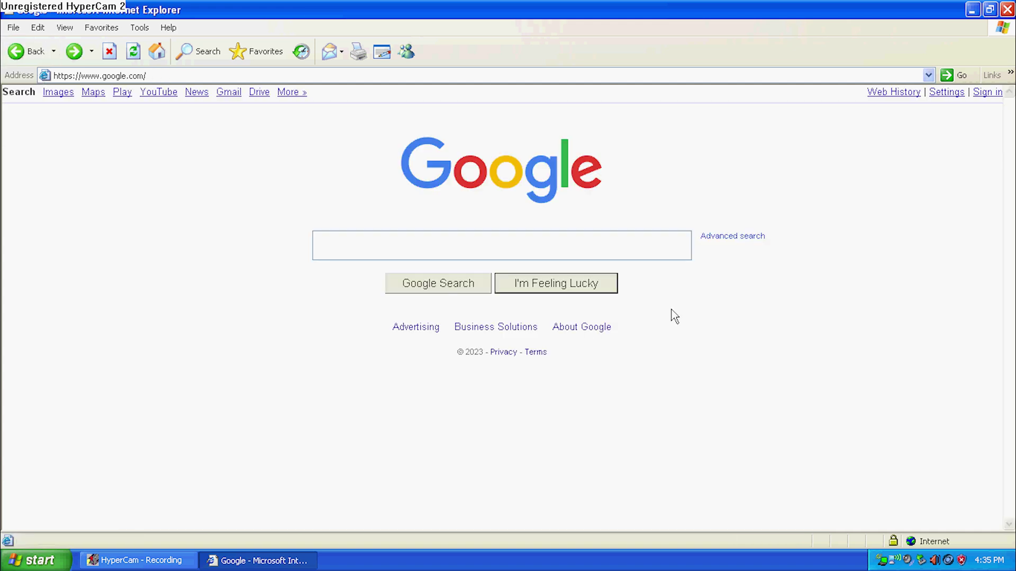
- Open YouTube in a new maximized window and scroll its unsupported-browser page
right_click(169, 96)
click(197, 116)
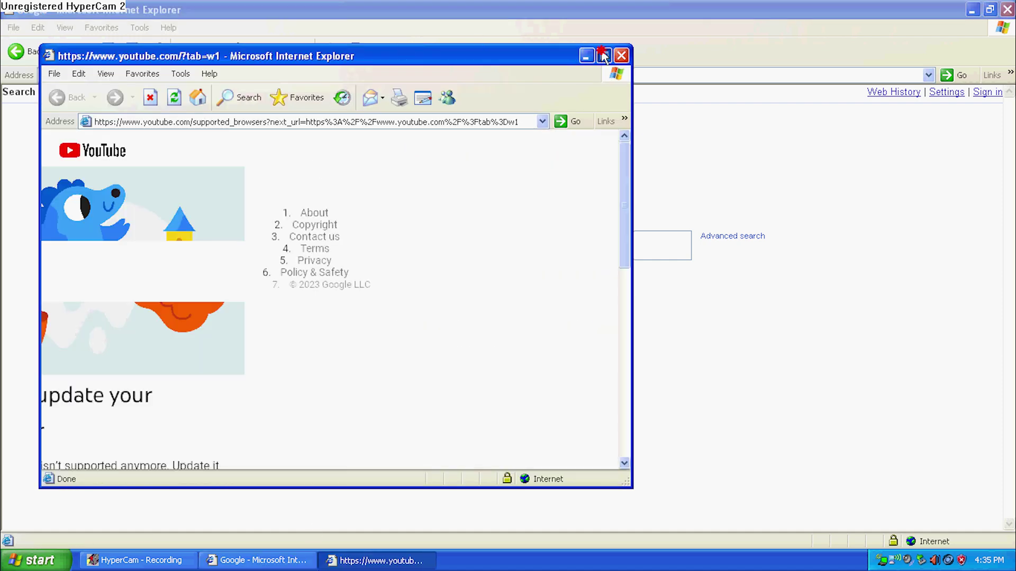
click(604, 56)
scroll(531, 241, down, 5)
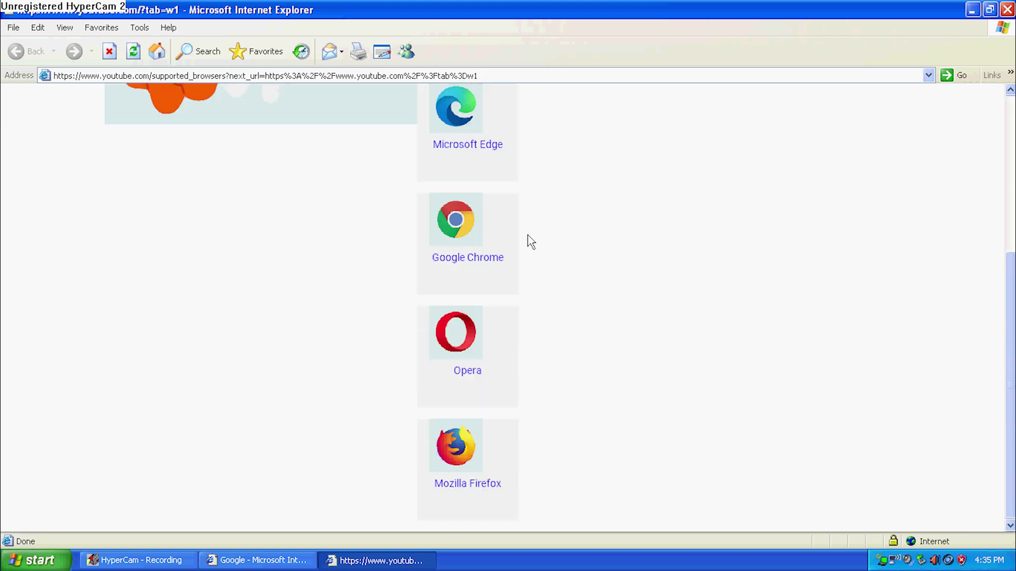
scroll(535, 338, up, 5)
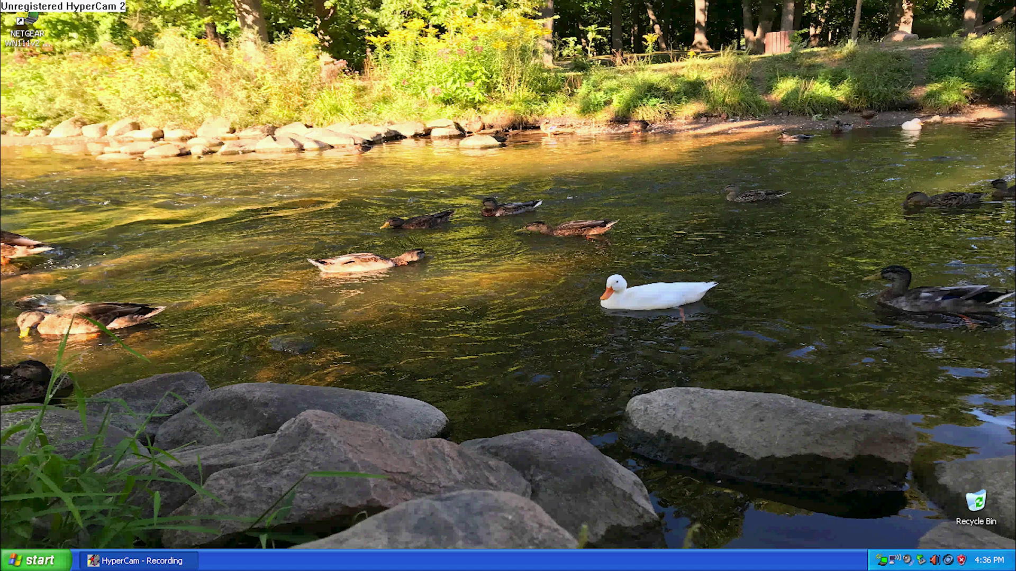
click(36, 560)
- Launch Windows Messenger from All Programs, view its sign-in prompt, then close it
click(70, 508)
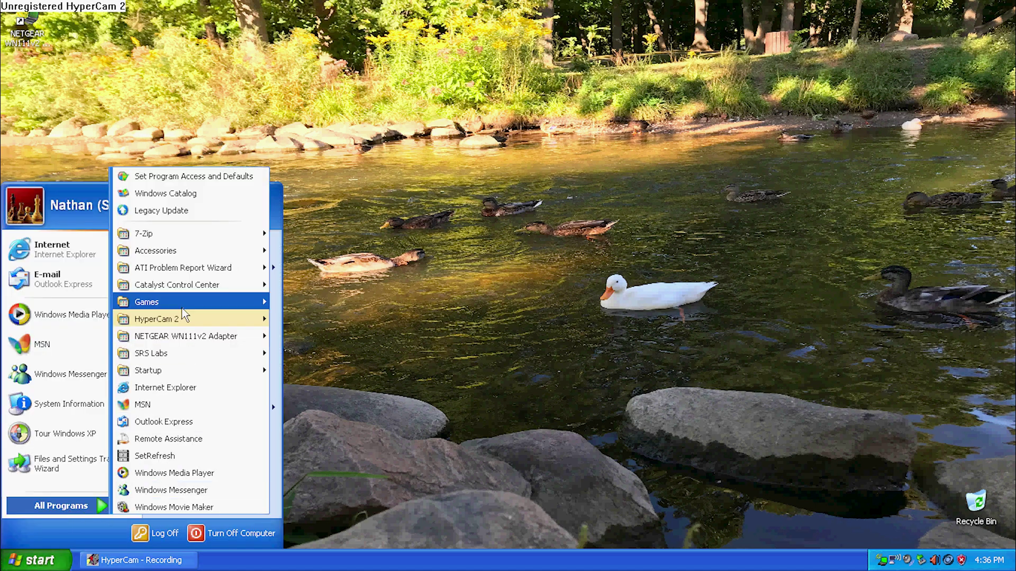
click(212, 491)
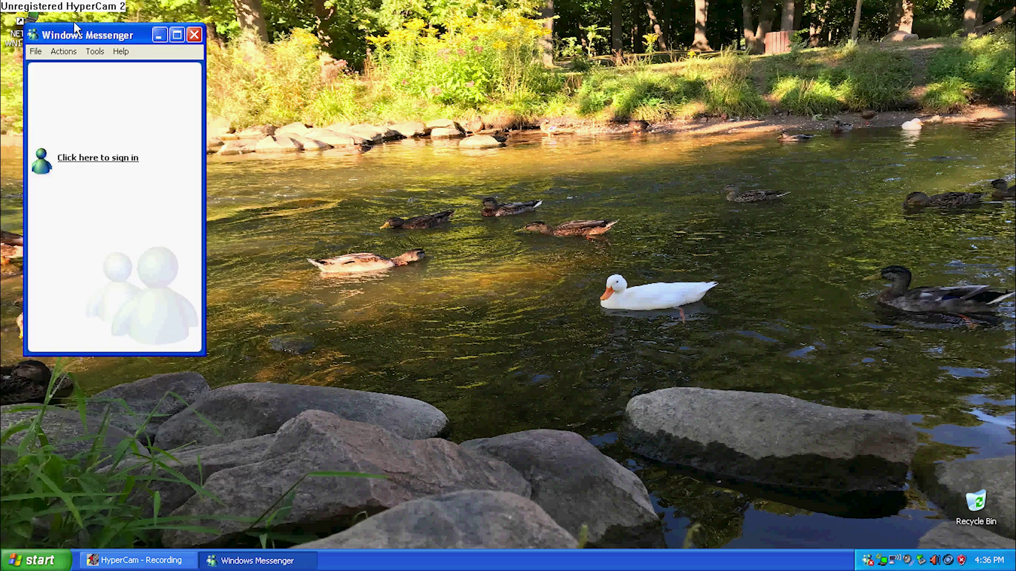
click(195, 35)
- Launch Outlook Express and cancel the Internet Connection Wizard, confirming with Yes
click(36, 560)
mouse_move(61, 506)
click(194, 422)
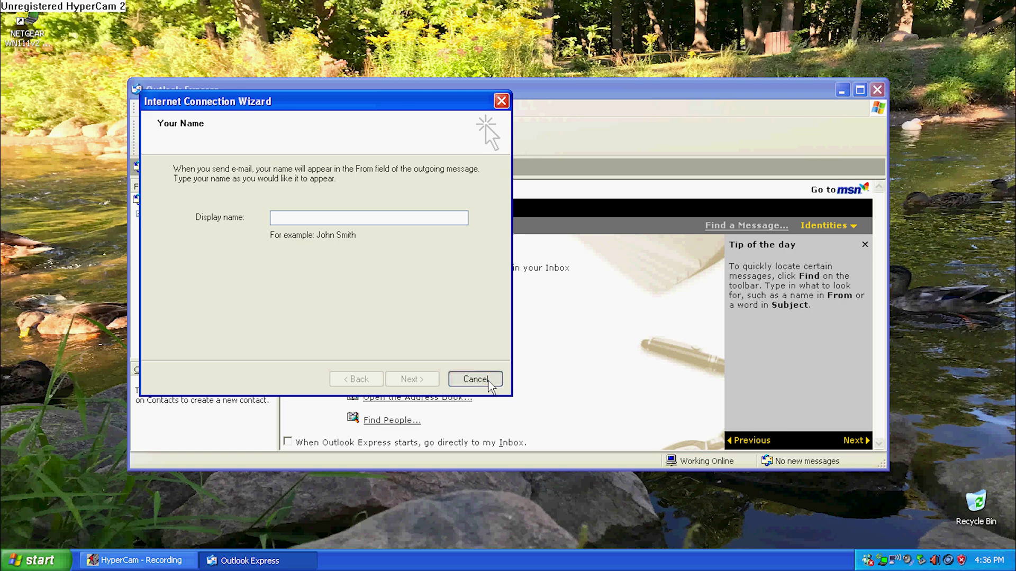
click(475, 379)
click(486, 330)
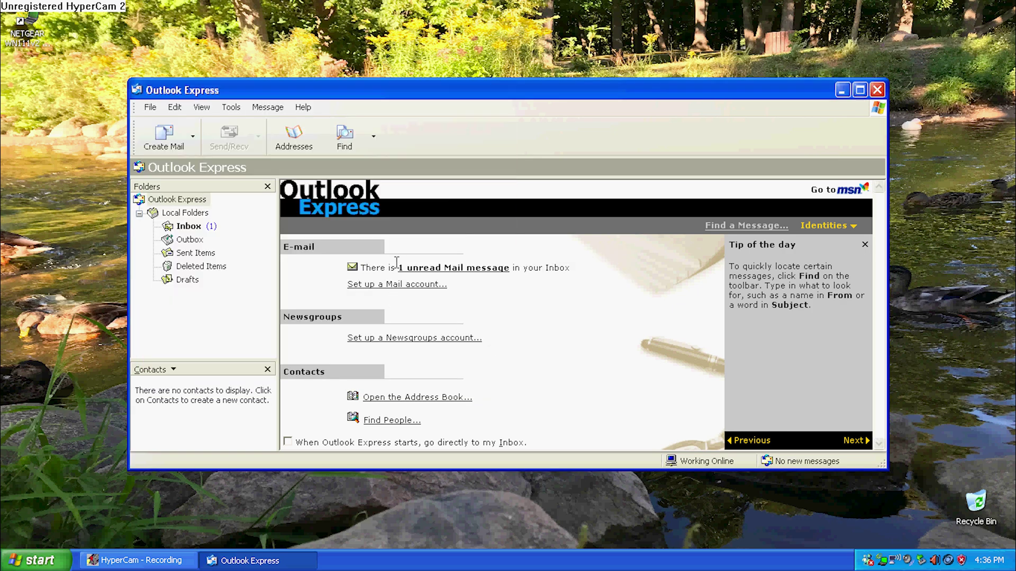
- Read the Welcome to Outlook Express 6 message from the Inbox maximized, then close everything
click(428, 267)
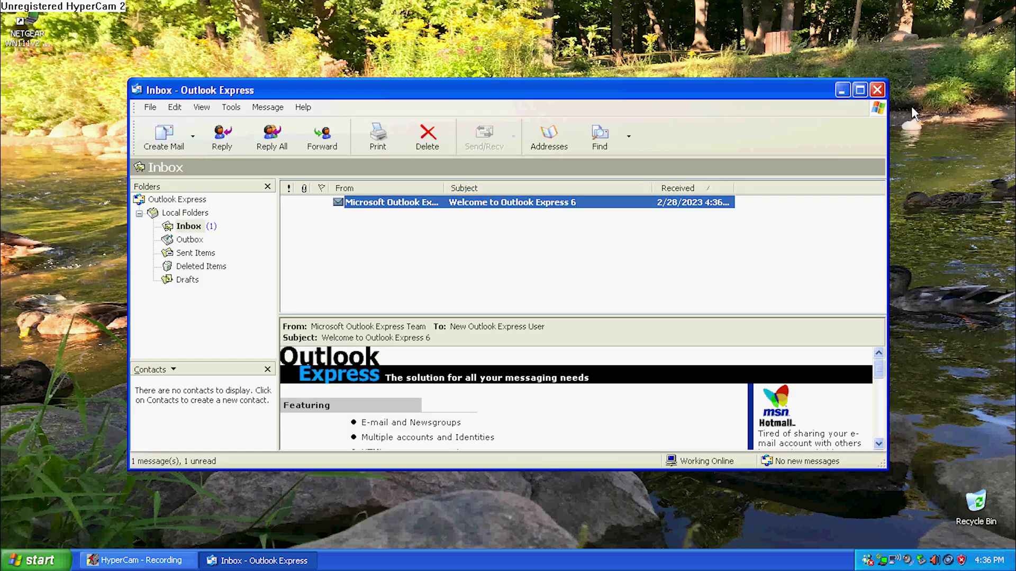
click(860, 90)
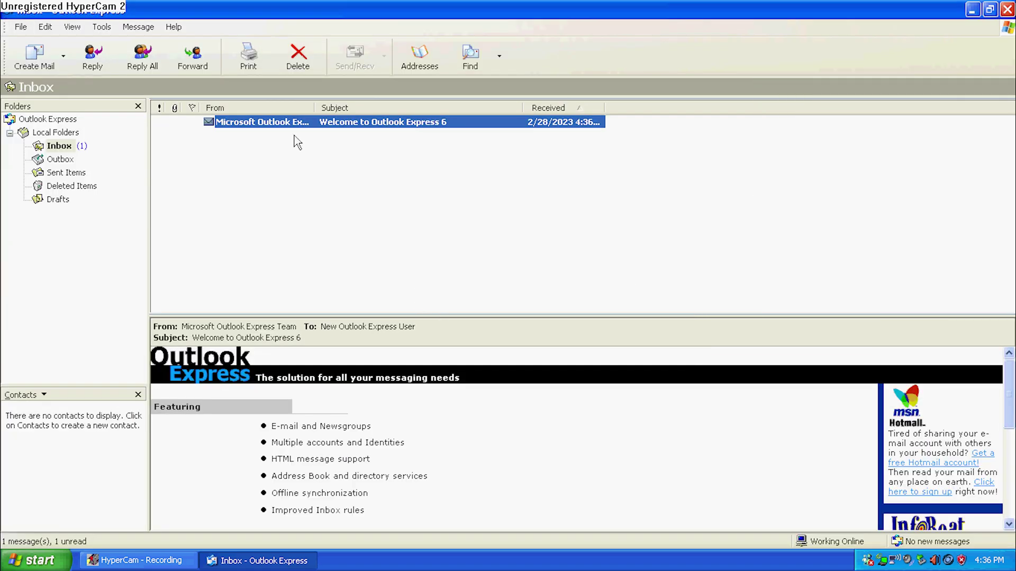
ctrl+click(282, 123)
double_click(281, 123)
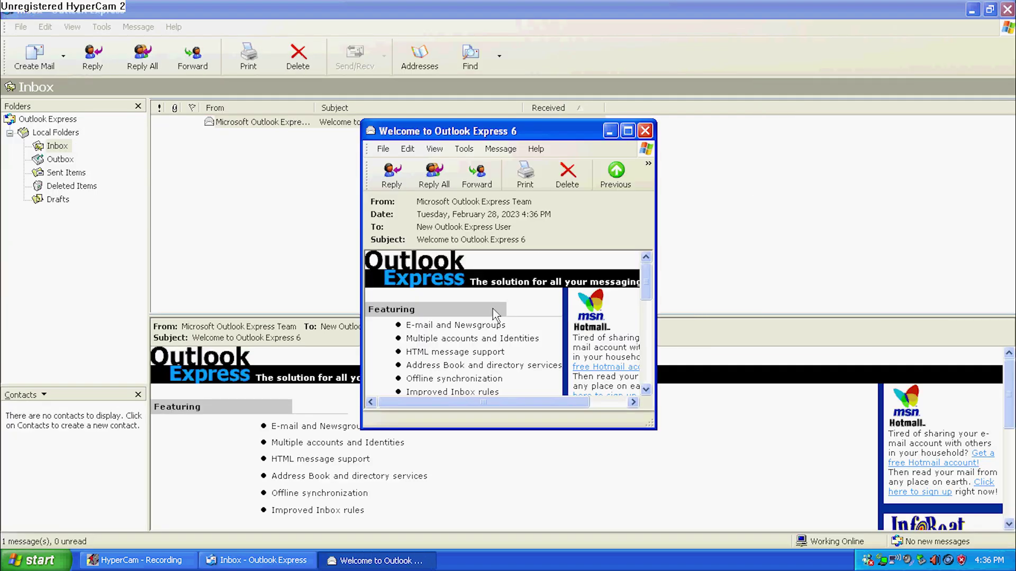
click(628, 131)
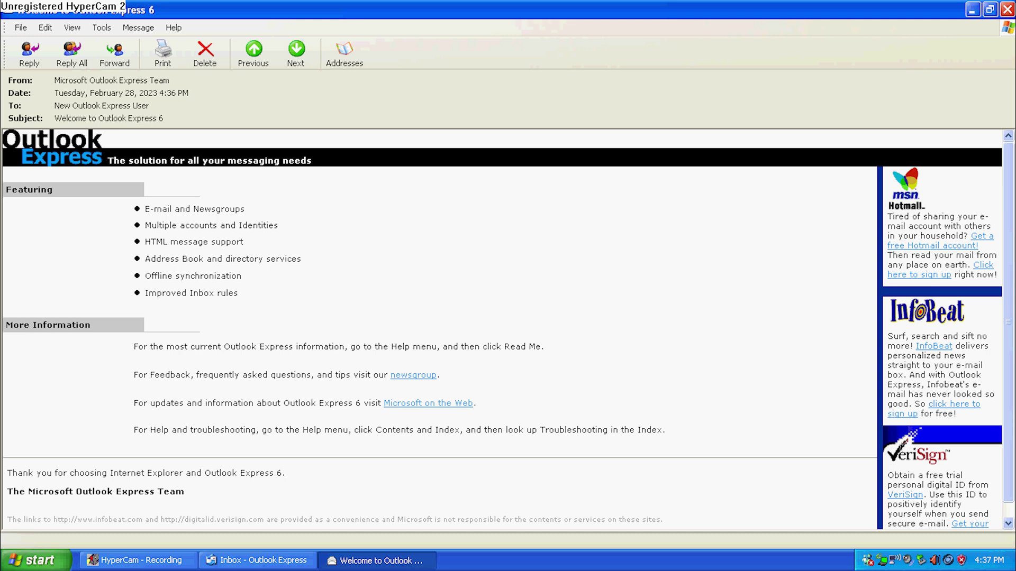
click(1008, 9)
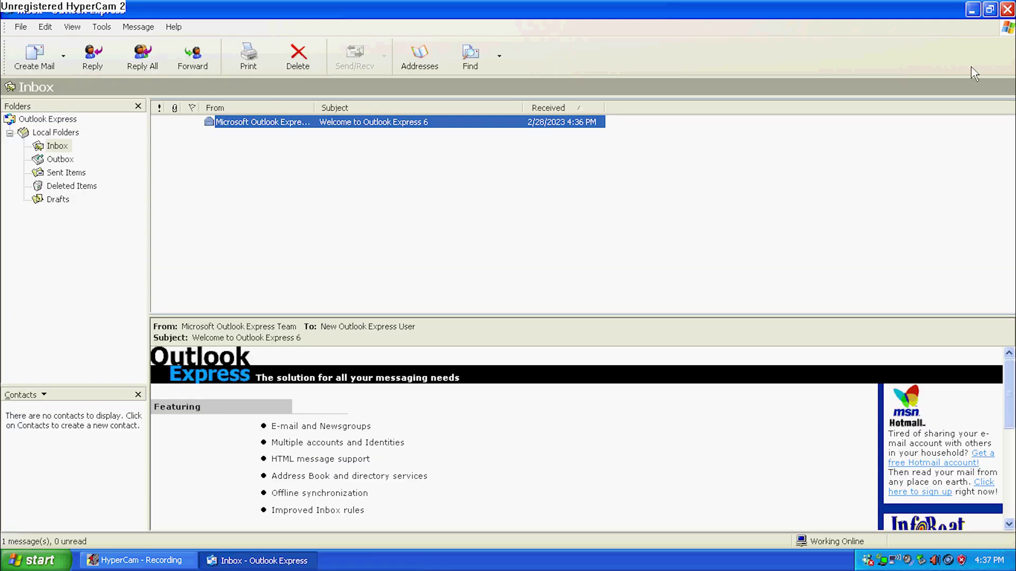
click(857, 170)
click(1007, 9)
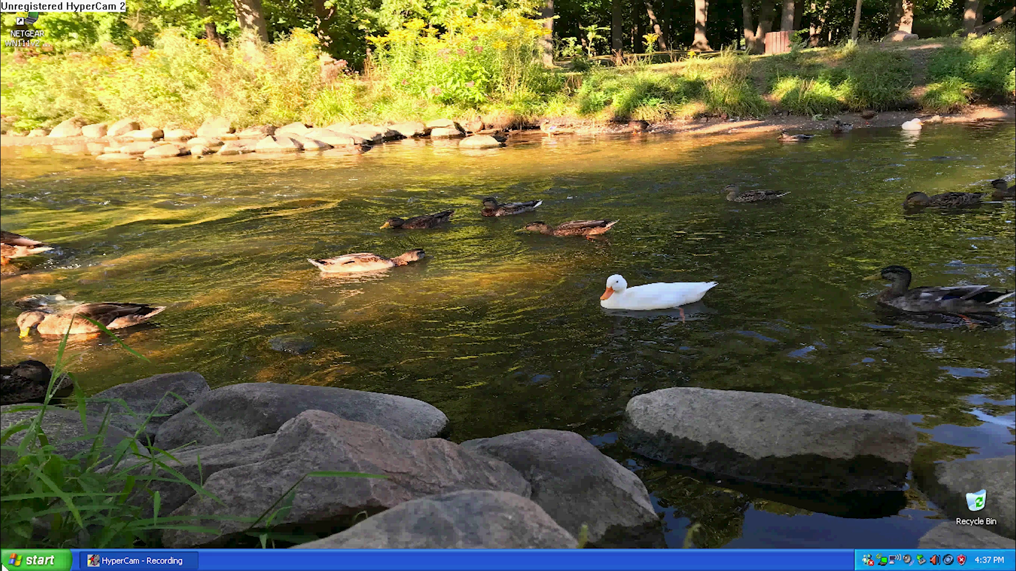
- Launch Address Book from Accessories and maximize it
click(33, 560)
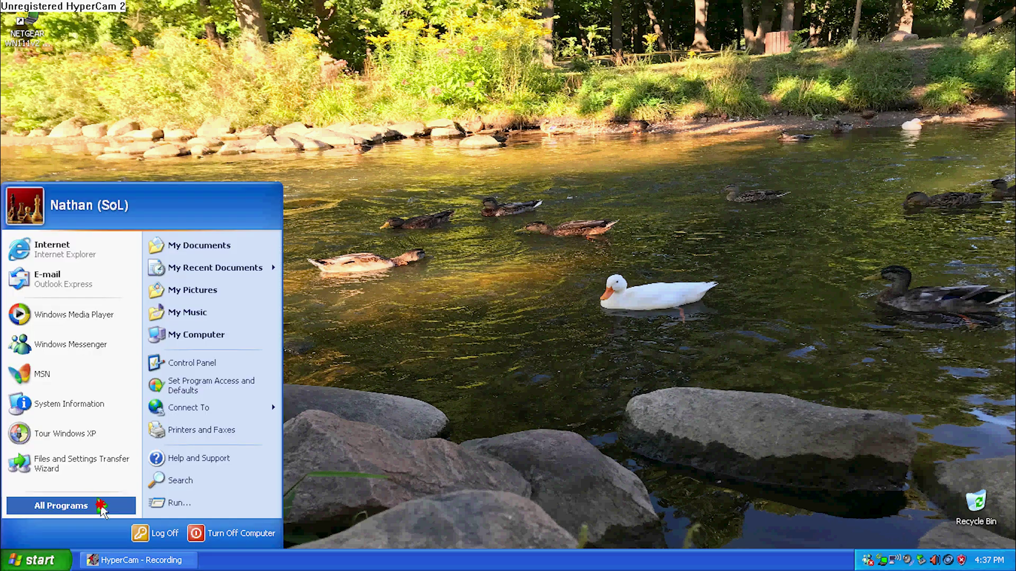
mouse_move(100, 505)
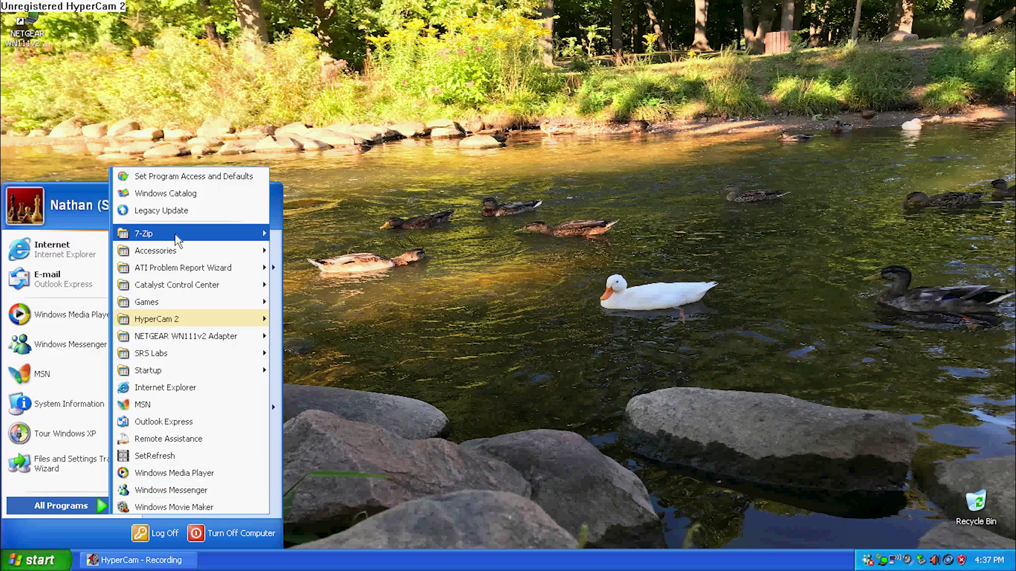
mouse_move(177, 250)
click(326, 317)
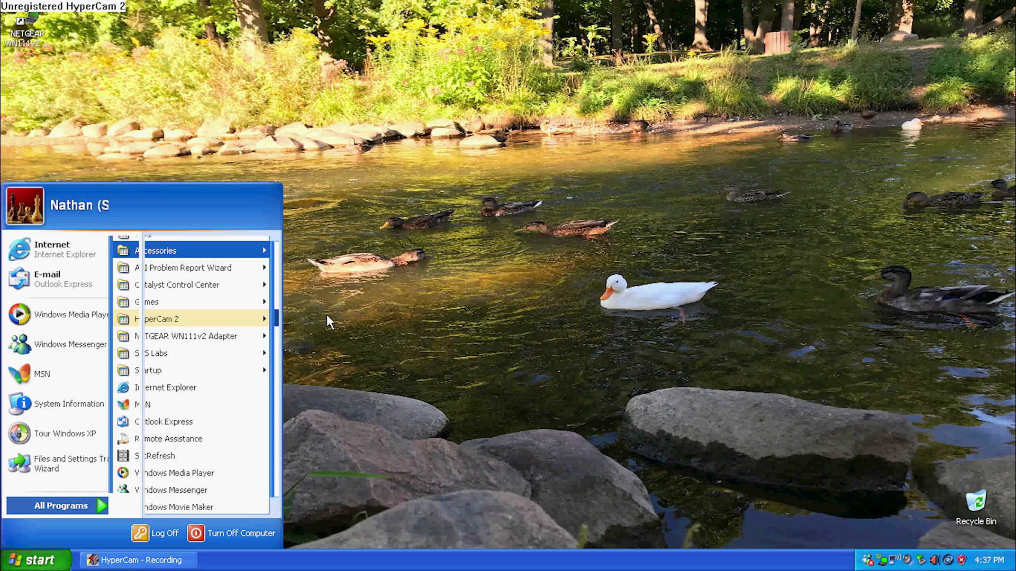
click(359, 35)
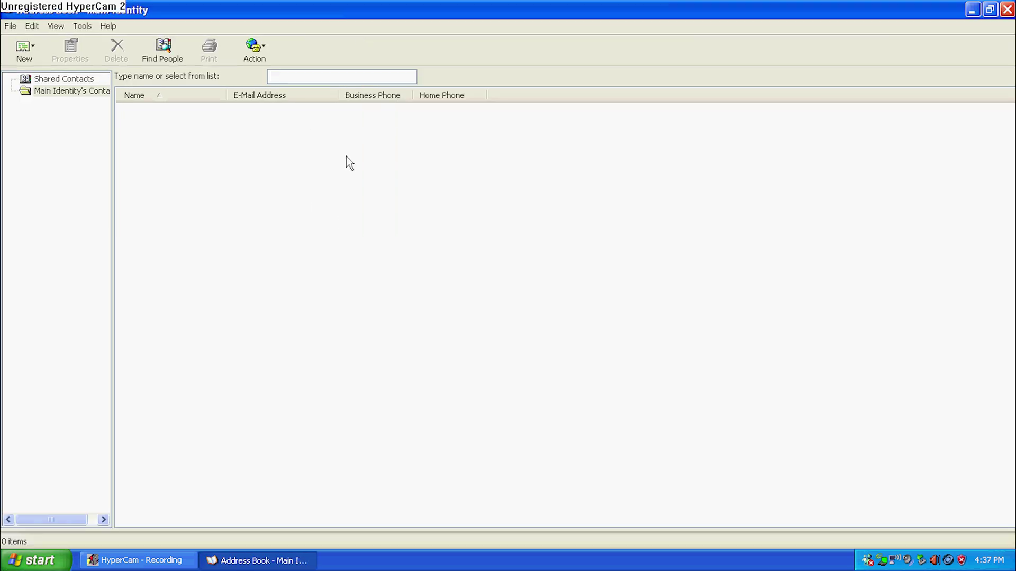
click(115, 25)
click(118, 25)
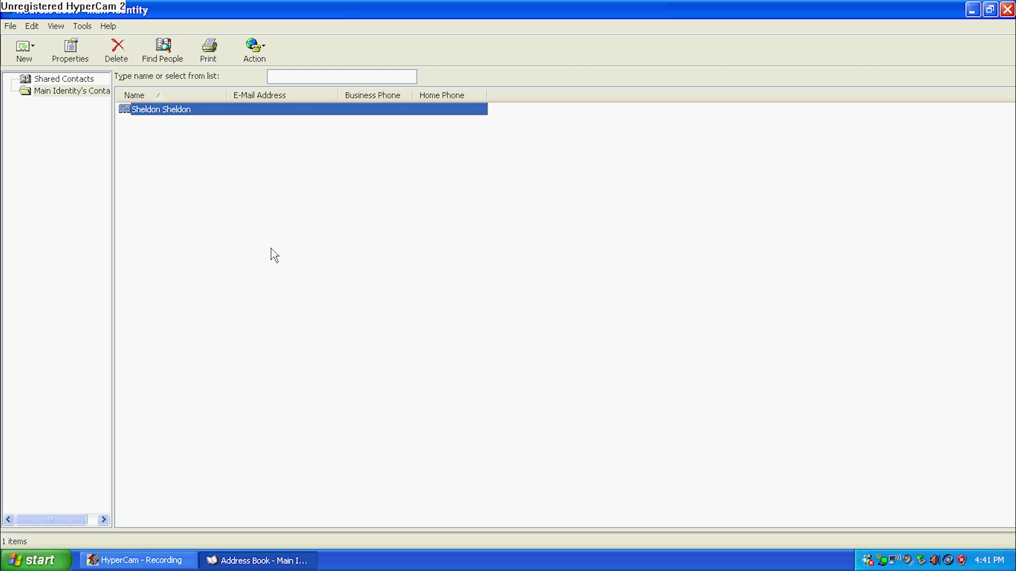
- Browse the contact's Properties tabs, fill in the spouse, save with OK, and close Address Book
click(84, 50)
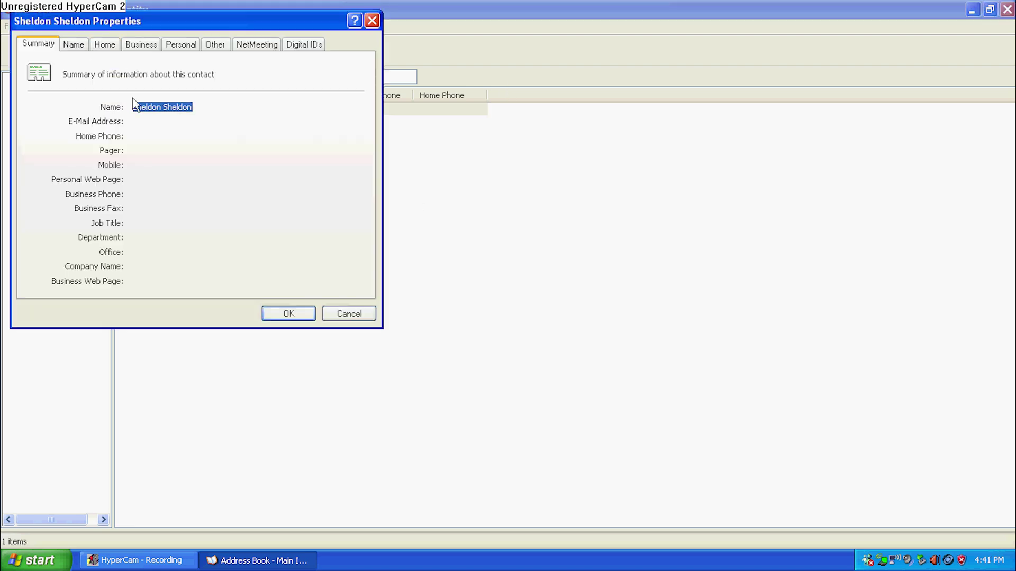
click(73, 46)
click(94, 45)
click(131, 47)
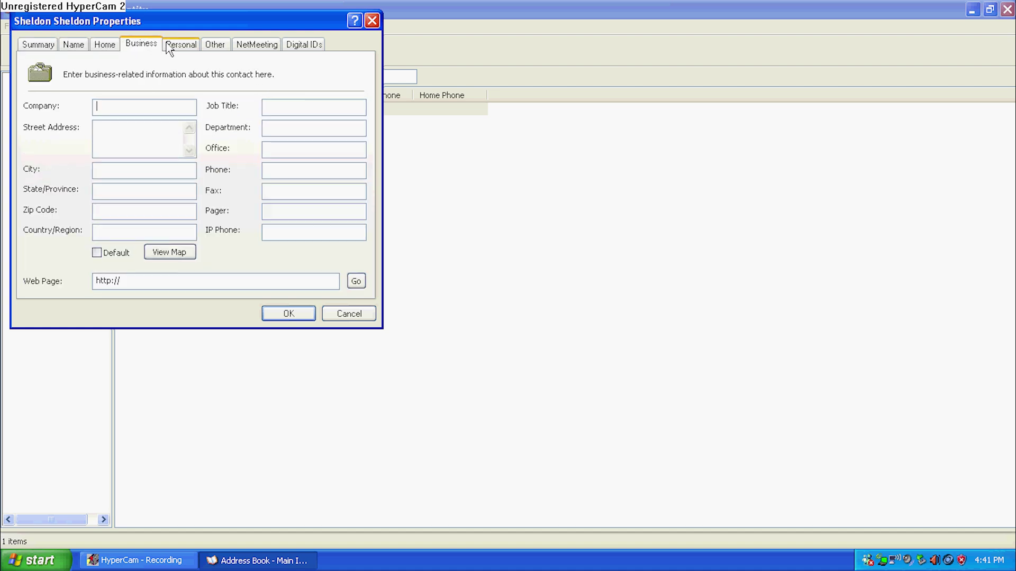
click(170, 46)
click(93, 148)
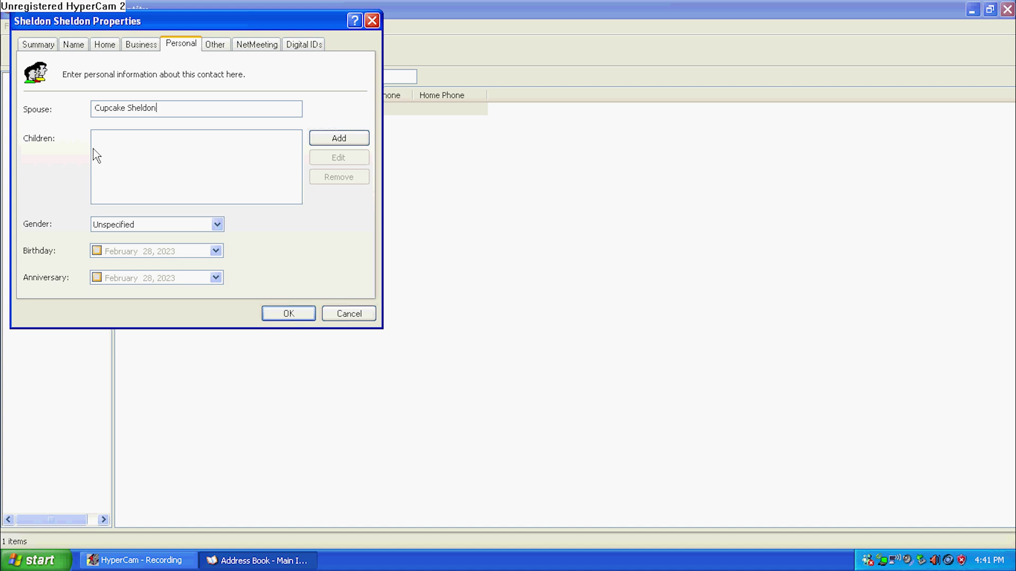
click(289, 313)
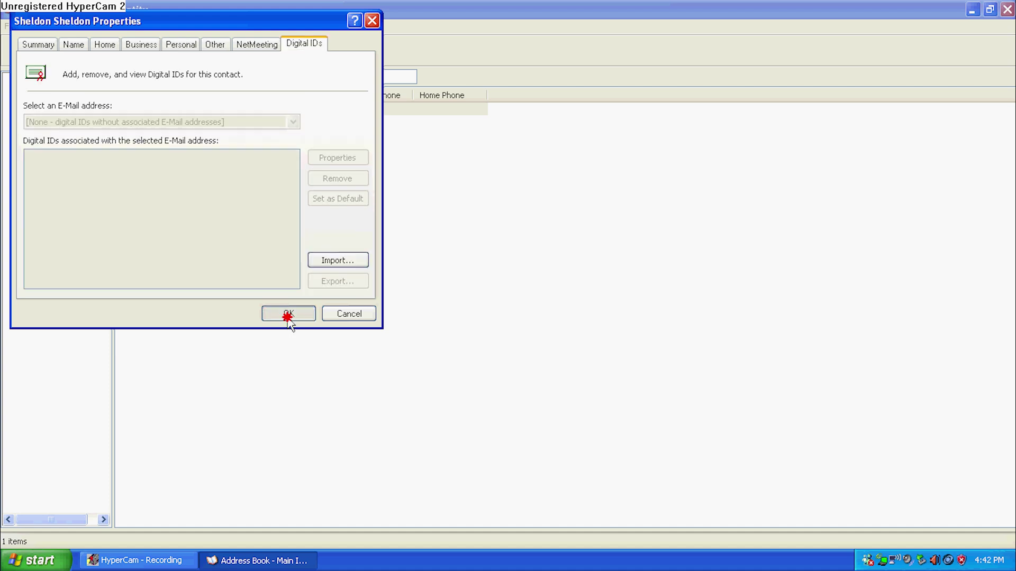
click(343, 297)
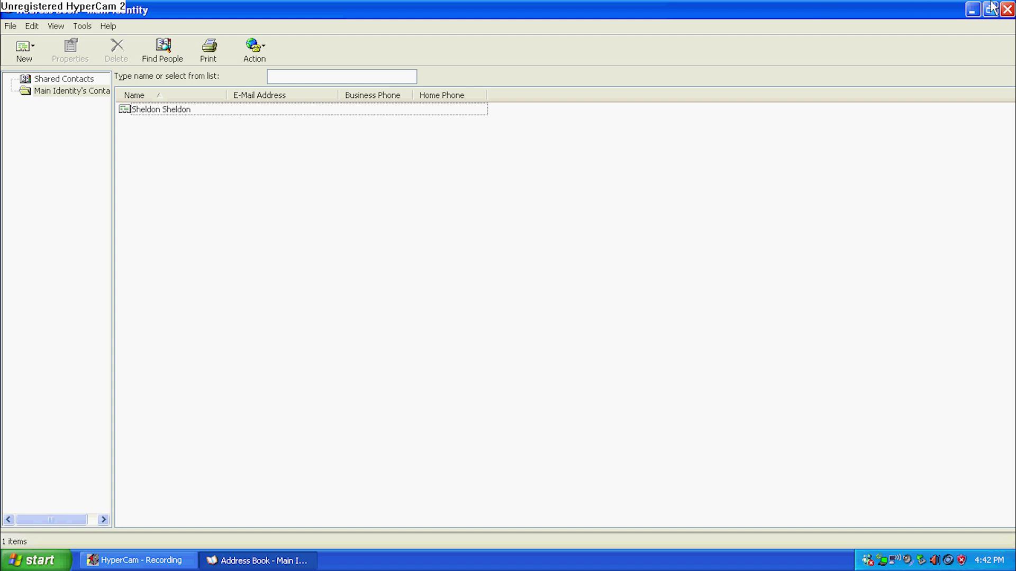
click(1007, 10)
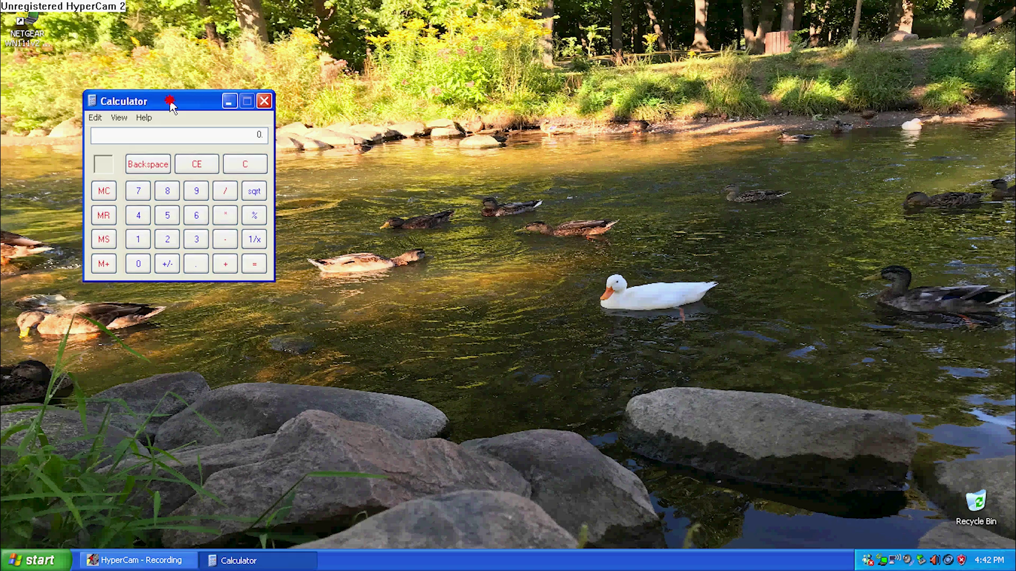
- Calculate 6 ÷ 3 = 2 in Calculator
drag(170, 102, 171, 102)
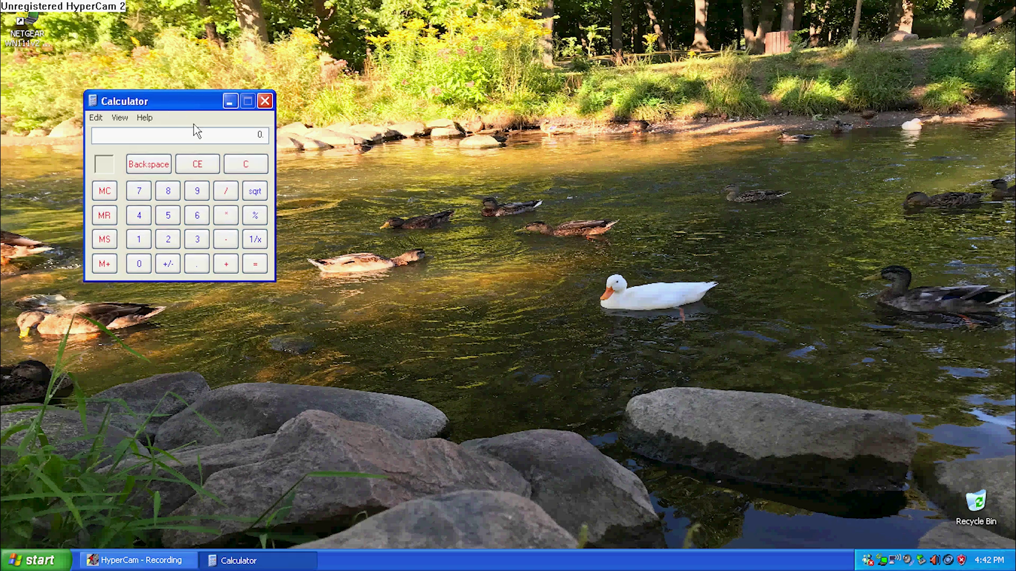
click(197, 215)
click(225, 192)
click(201, 241)
click(251, 266)
text(32)
- Calculate 2 × 0, clear the display, then compute 8 + 6 = 14
click(168, 239)
click(225, 220)
click(140, 264)
click(253, 265)
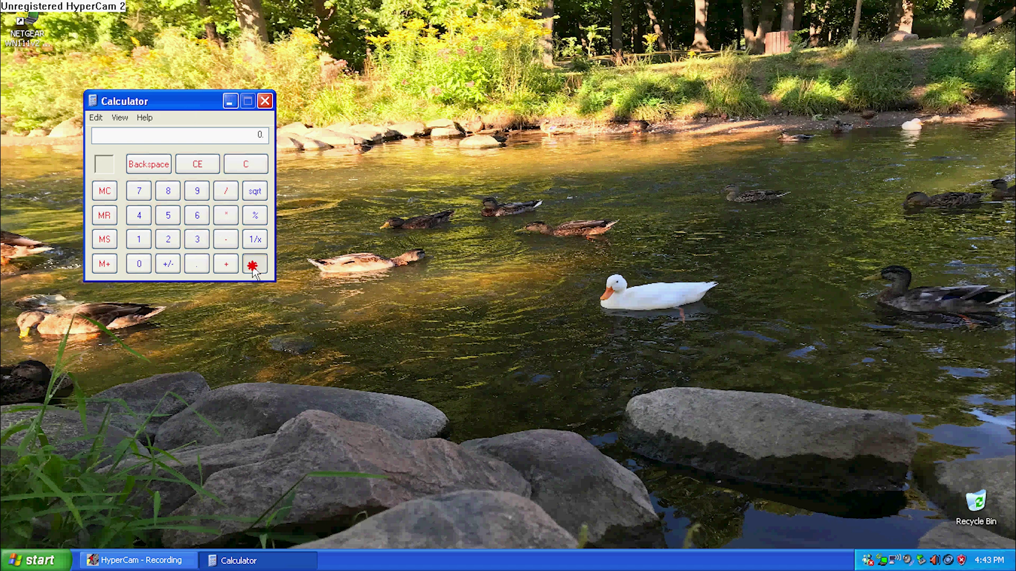
click(246, 165)
click(168, 192)
click(225, 262)
click(197, 216)
click(254, 265)
- Enter 10, repeat the last operation, add 6 to reach 64, then clear to 0
click(139, 240)
click(139, 263)
click(253, 266)
click(148, 243)
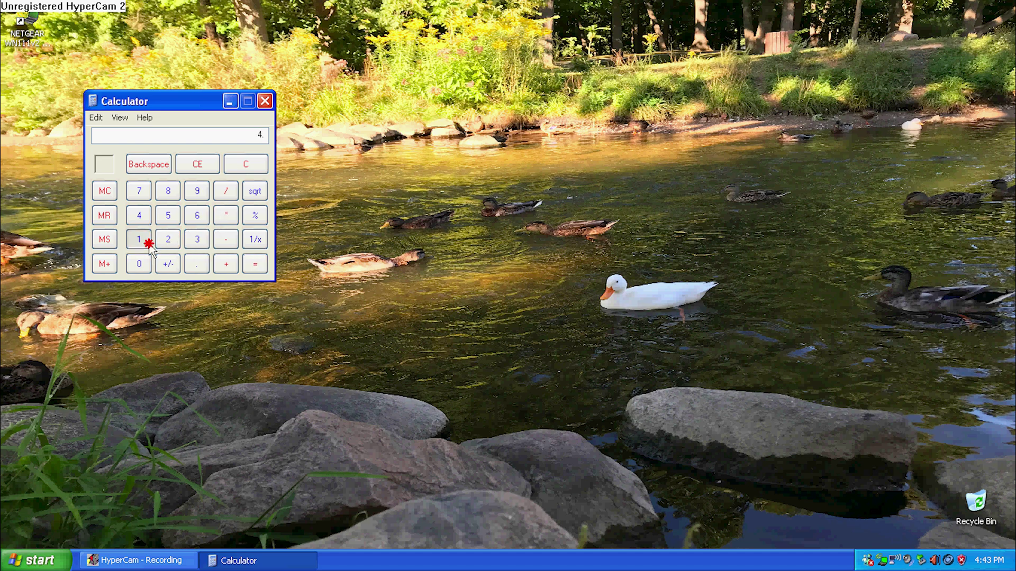
click(197, 216)
click(226, 264)
click(255, 263)
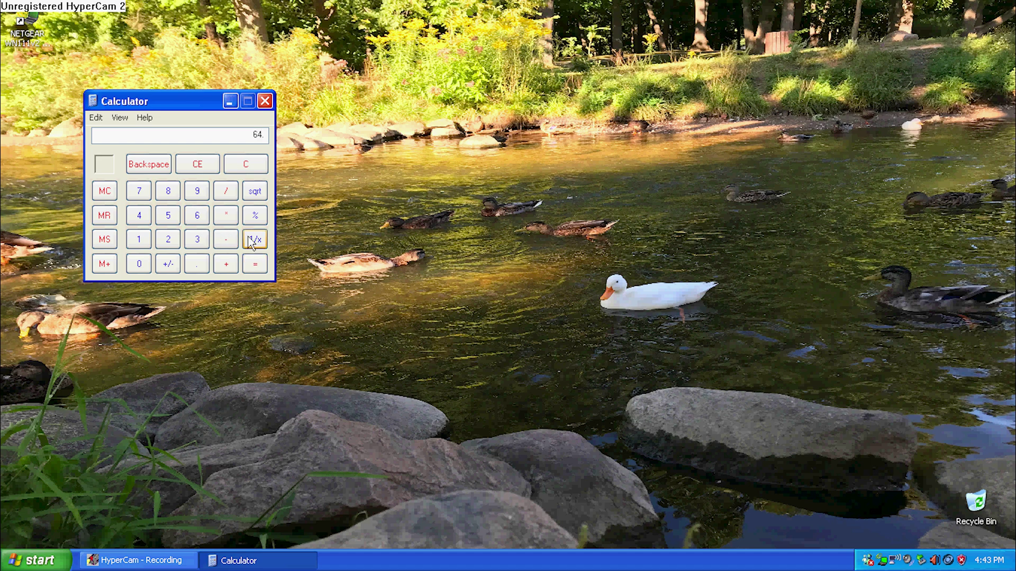
click(249, 165)
- Close Calculator and launch WordPad from Accessories
click(266, 101)
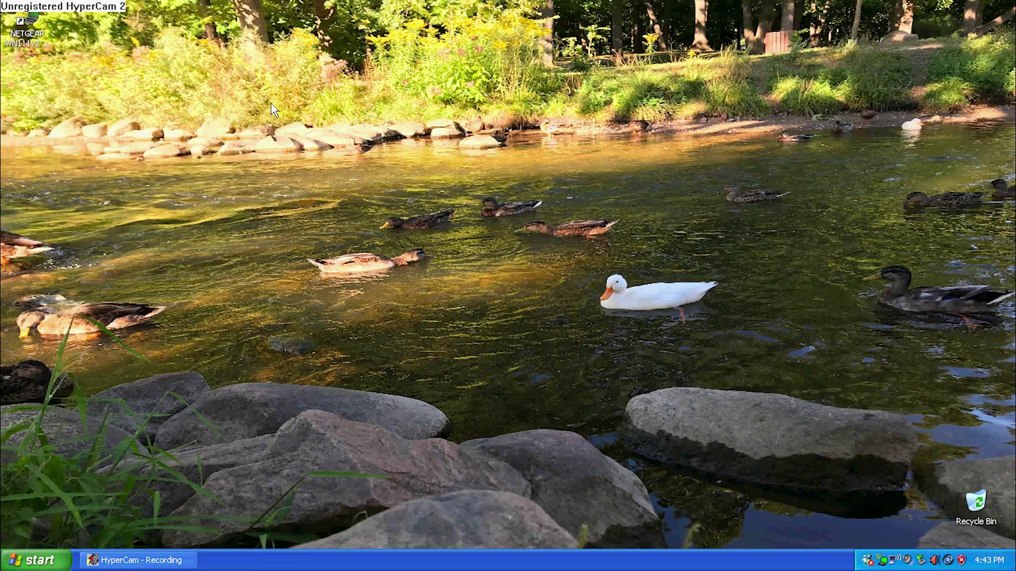
click(36, 560)
click(61, 506)
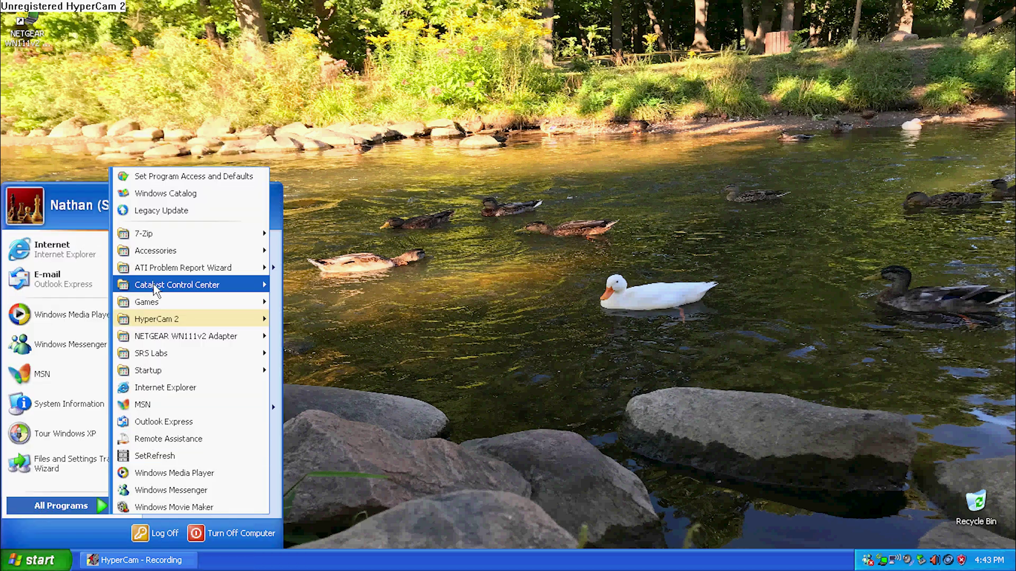
mouse_move(150, 251)
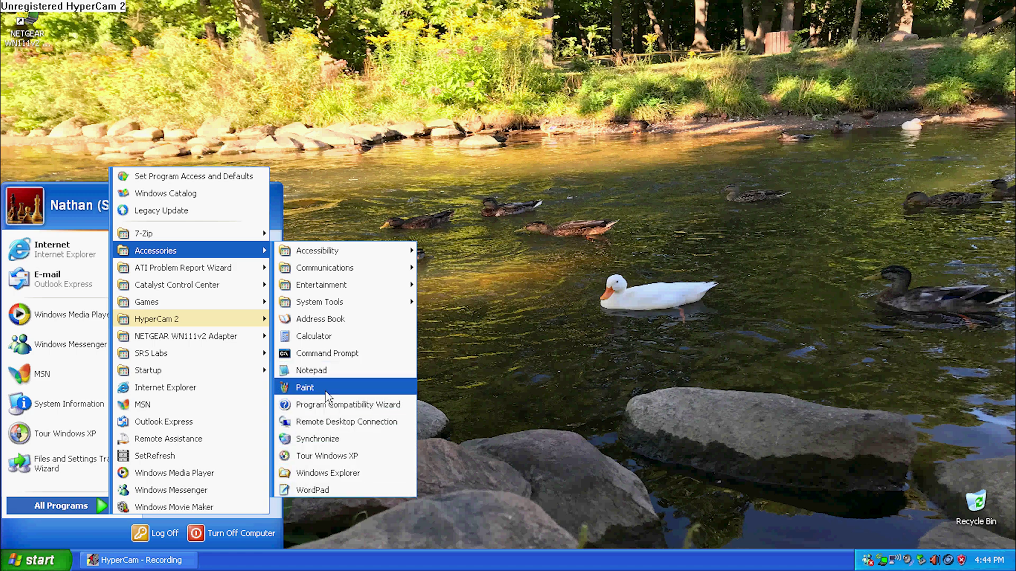
click(343, 488)
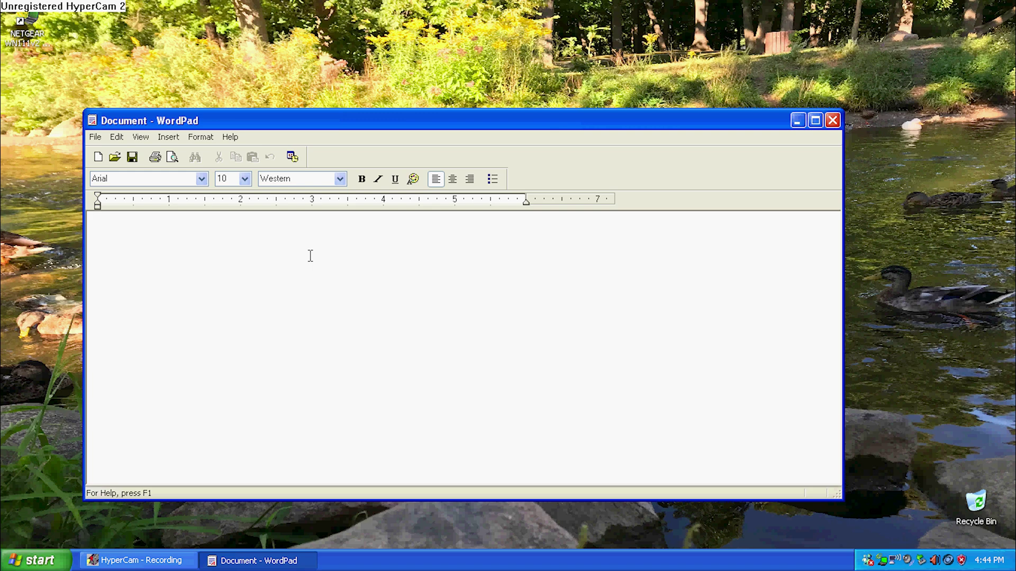
- Type 'sample text... blah blah blah :P' and save it as Document in My Documents
text(sample text... blah blah blah :P)
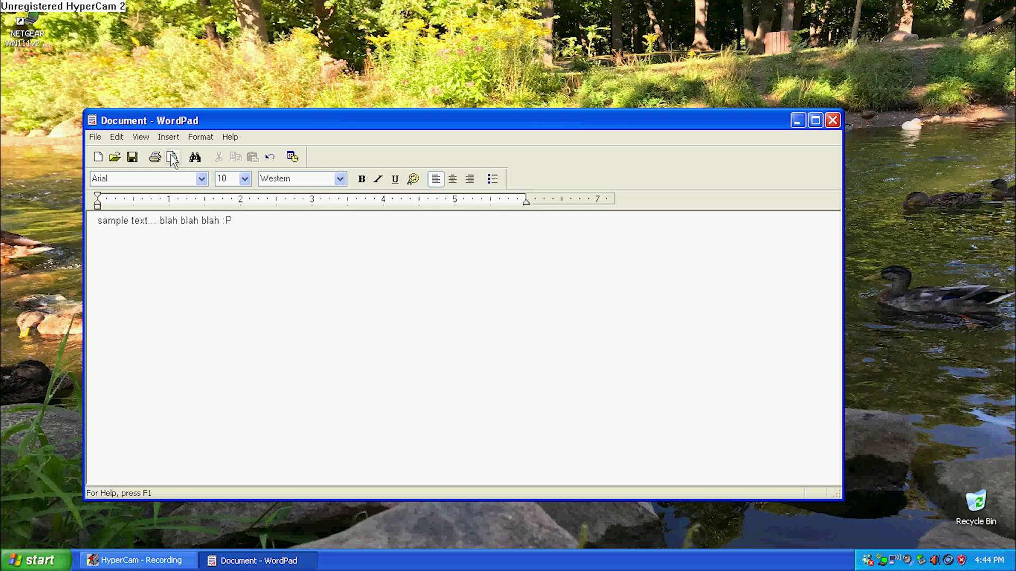
click(115, 137)
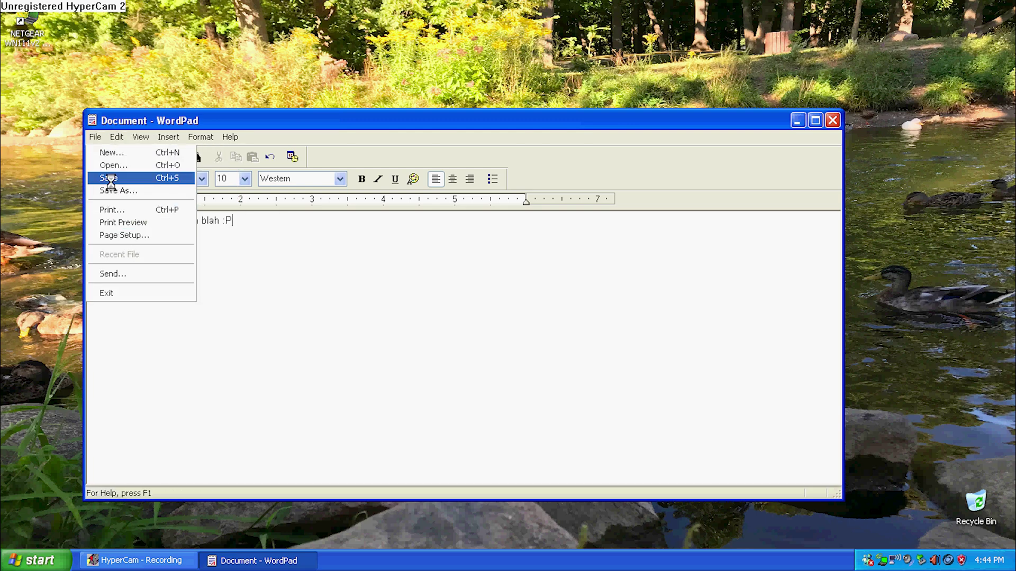
click(109, 178)
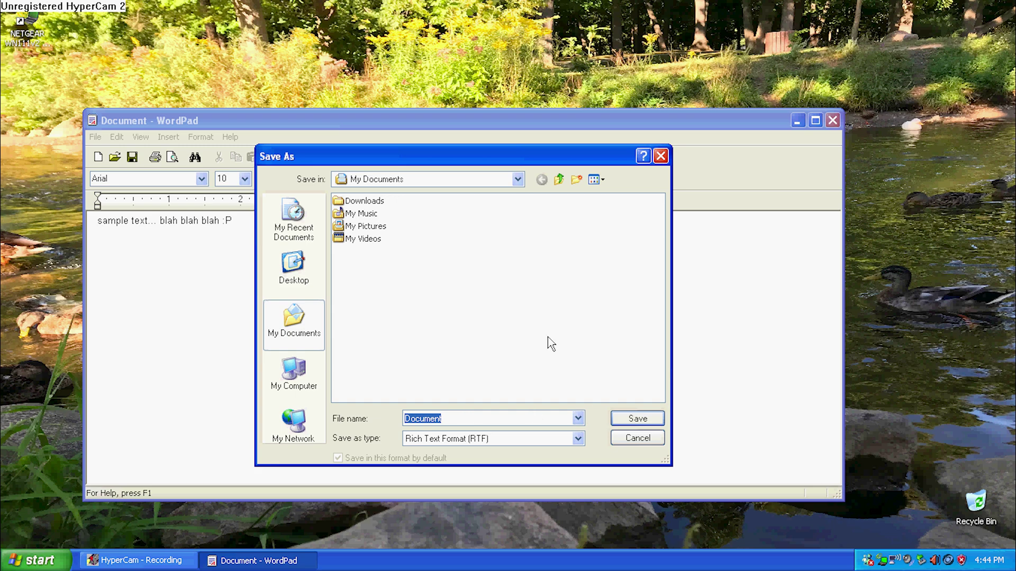
click(631, 419)
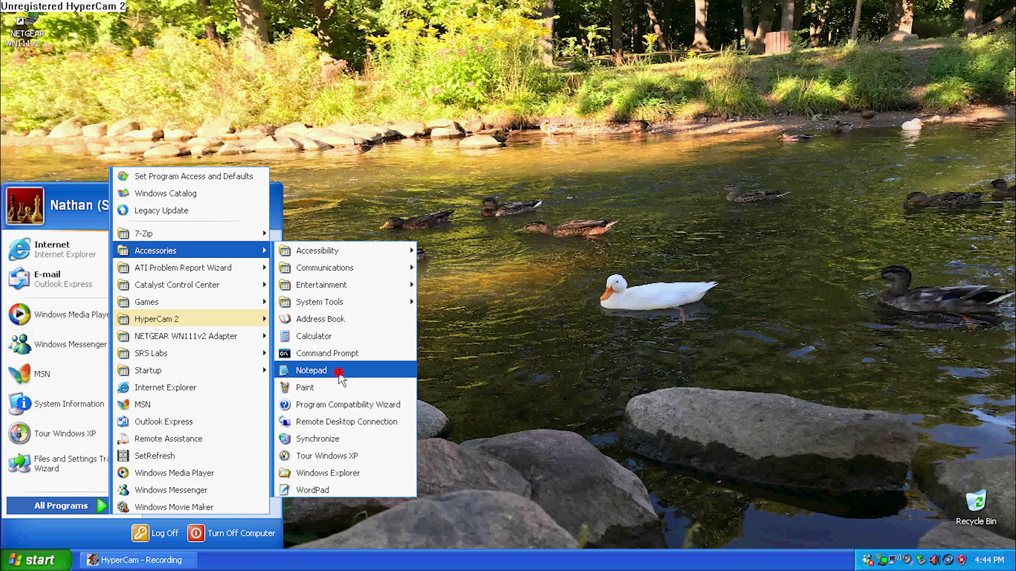
- Launch Notepad and correct the typed 'SANE THING' to 'SAME THING'
click(336, 367)
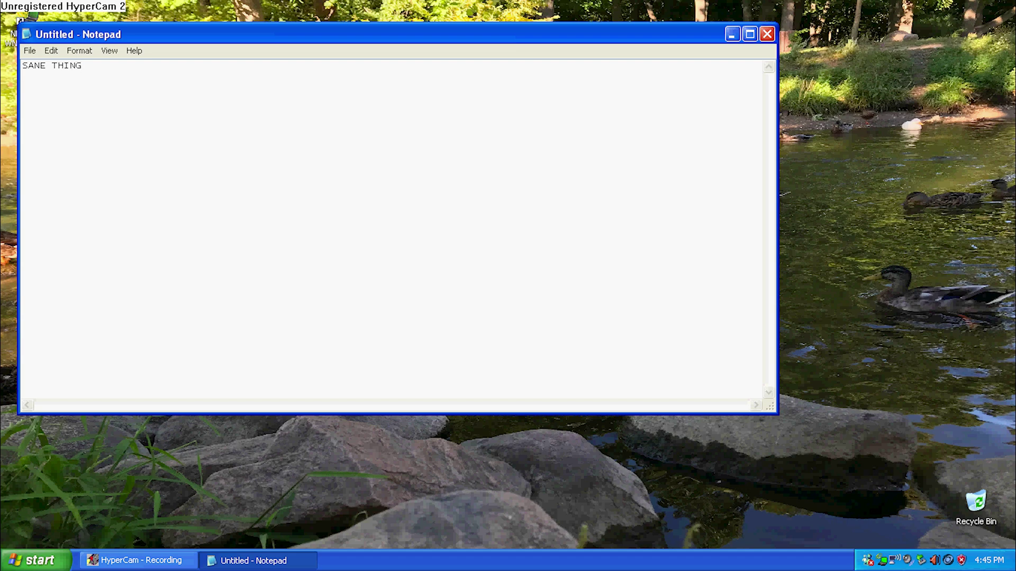
click(51, 50)
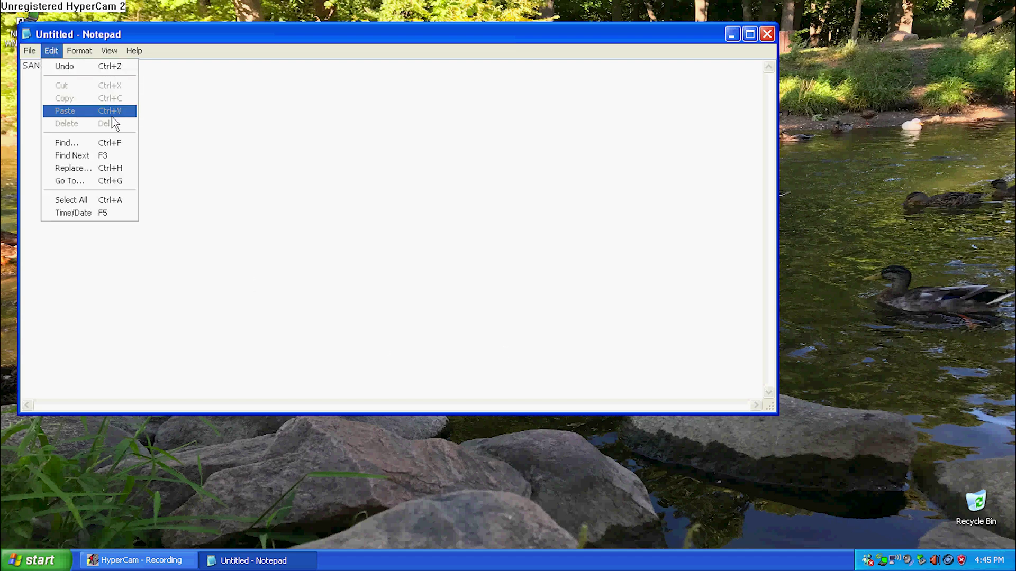
click(166, 98)
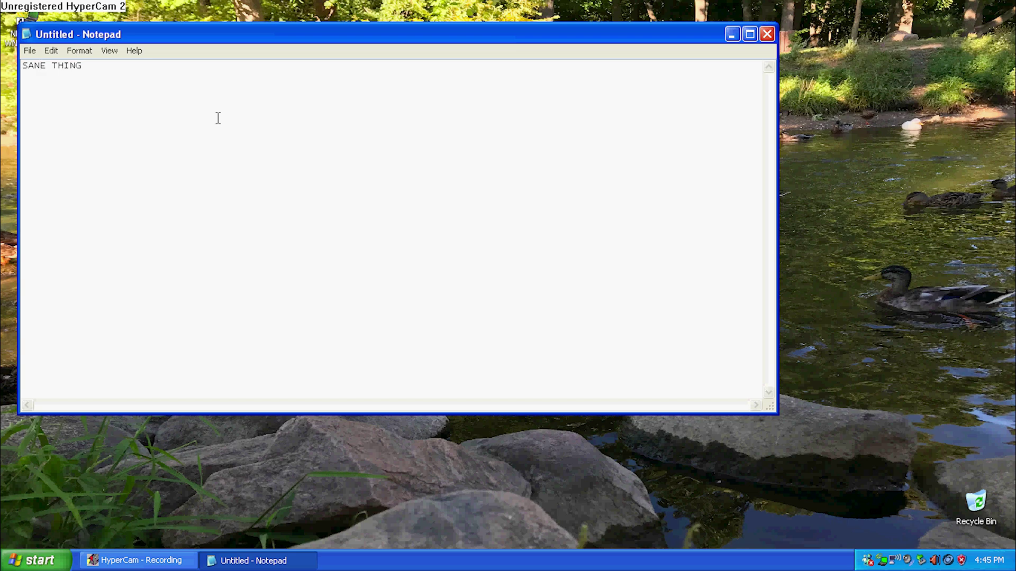
key(BackSpace)
text(M)
- Save the note as R.txt in My Documents and close Notepad
click(29, 51)
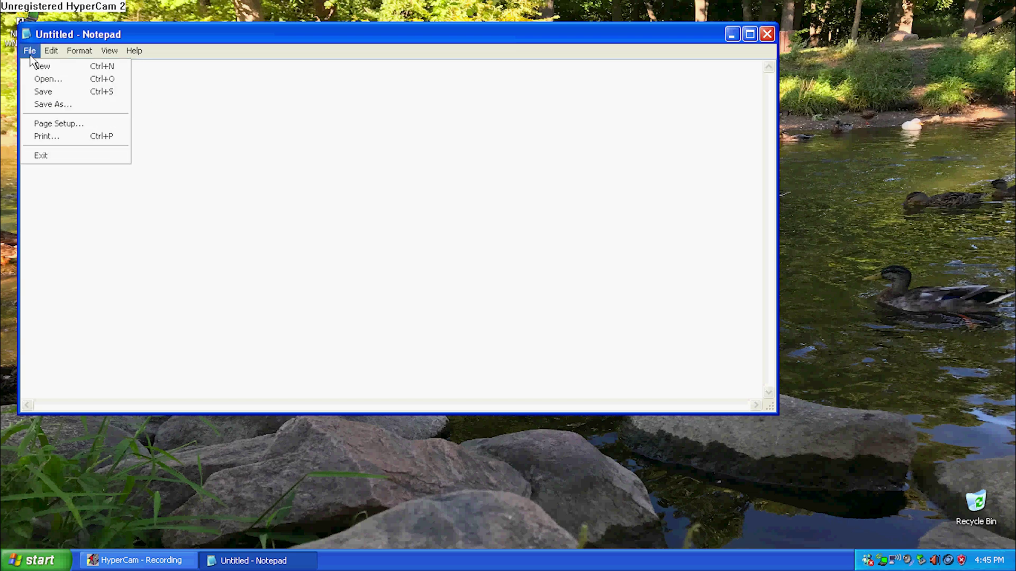
click(47, 93)
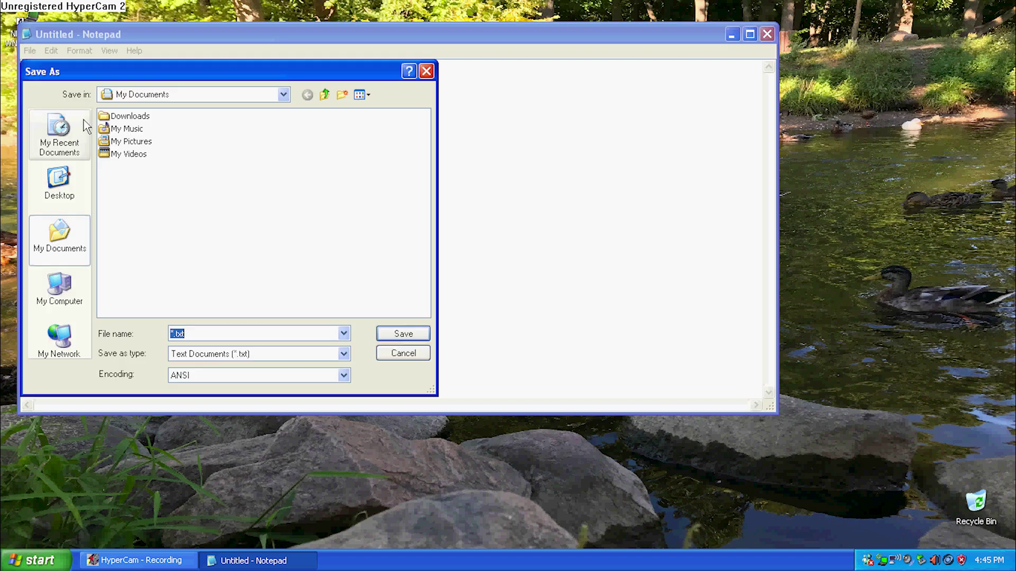
click(169, 333)
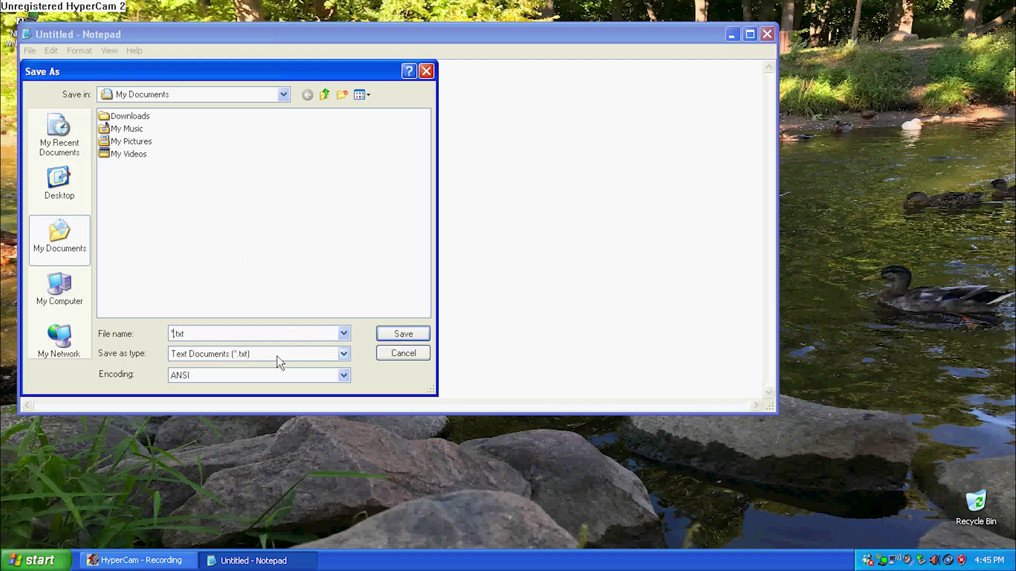
text(R)
key(Return)
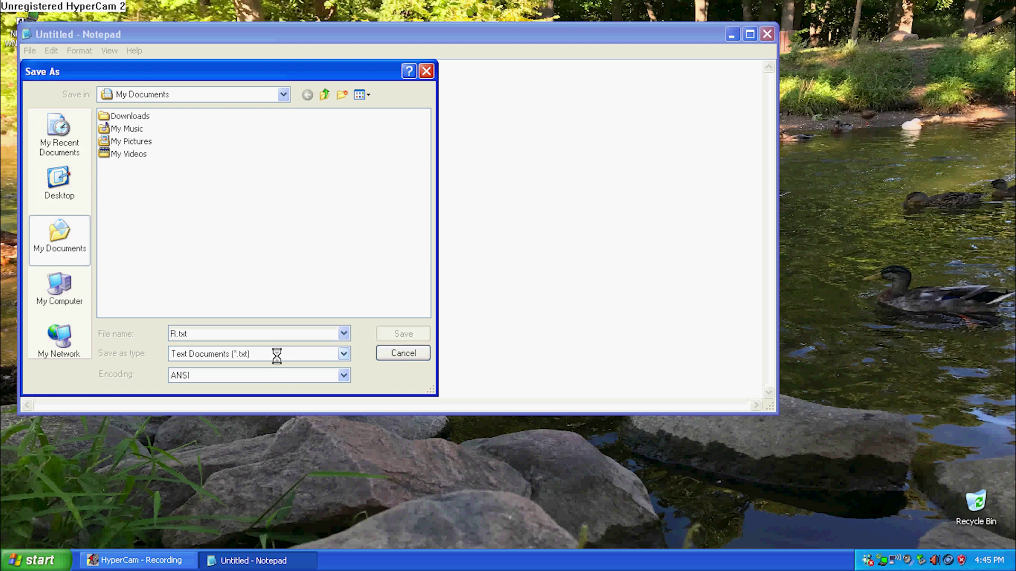
click(767, 34)
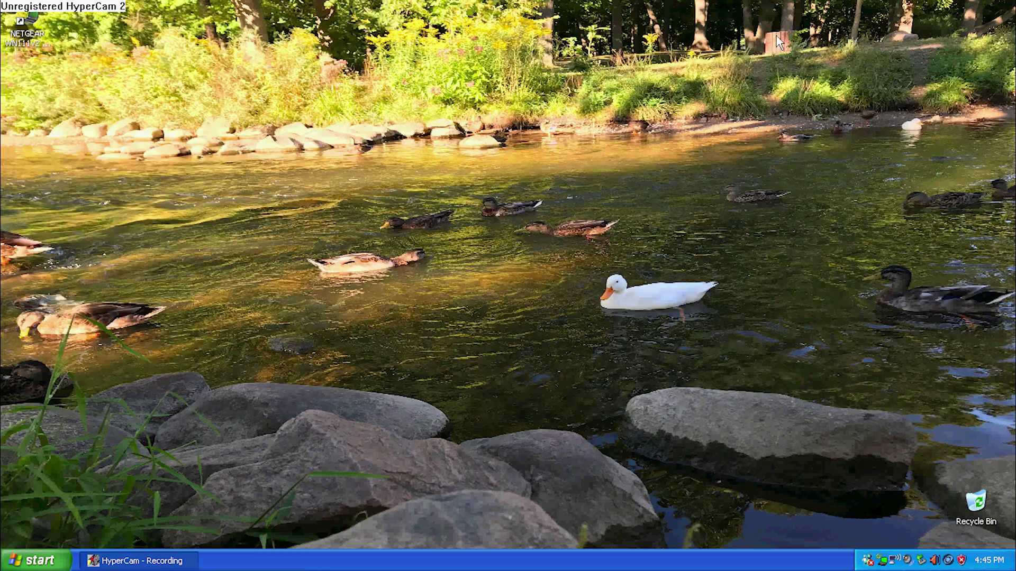
- Launch Paint from Accessories and maximize it
click(18, 562)
mouse_move(60, 504)
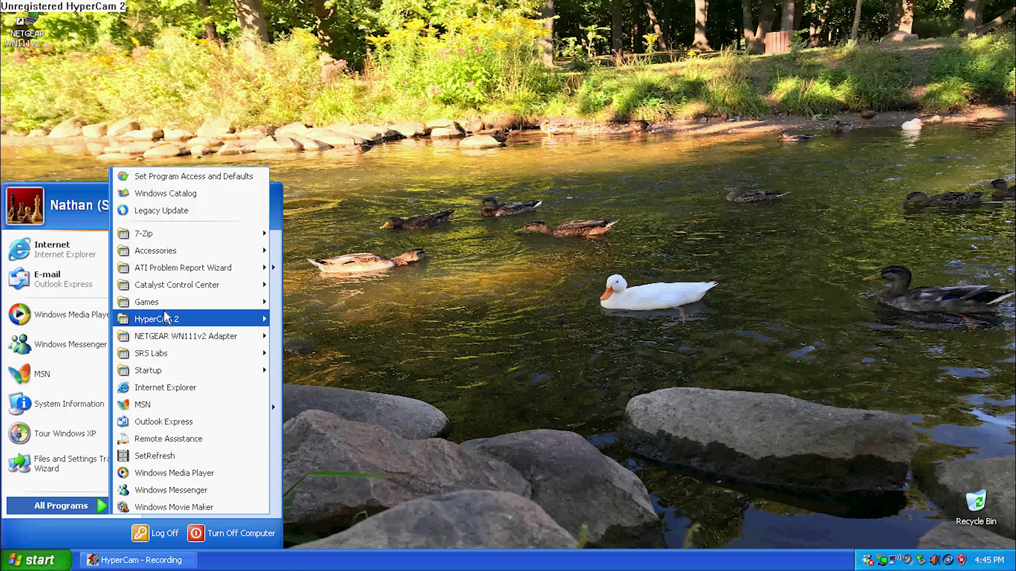
mouse_move(160, 246)
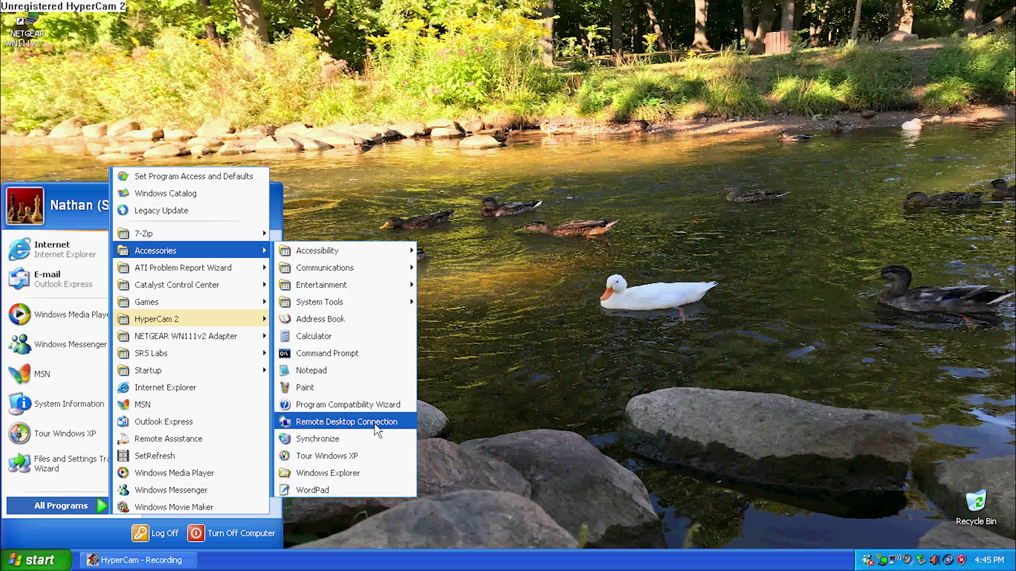
click(305, 388)
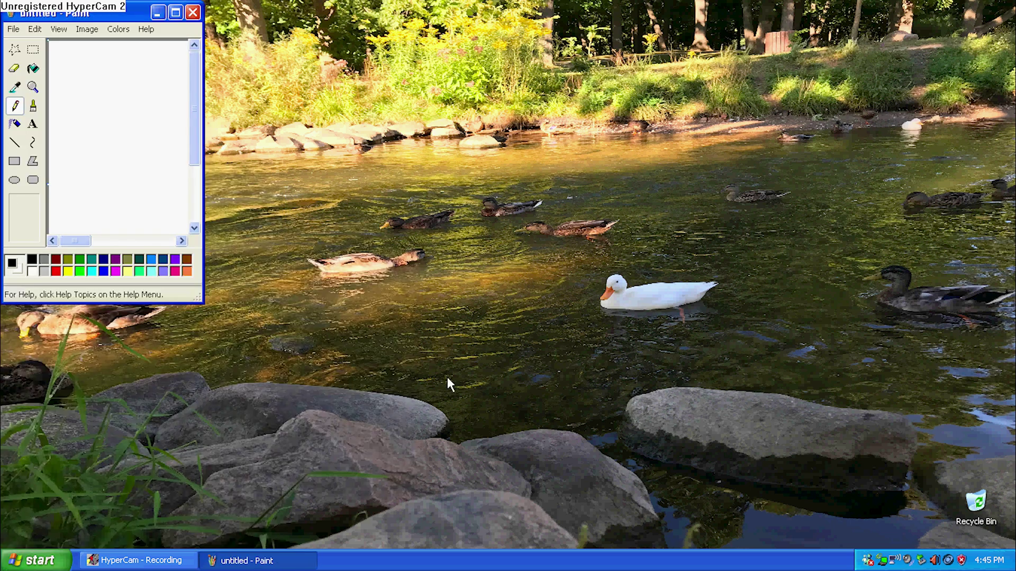
click(174, 13)
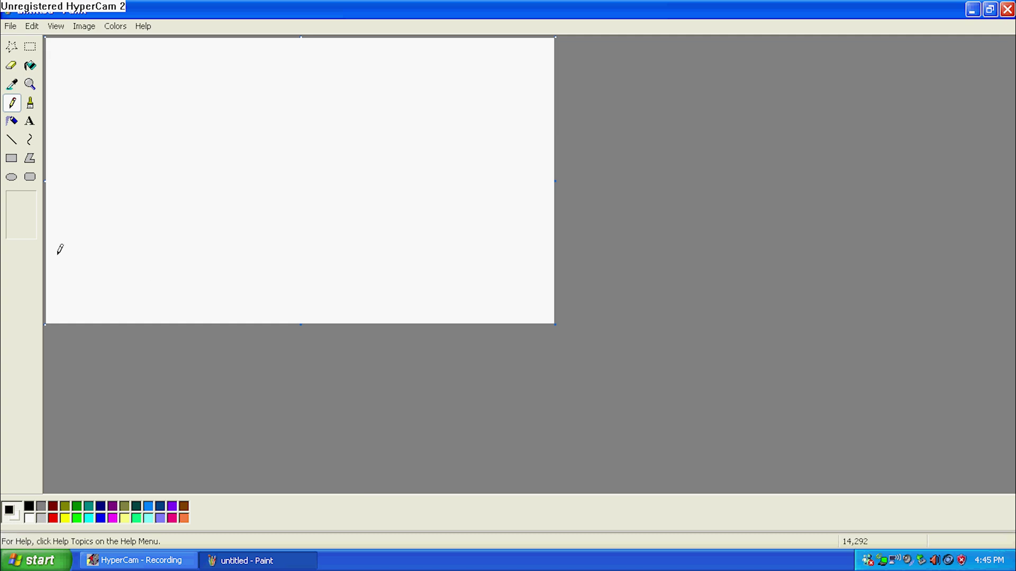
- Try a filled polygon edge from the canvas centre, then cancel it
click(28, 167)
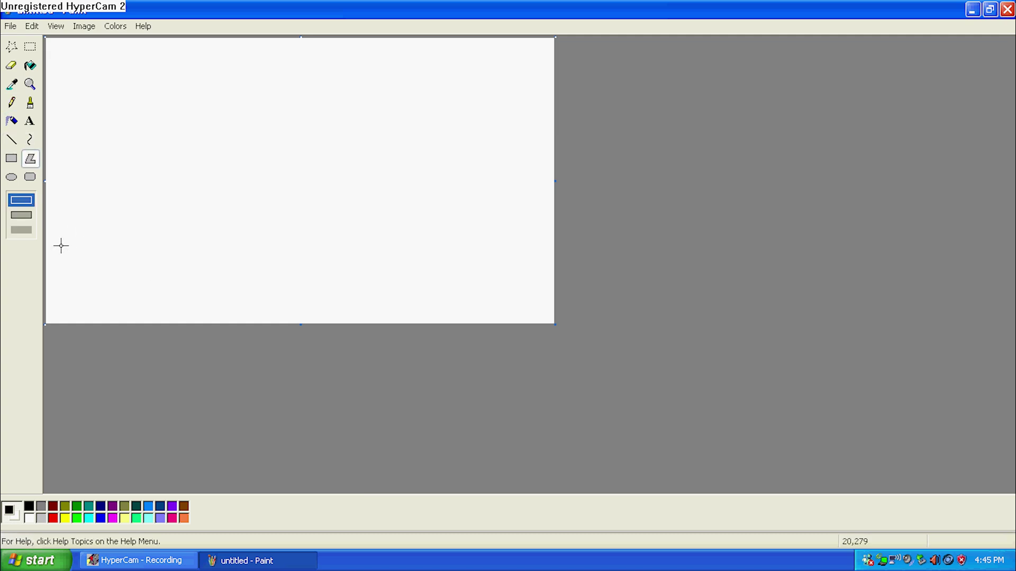
click(21, 230)
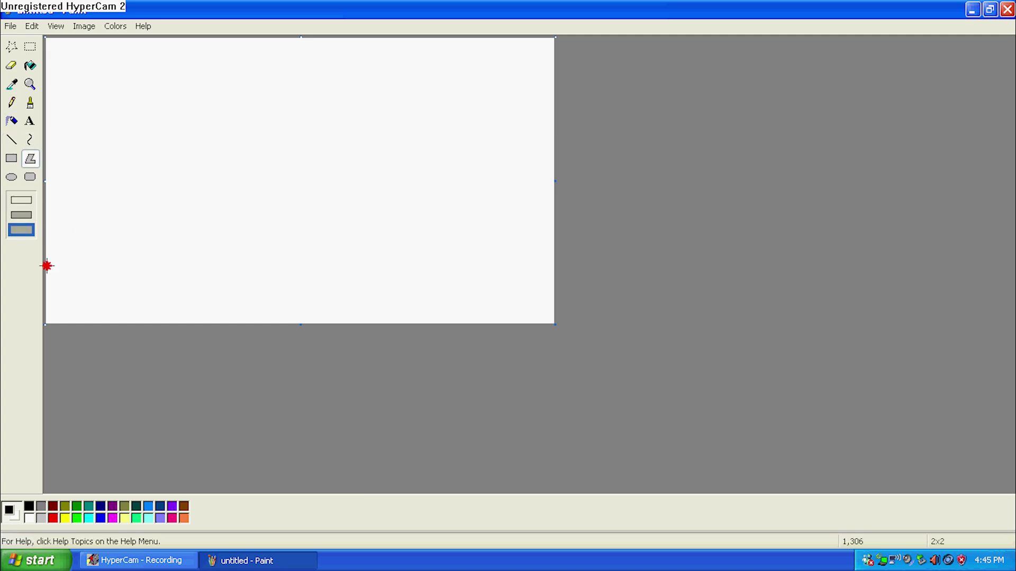
drag(354, 164, 34, 262)
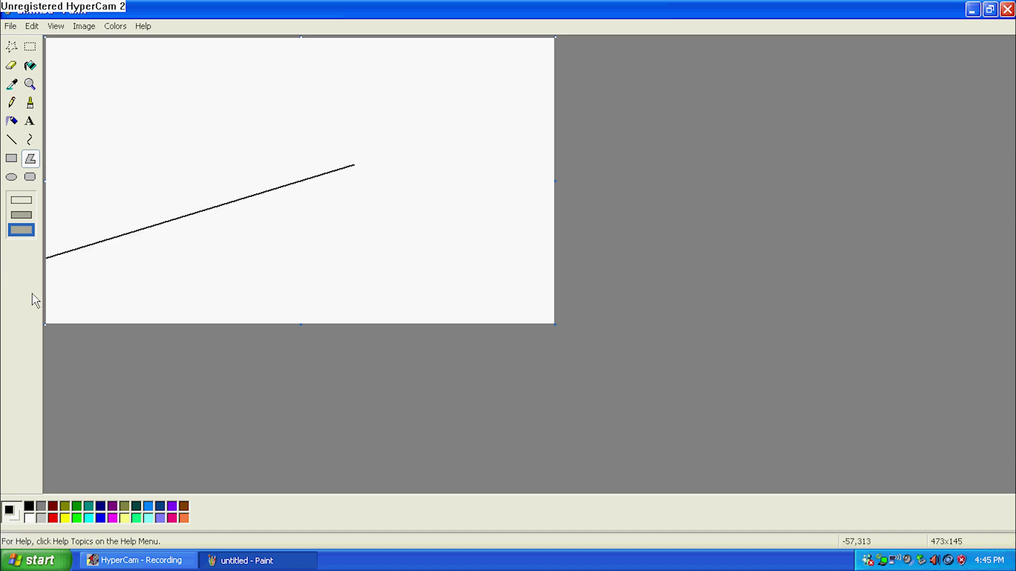
key(Escape)
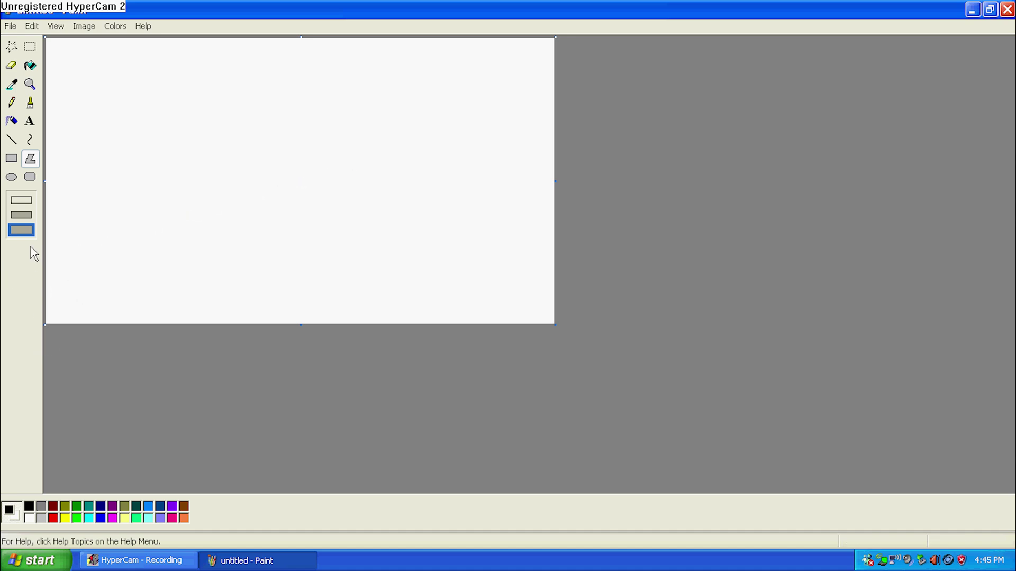
- Draw two thickest-width mountain slopes to the canvas edges and an oval sun upper right
click(11, 139)
click(22, 232)
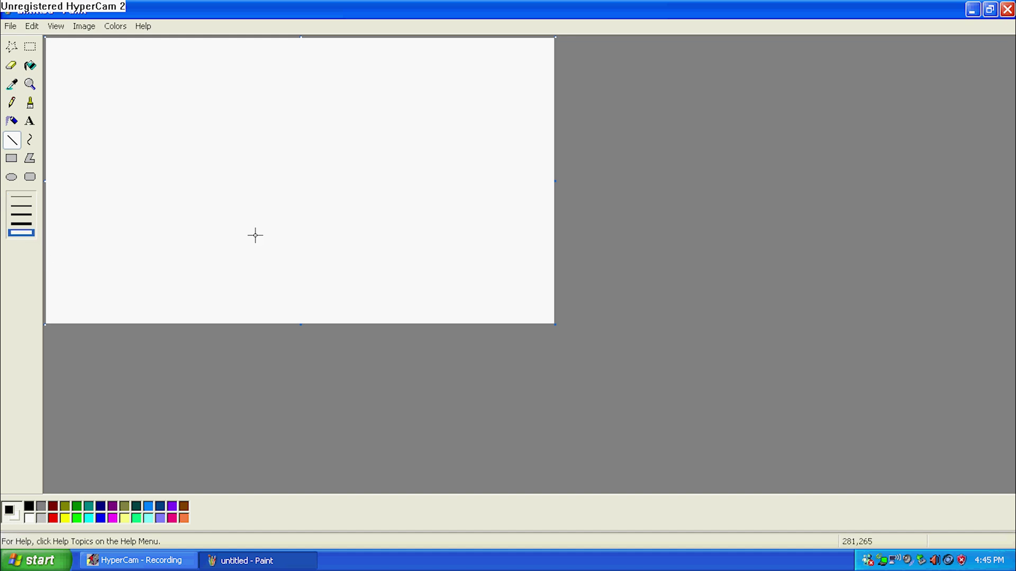
drag(356, 168, 20, 284)
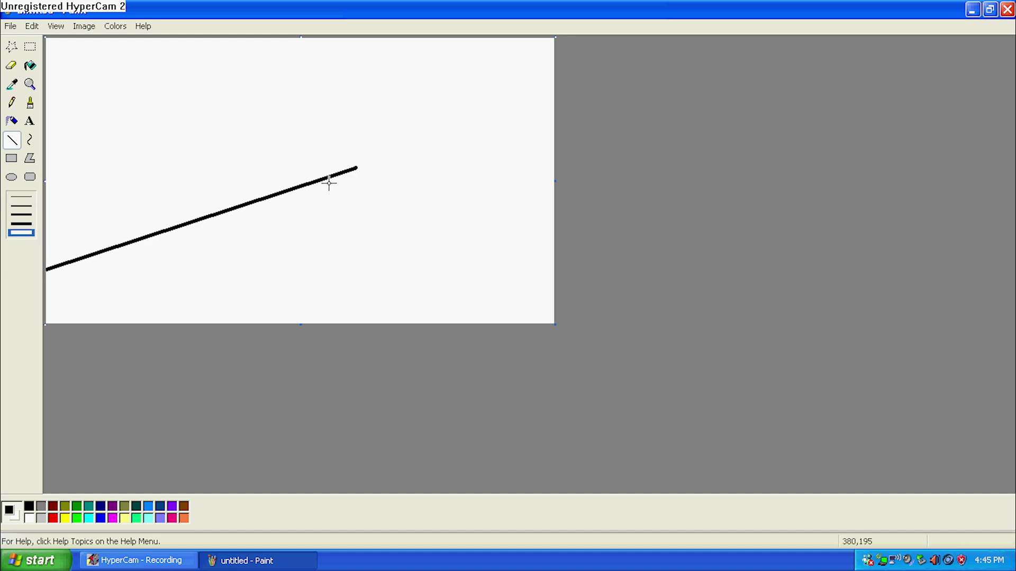
drag(354, 168, 633, 295)
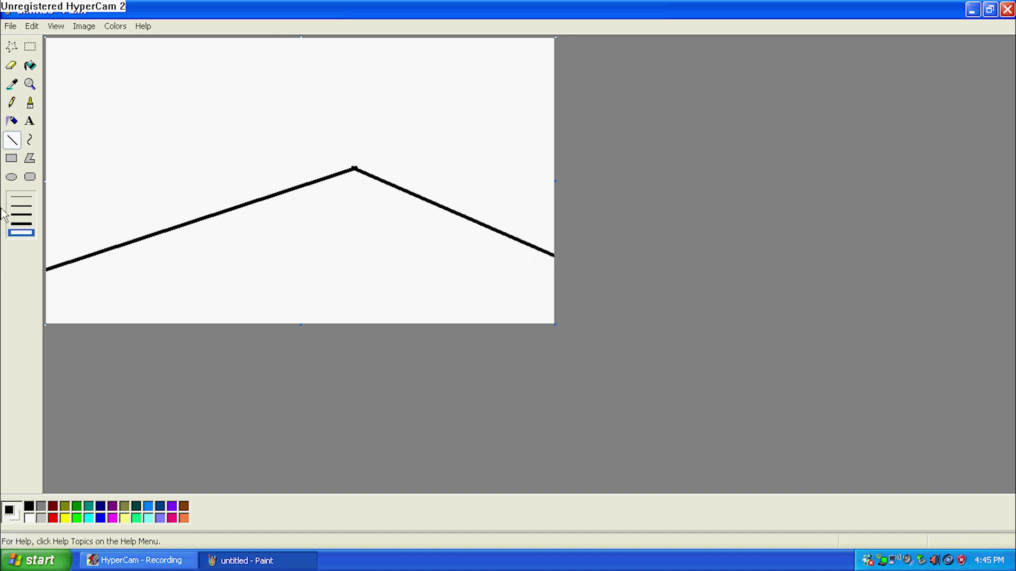
click(11, 177)
drag(501, 73, 404, 144)
- Fill the sky cyan, the oval sun yellow and the ground below the mountain green
click(30, 103)
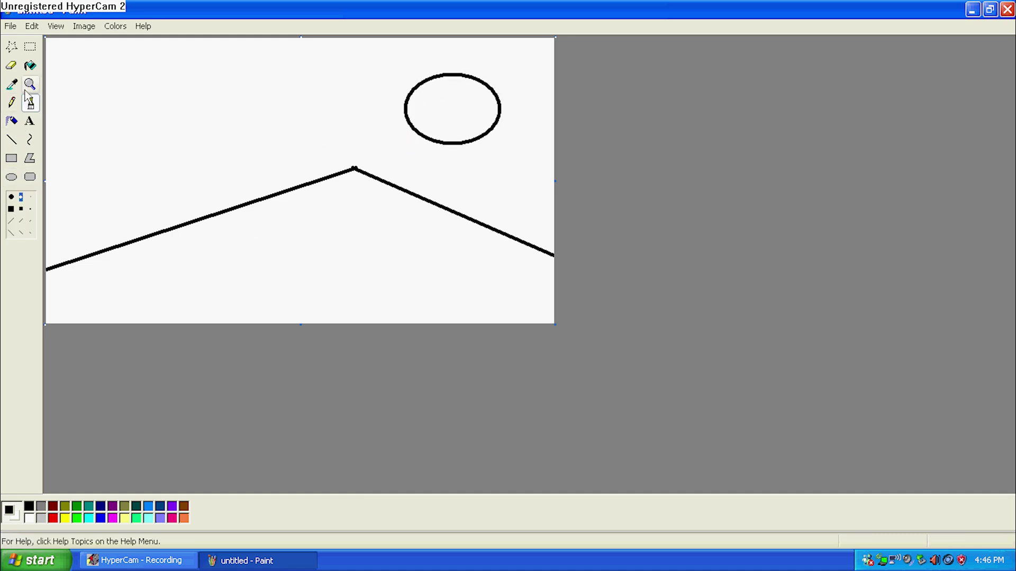
click(30, 66)
click(89, 518)
click(214, 164)
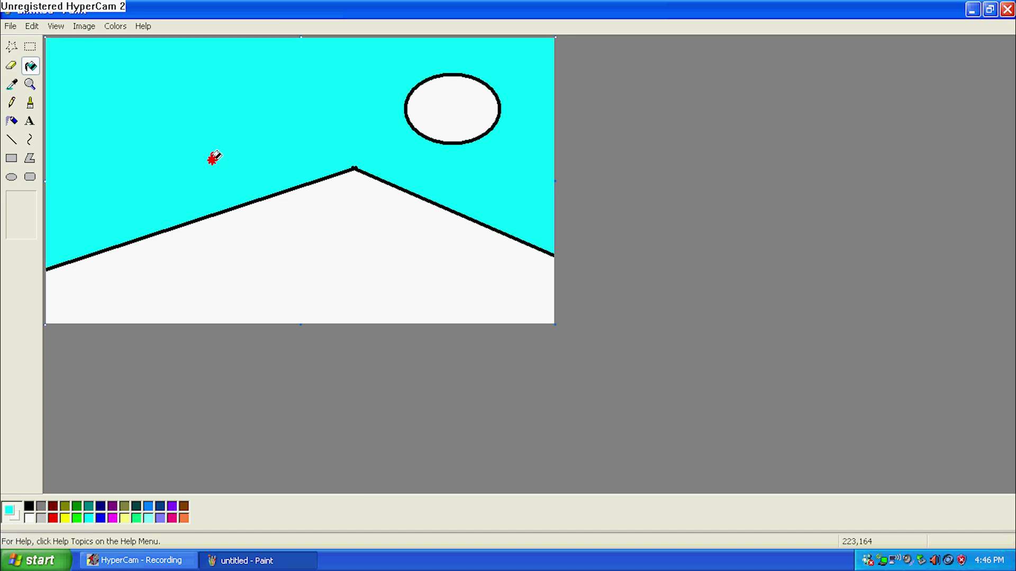
click(66, 518)
click(455, 112)
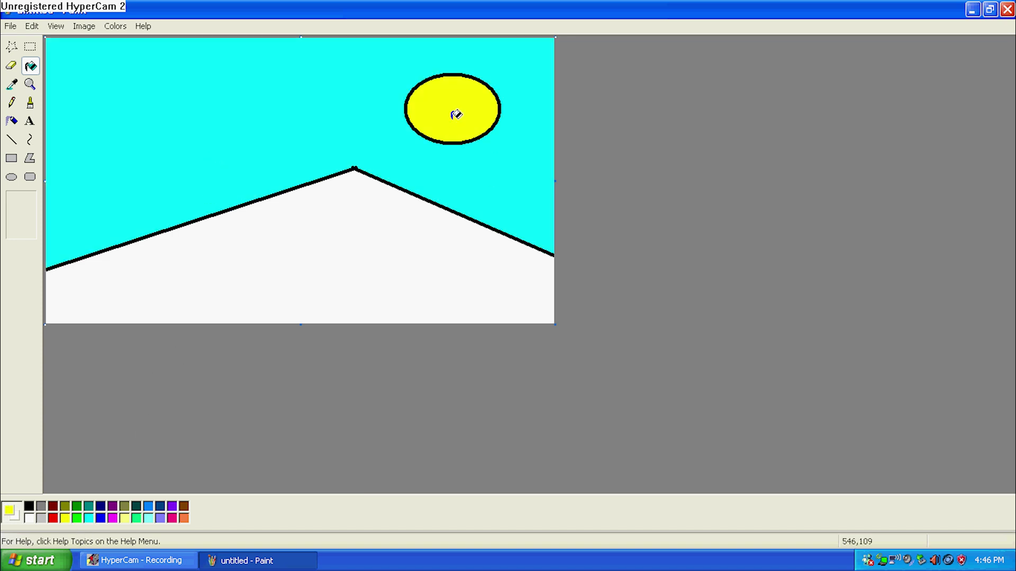
click(78, 522)
click(370, 265)
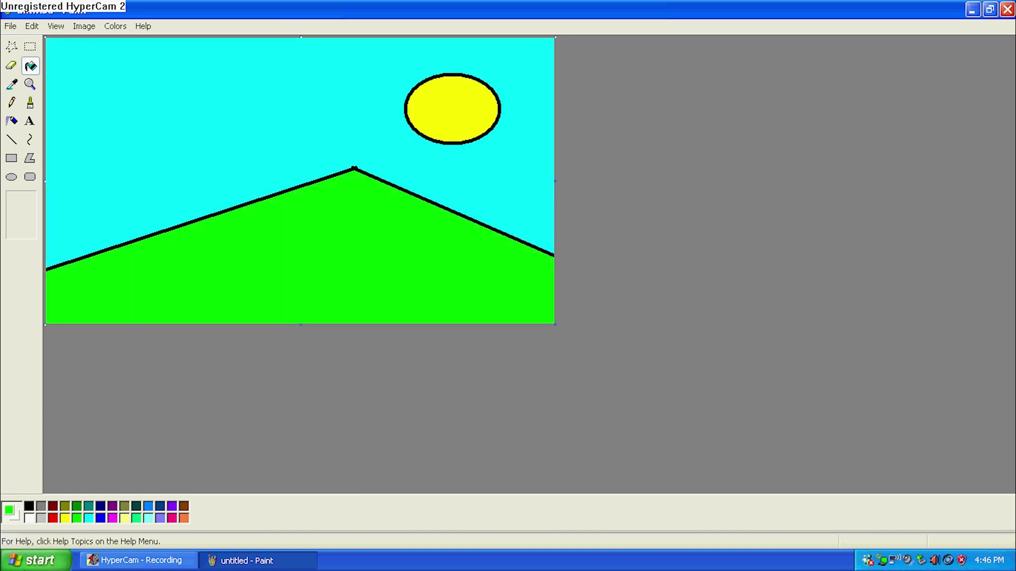
- Spray white clouds across the upper-left sky with the largest airbrush size
click(29, 518)
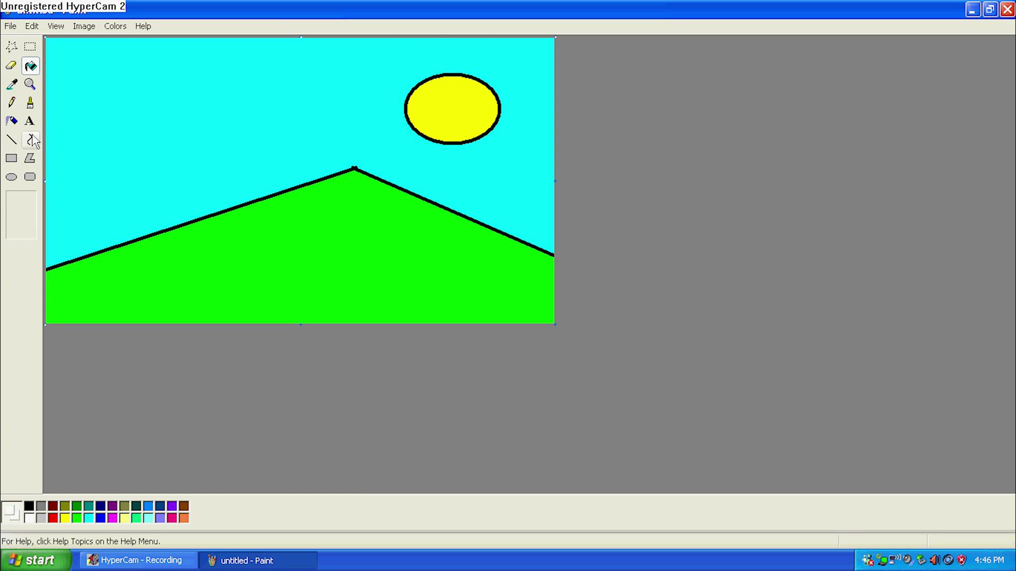
click(11, 120)
click(21, 227)
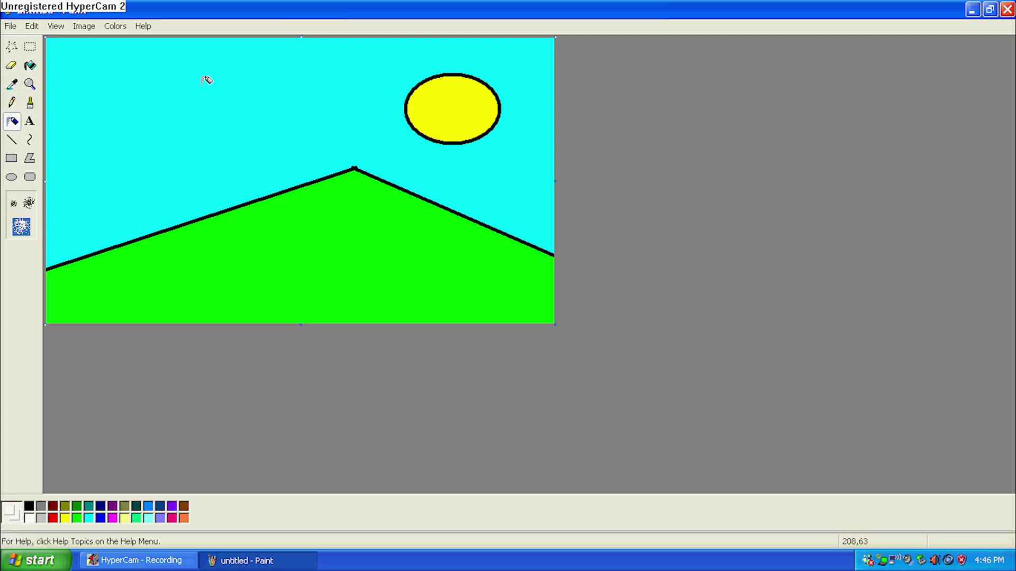
mouse_move(248, 108)
mouse_down()
mouse_move(141, 114)
mouse_move(152, 63)
mouse_move(132, 107)
mouse_move(279, 93)
mouse_move(80, 95)
mouse_move(195, 95)
mouse_up()
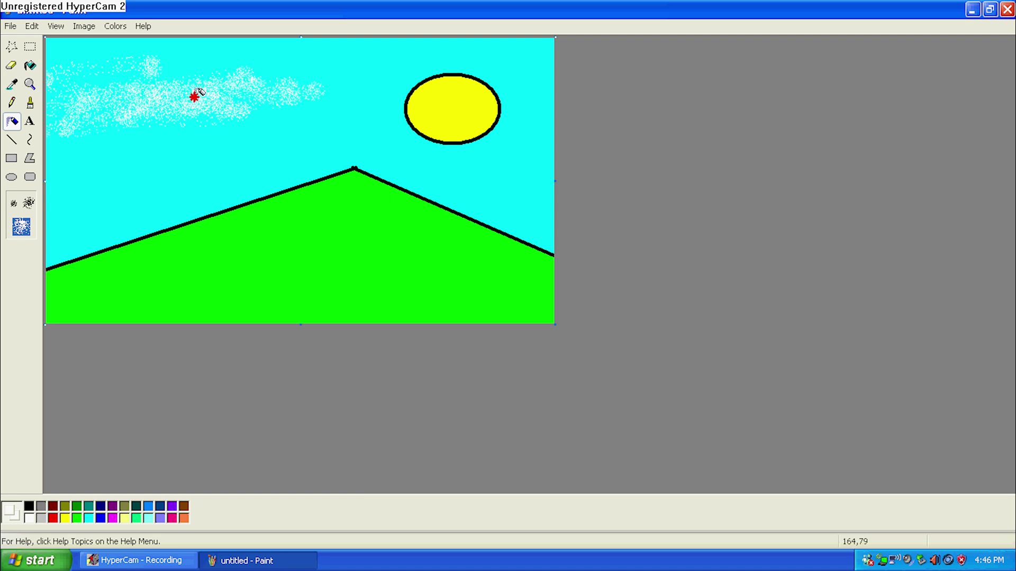
- Save the picture and close Paint
click(11, 26)
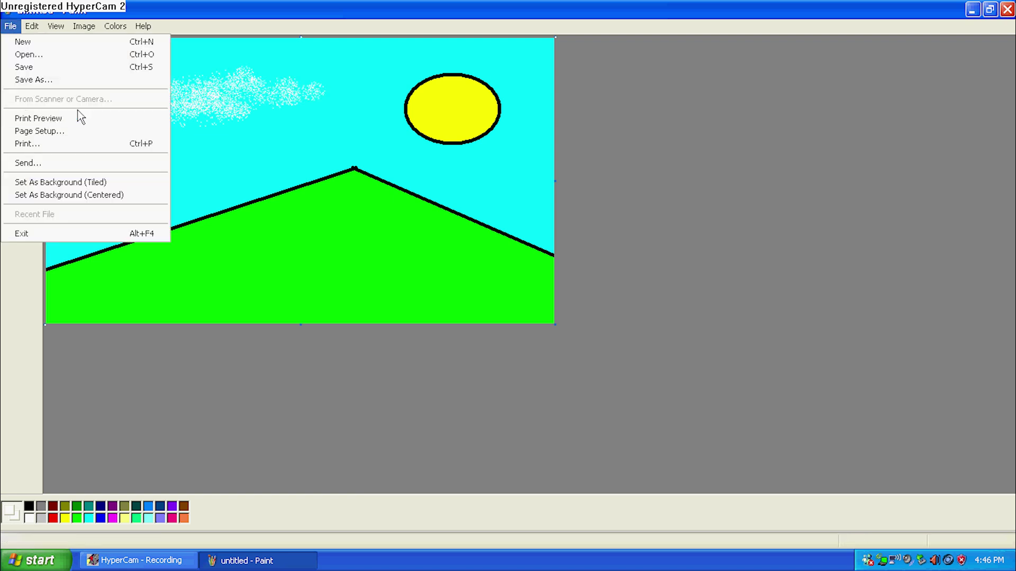
click(32, 68)
click(384, 309)
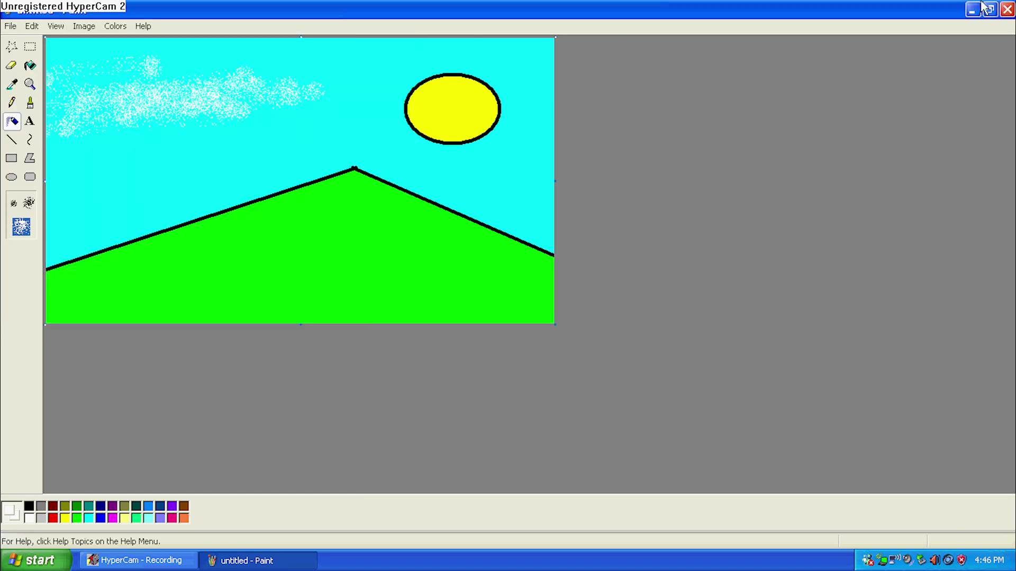
click(1007, 9)
- Launch MSN from All Programs, dismiss its install-failure error, and bring up HyperCam's taskbar menu
click(35, 560)
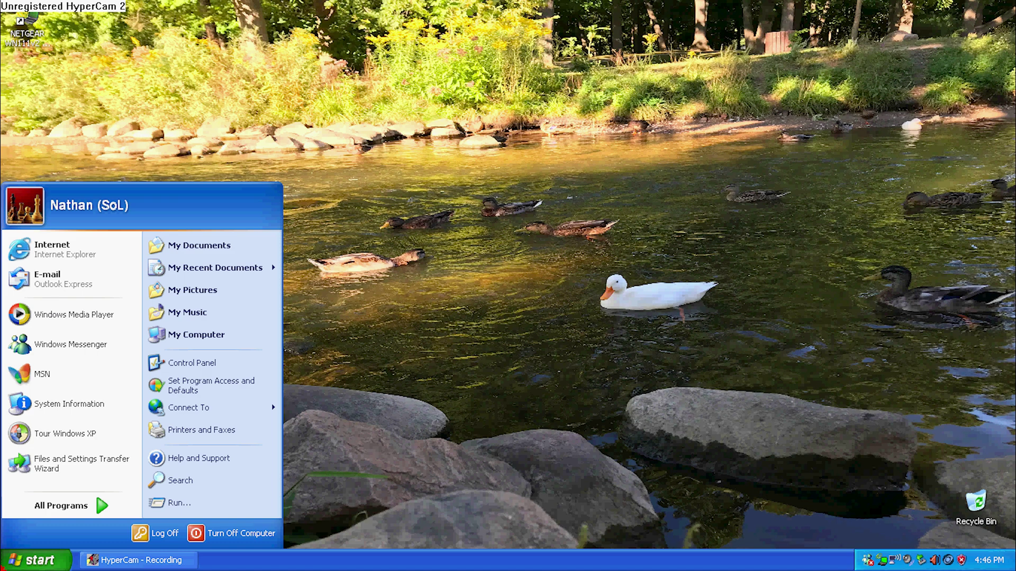
click(61, 506)
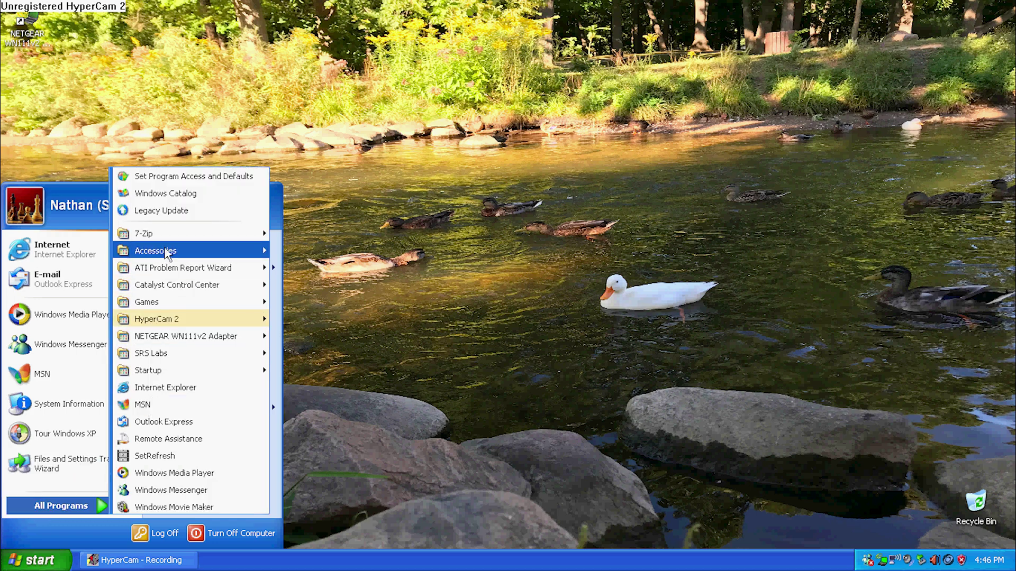
mouse_move(152, 252)
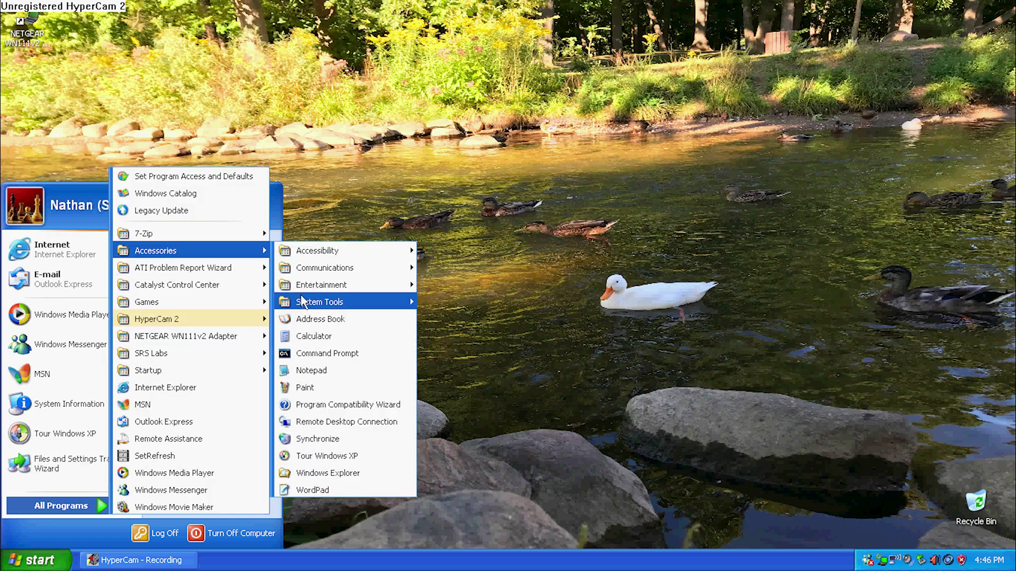
mouse_move(299, 284)
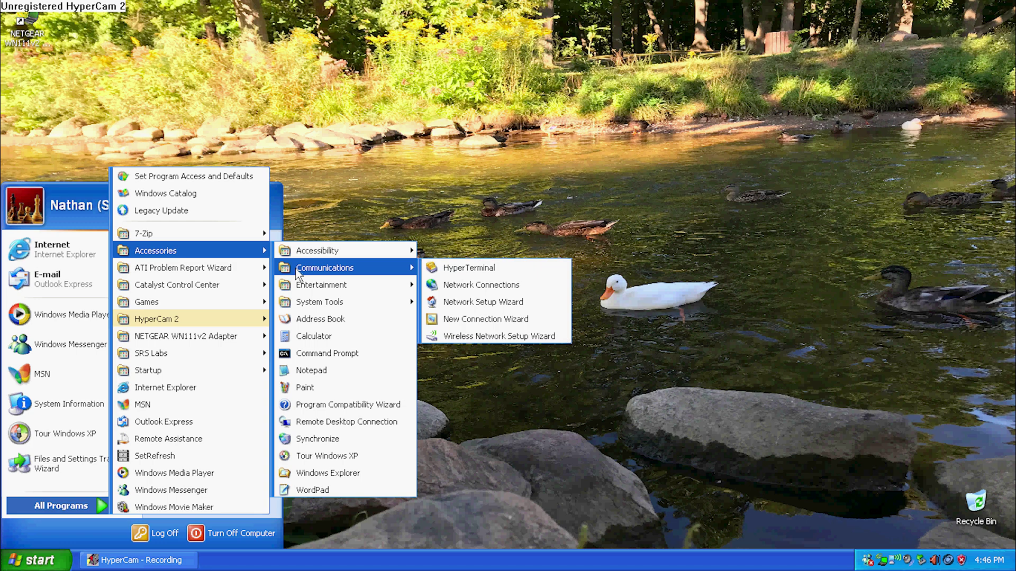
mouse_move(300, 257)
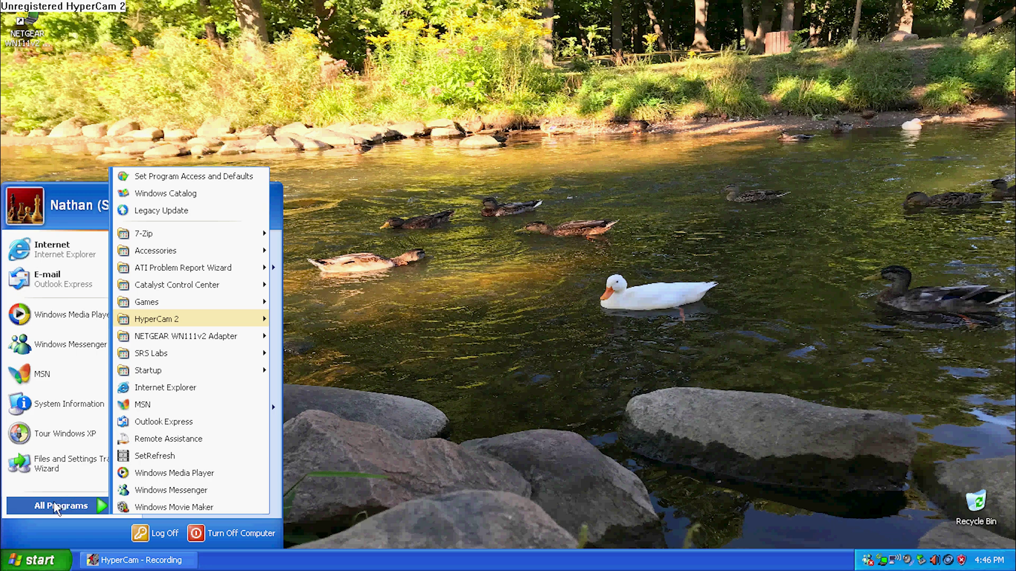
click(144, 404)
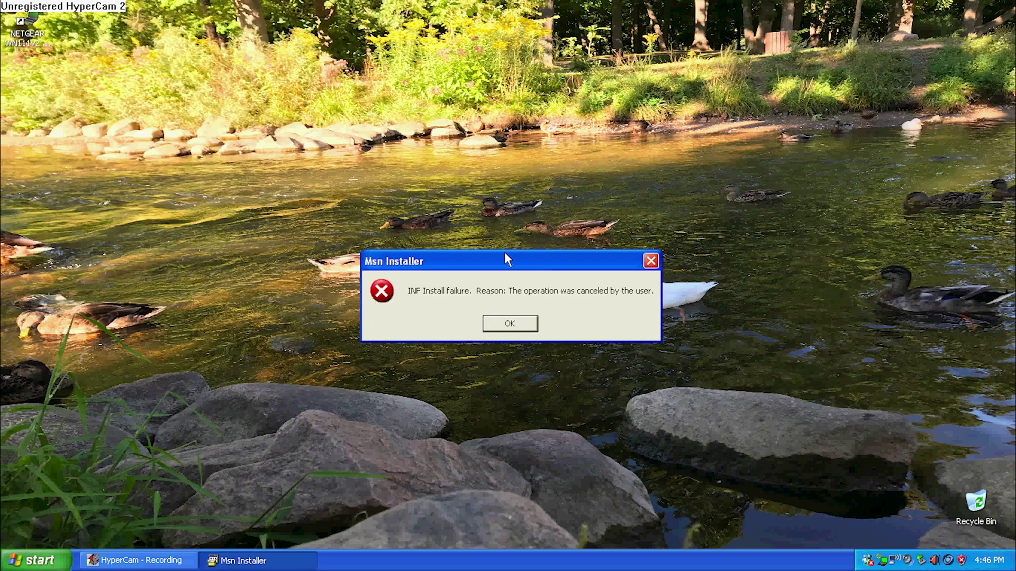
click(524, 323)
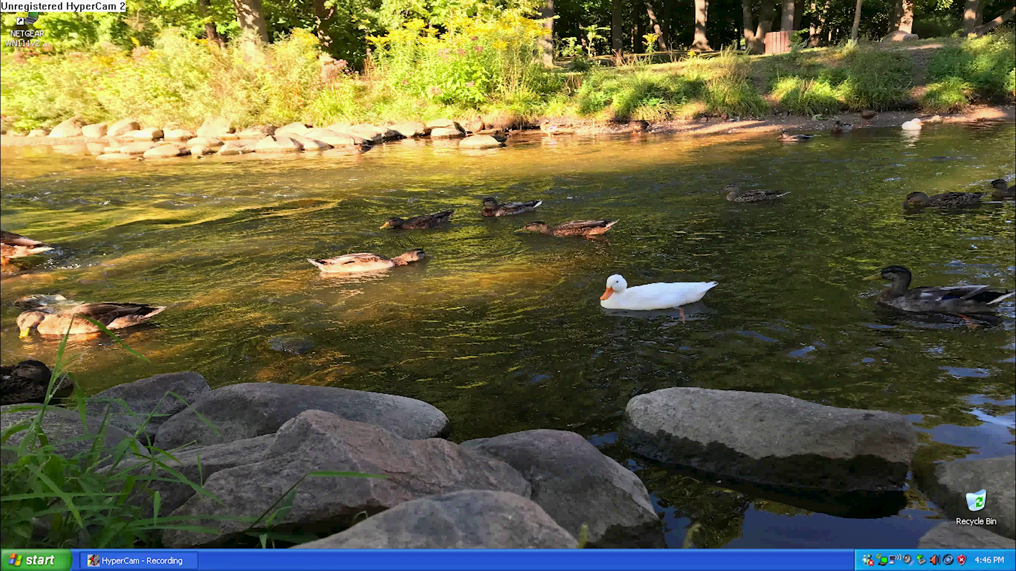
right_click(176, 563)
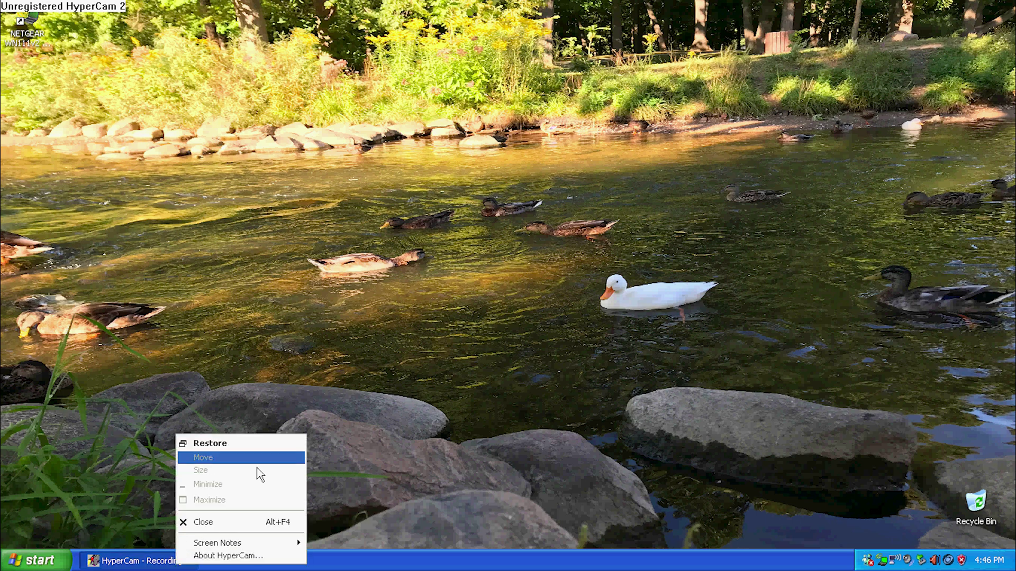
- Restore the HyperCam window, then open the Start menu with the Windows key
click(236, 443)
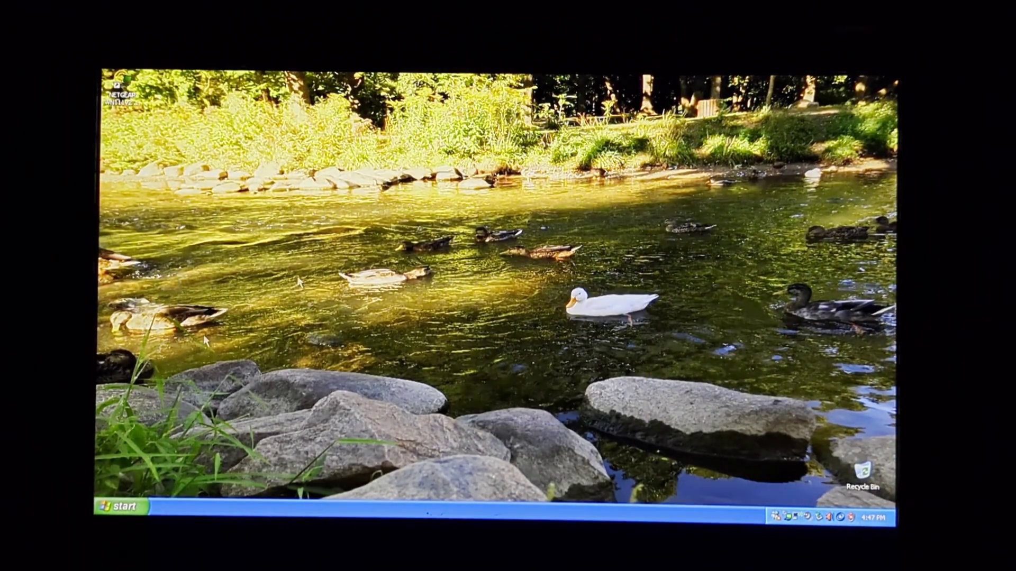
key(super)
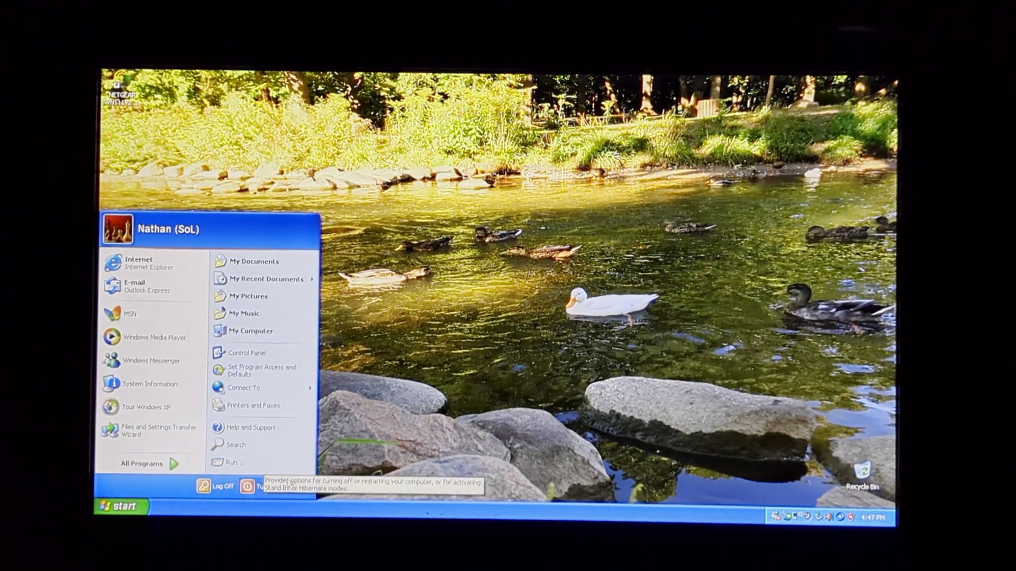